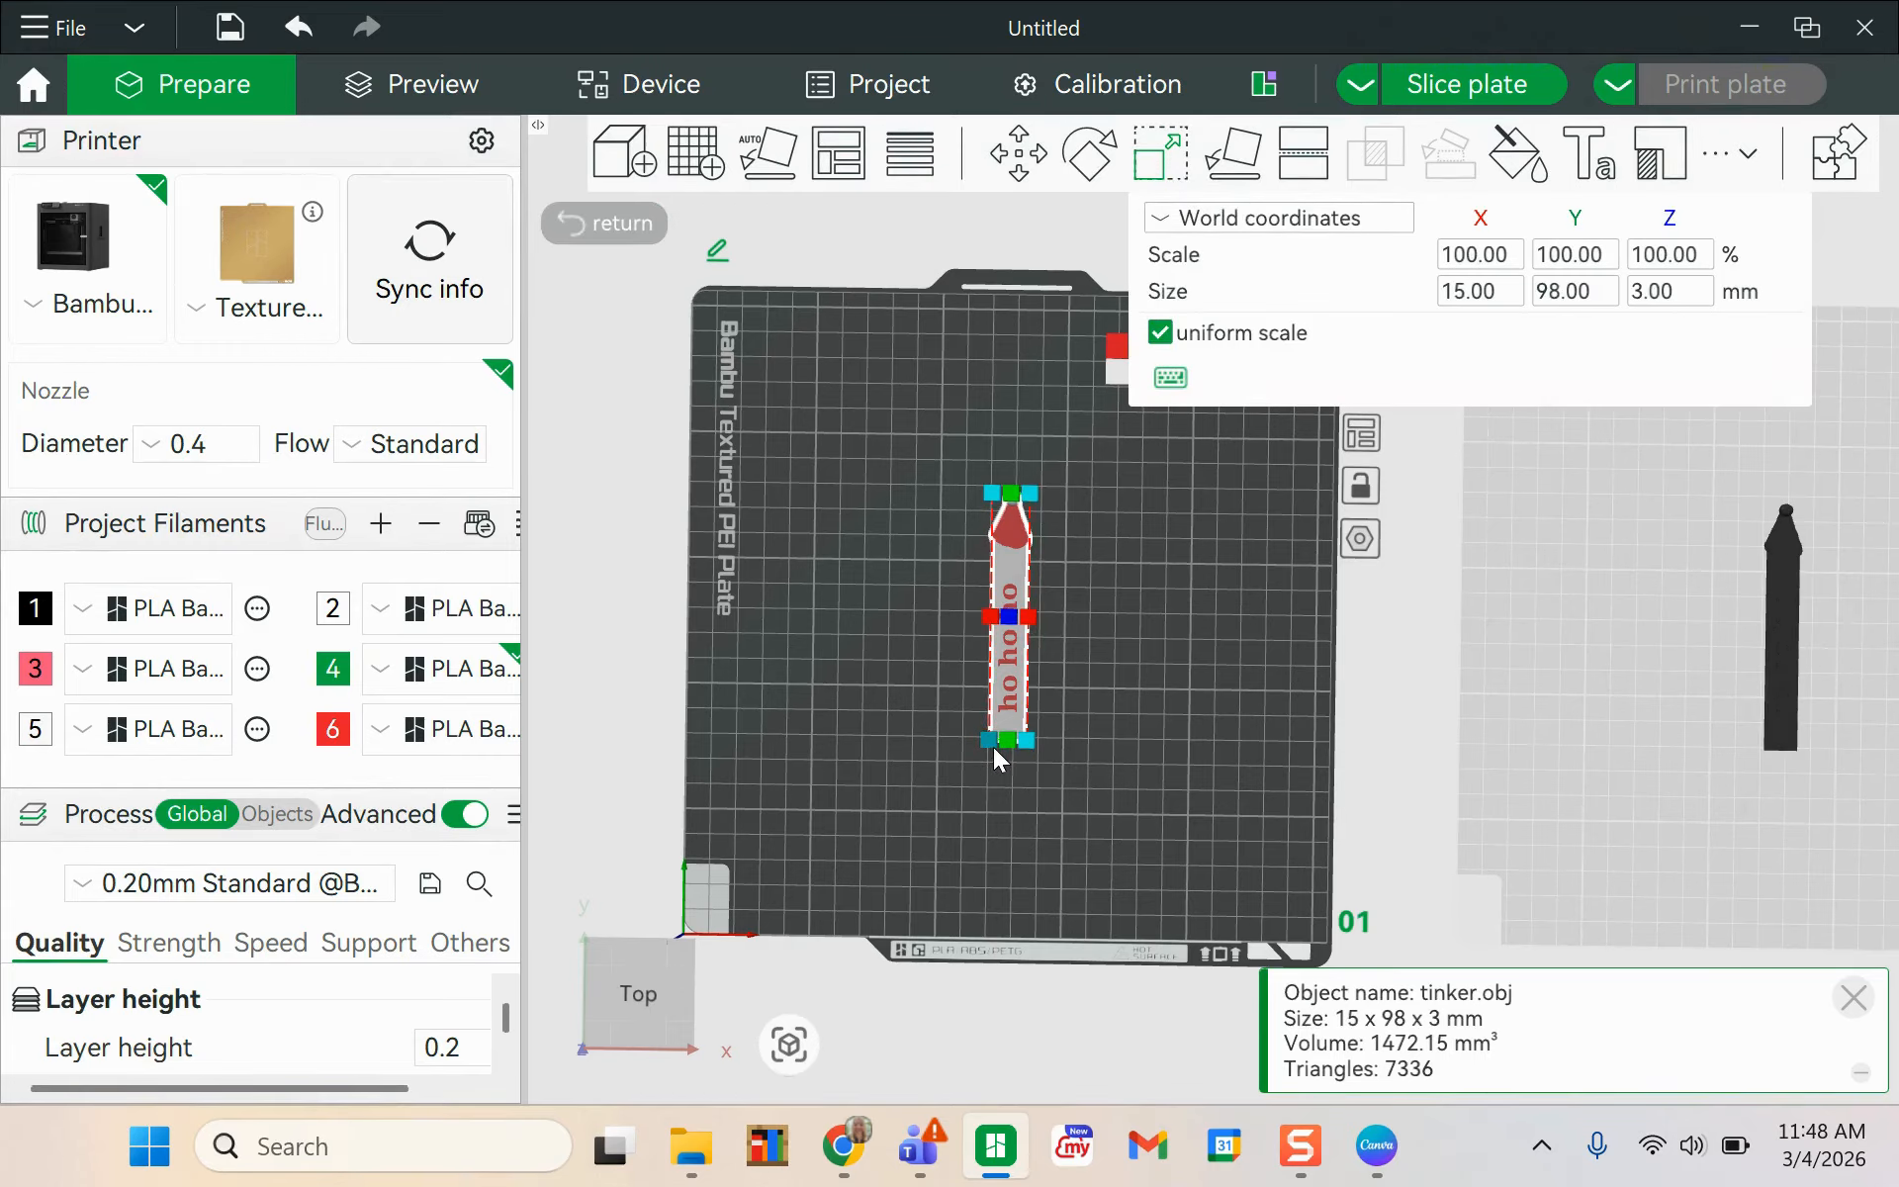
- Enlarge the bookmark uniformly to about 20.75 × 135.57 mm, turn off uniform scale, and set its Z size to 2 mm
drag(993, 745, 981, 787)
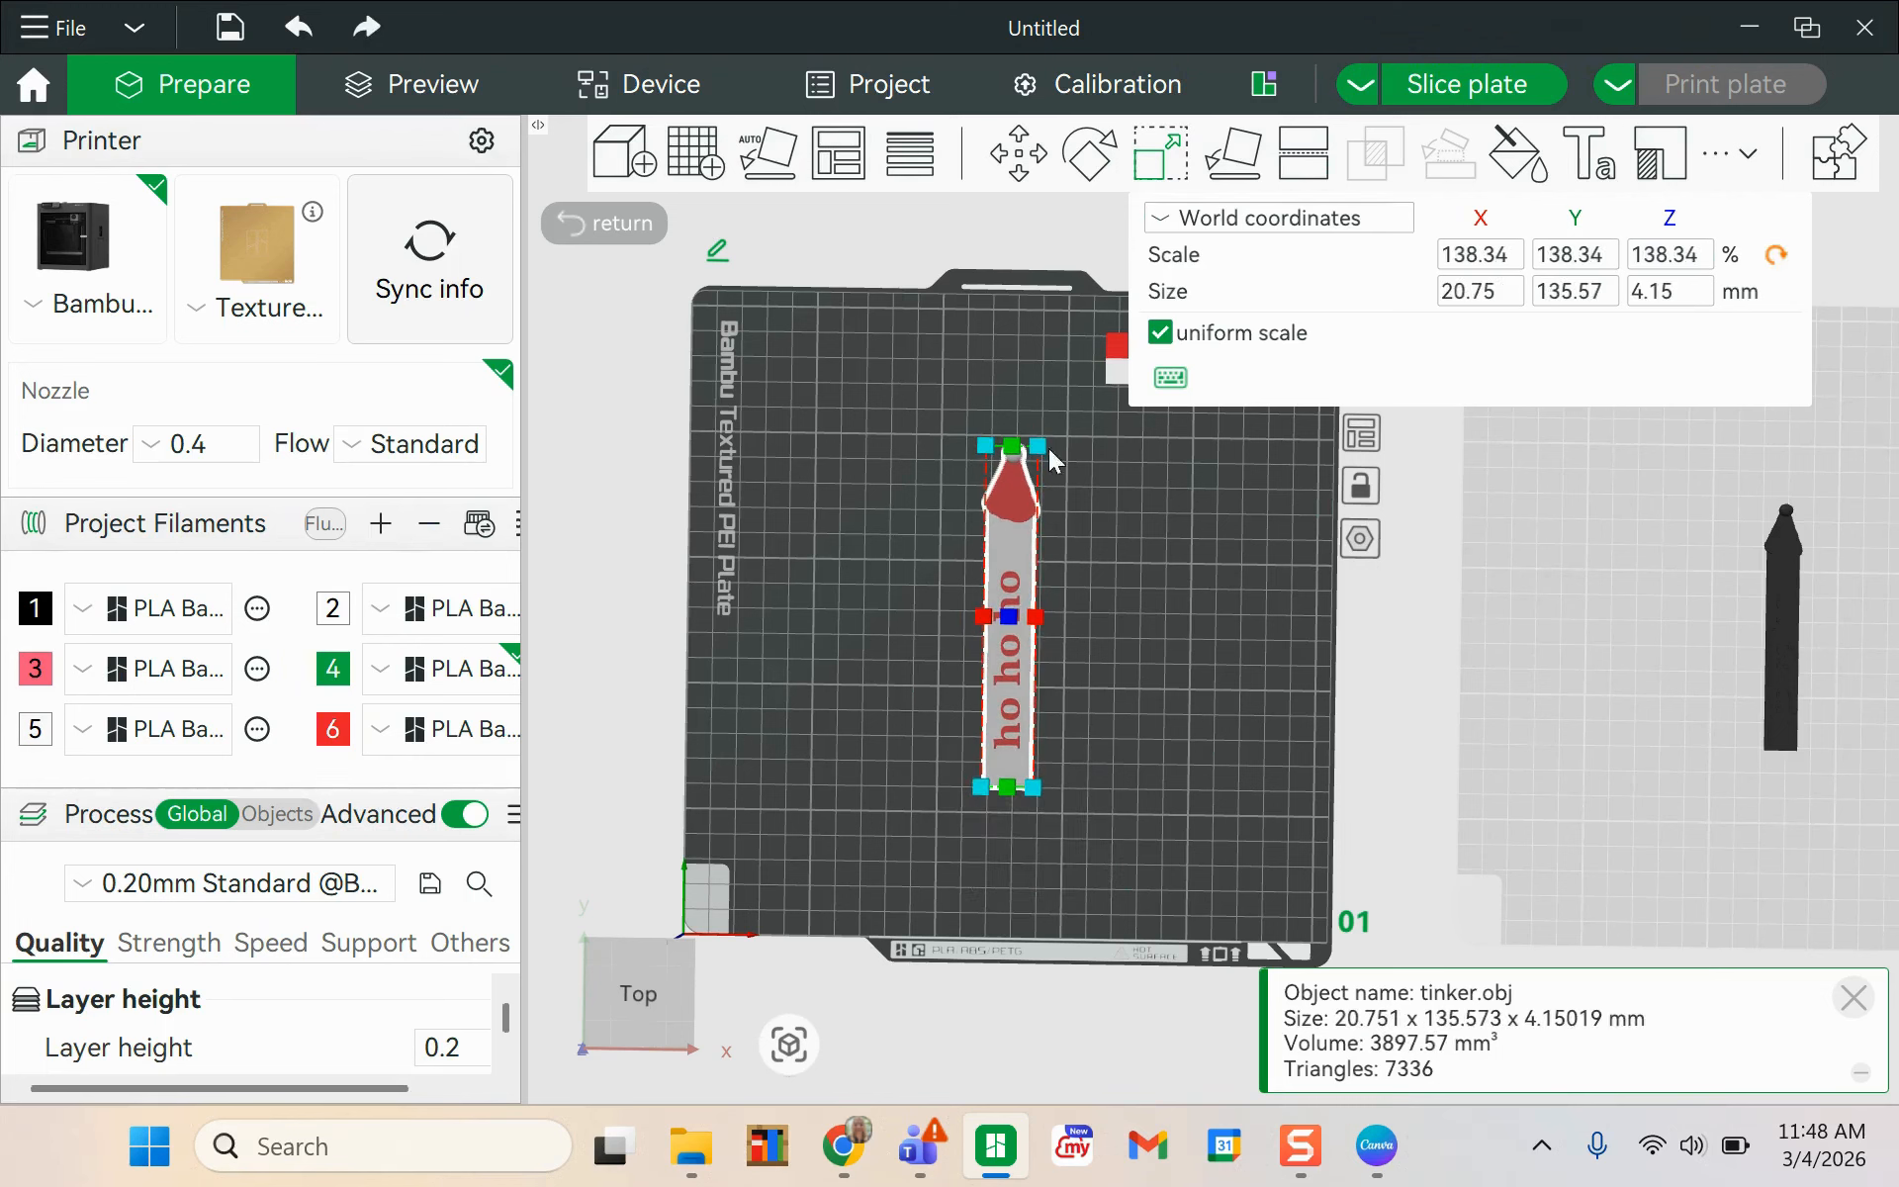
click(1162, 335)
click(1679, 304)
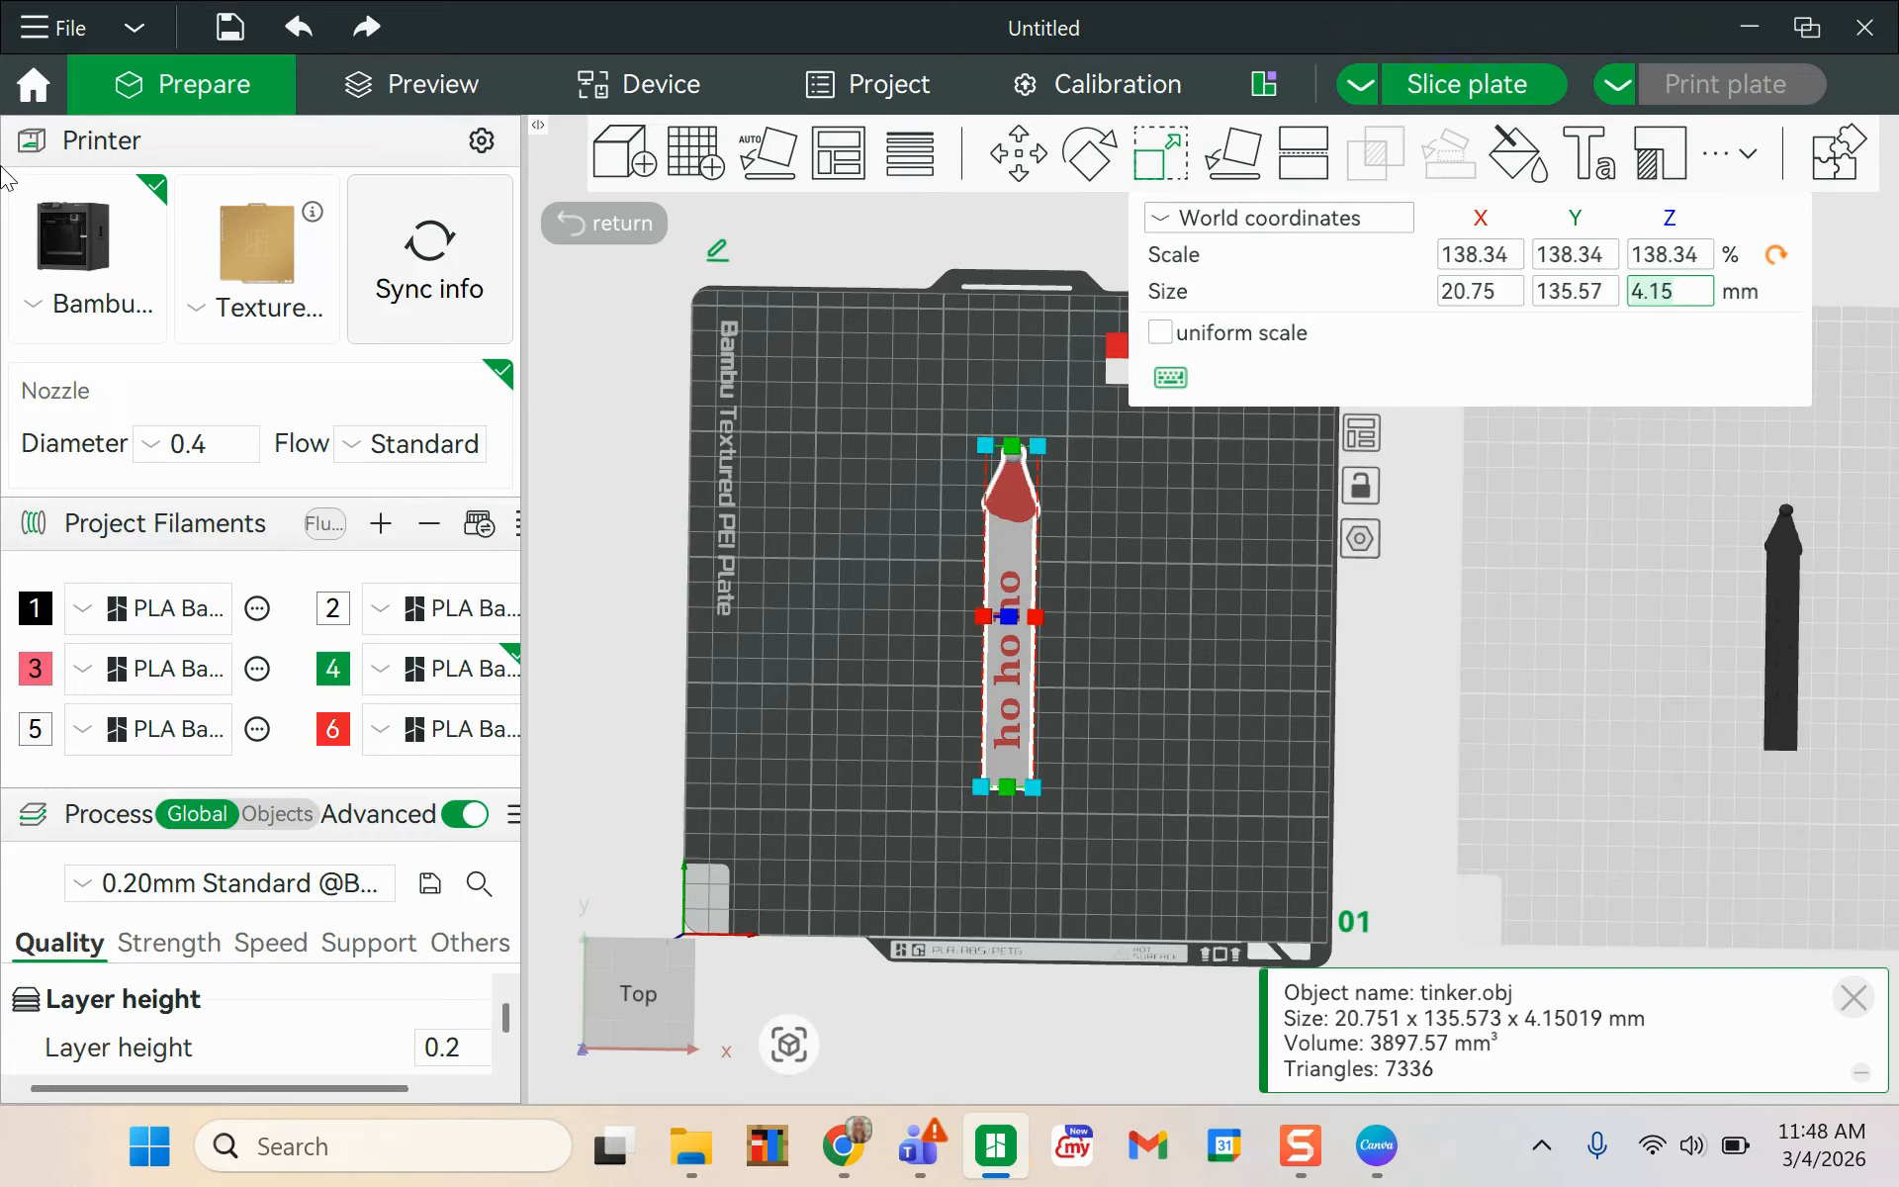
text(2)
key(Return)
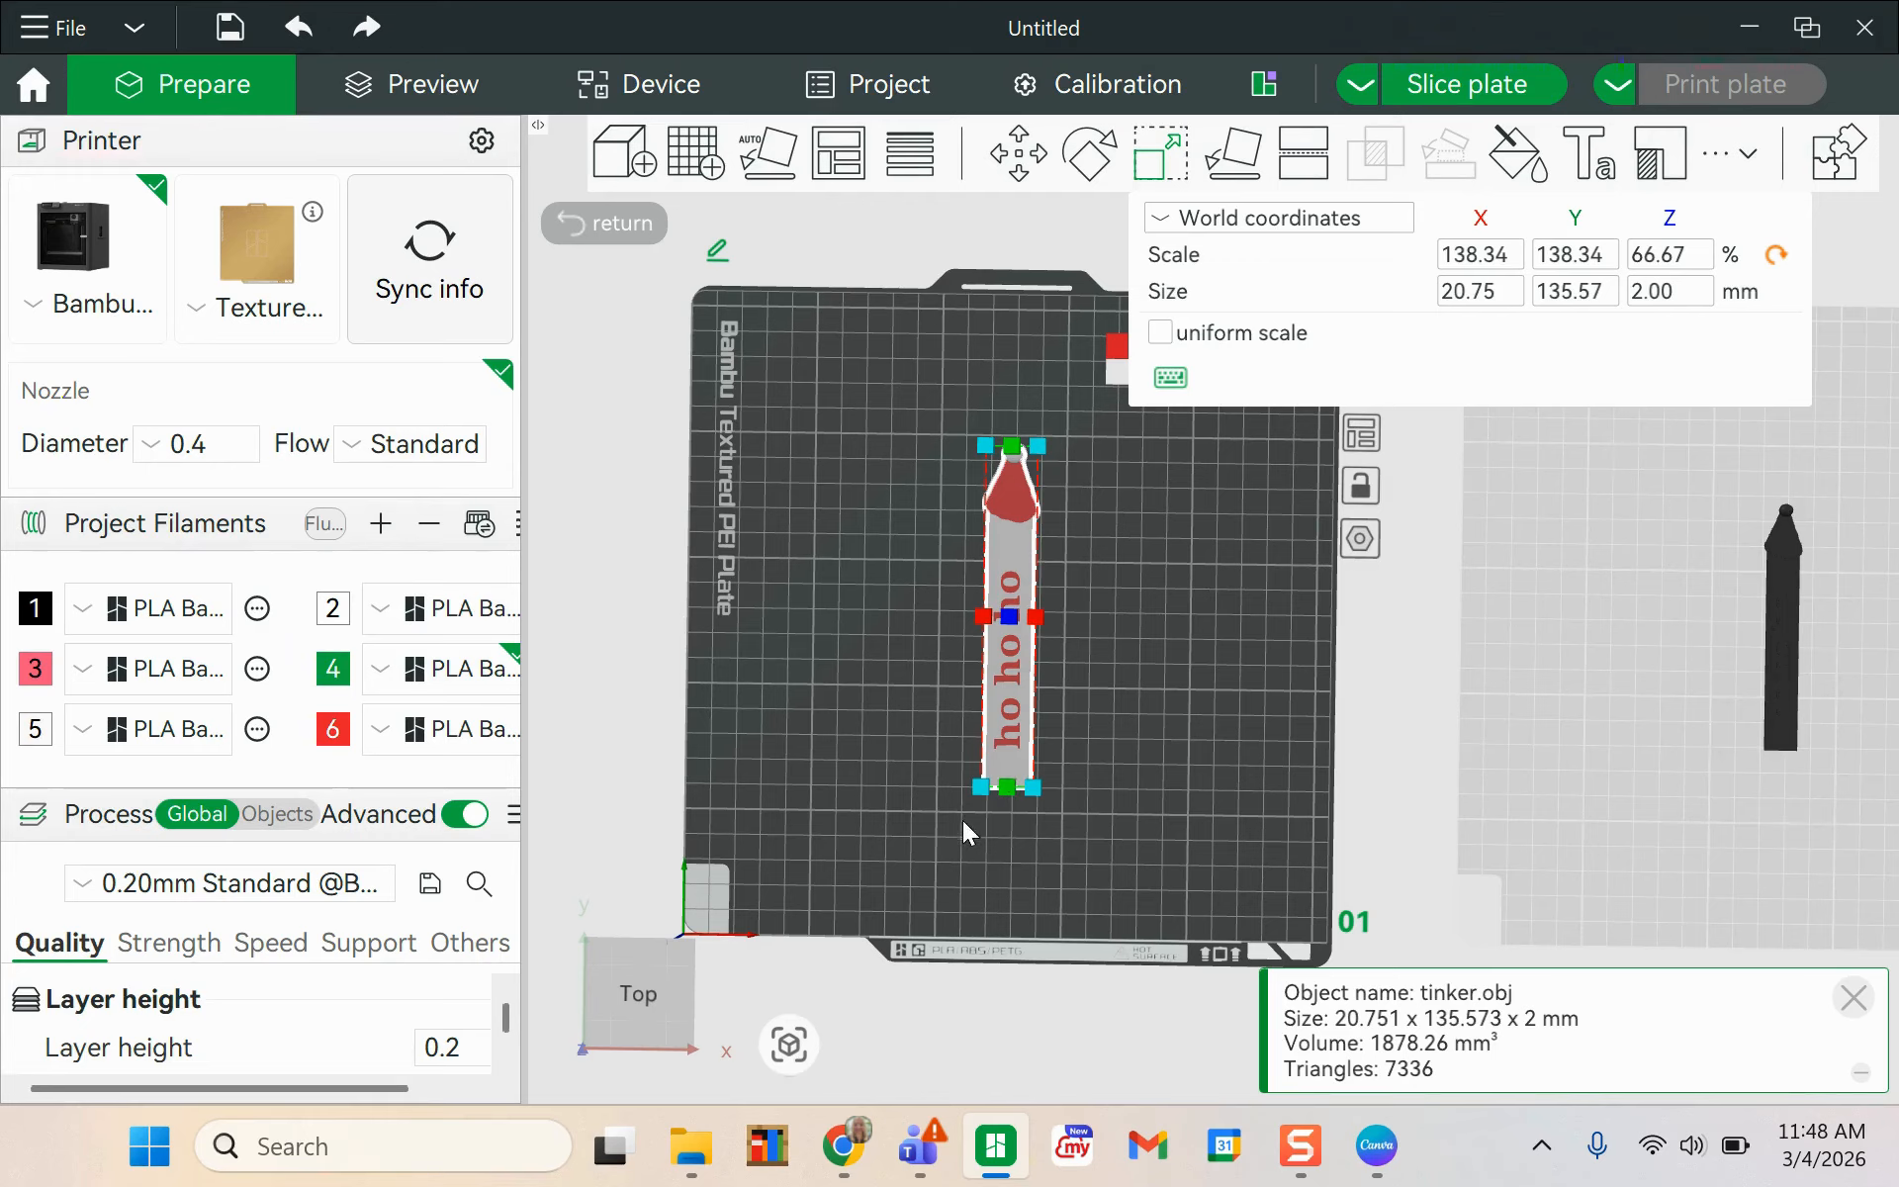
- Scale the bookmark down to about 19.28 × 125.98 mm and set its Z size to 2 mm again
mouse_move(983, 789)
mouse_down()
mouse_move(993, 763)
mouse_move(984, 777)
mouse_up()
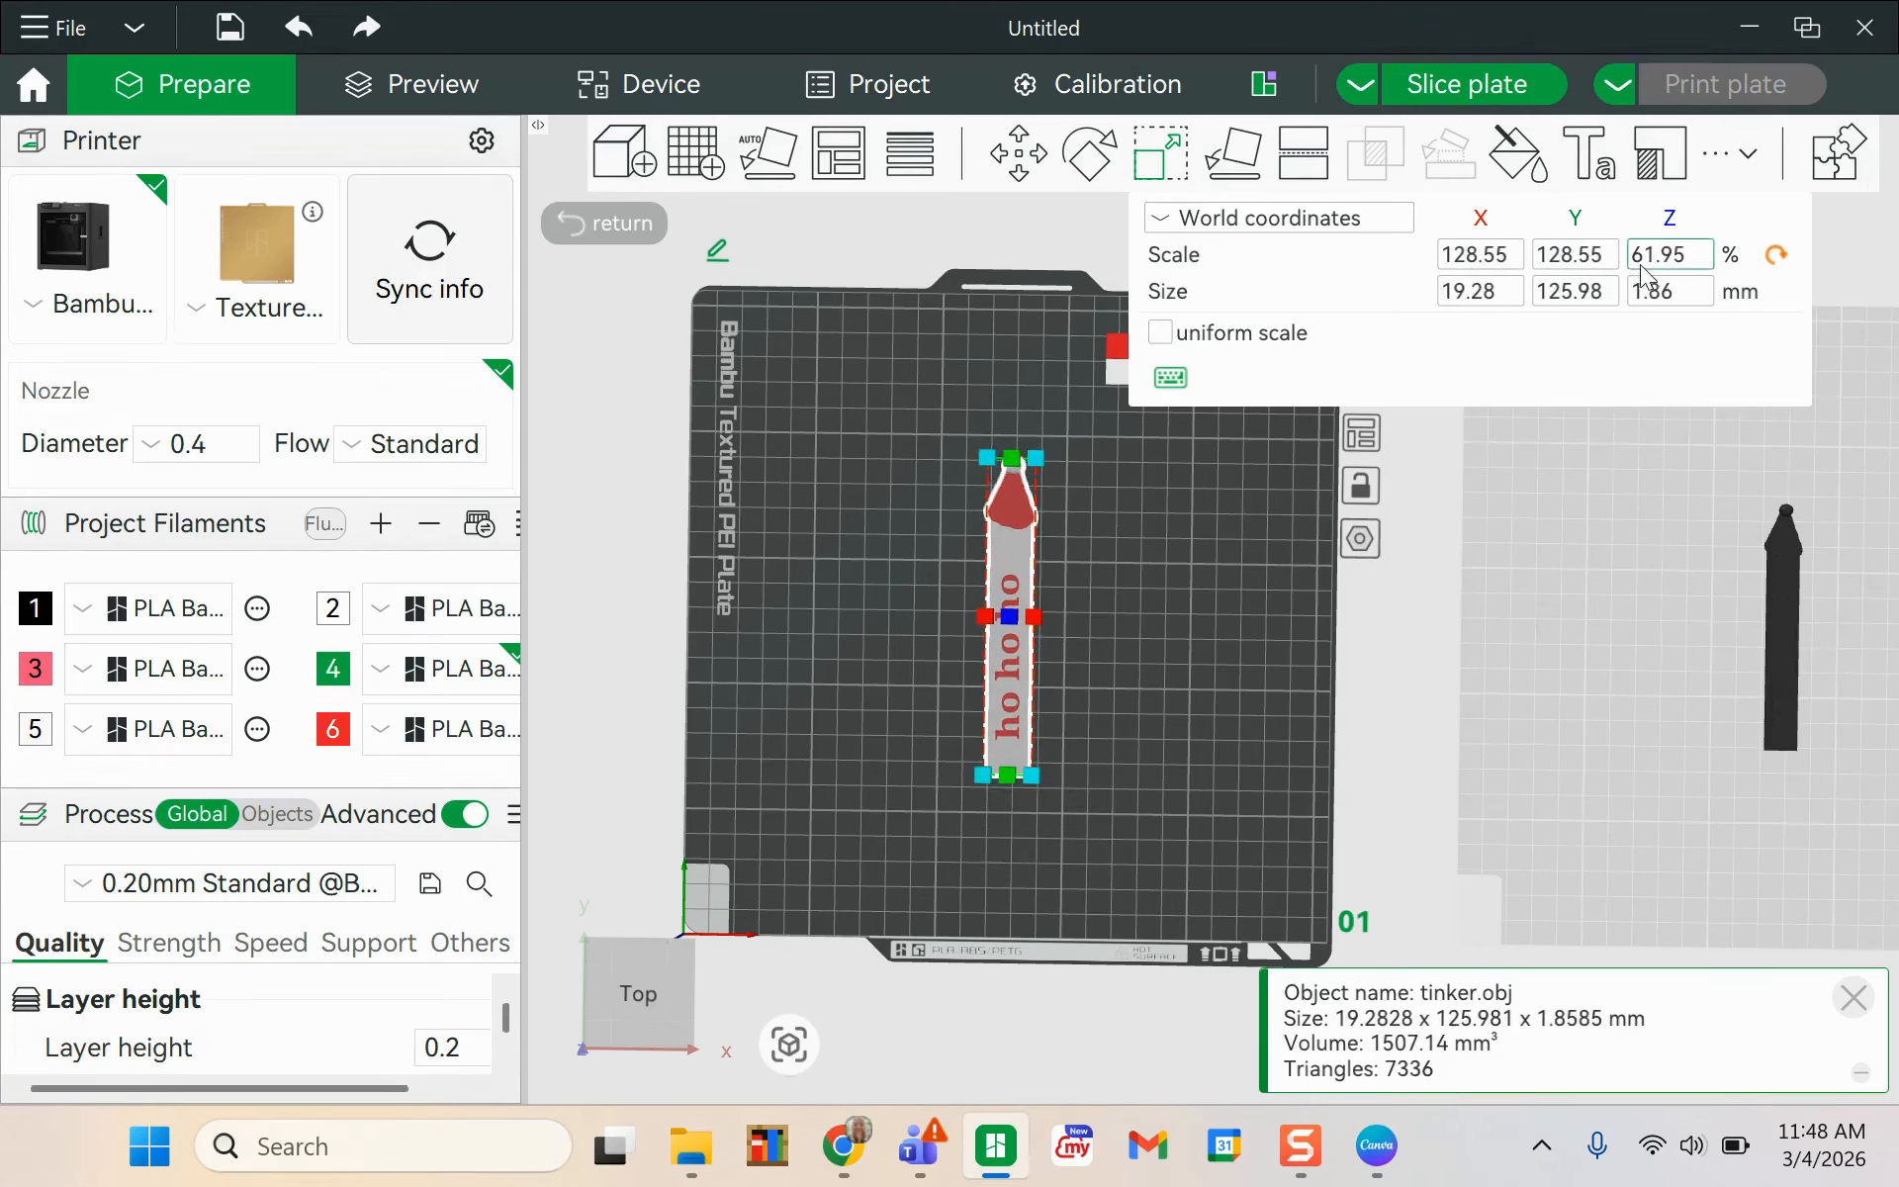
key(BackSpace)
key(BackSpace)
key(BackSpace)
key(BackSpace)
text(2)
key(Return)
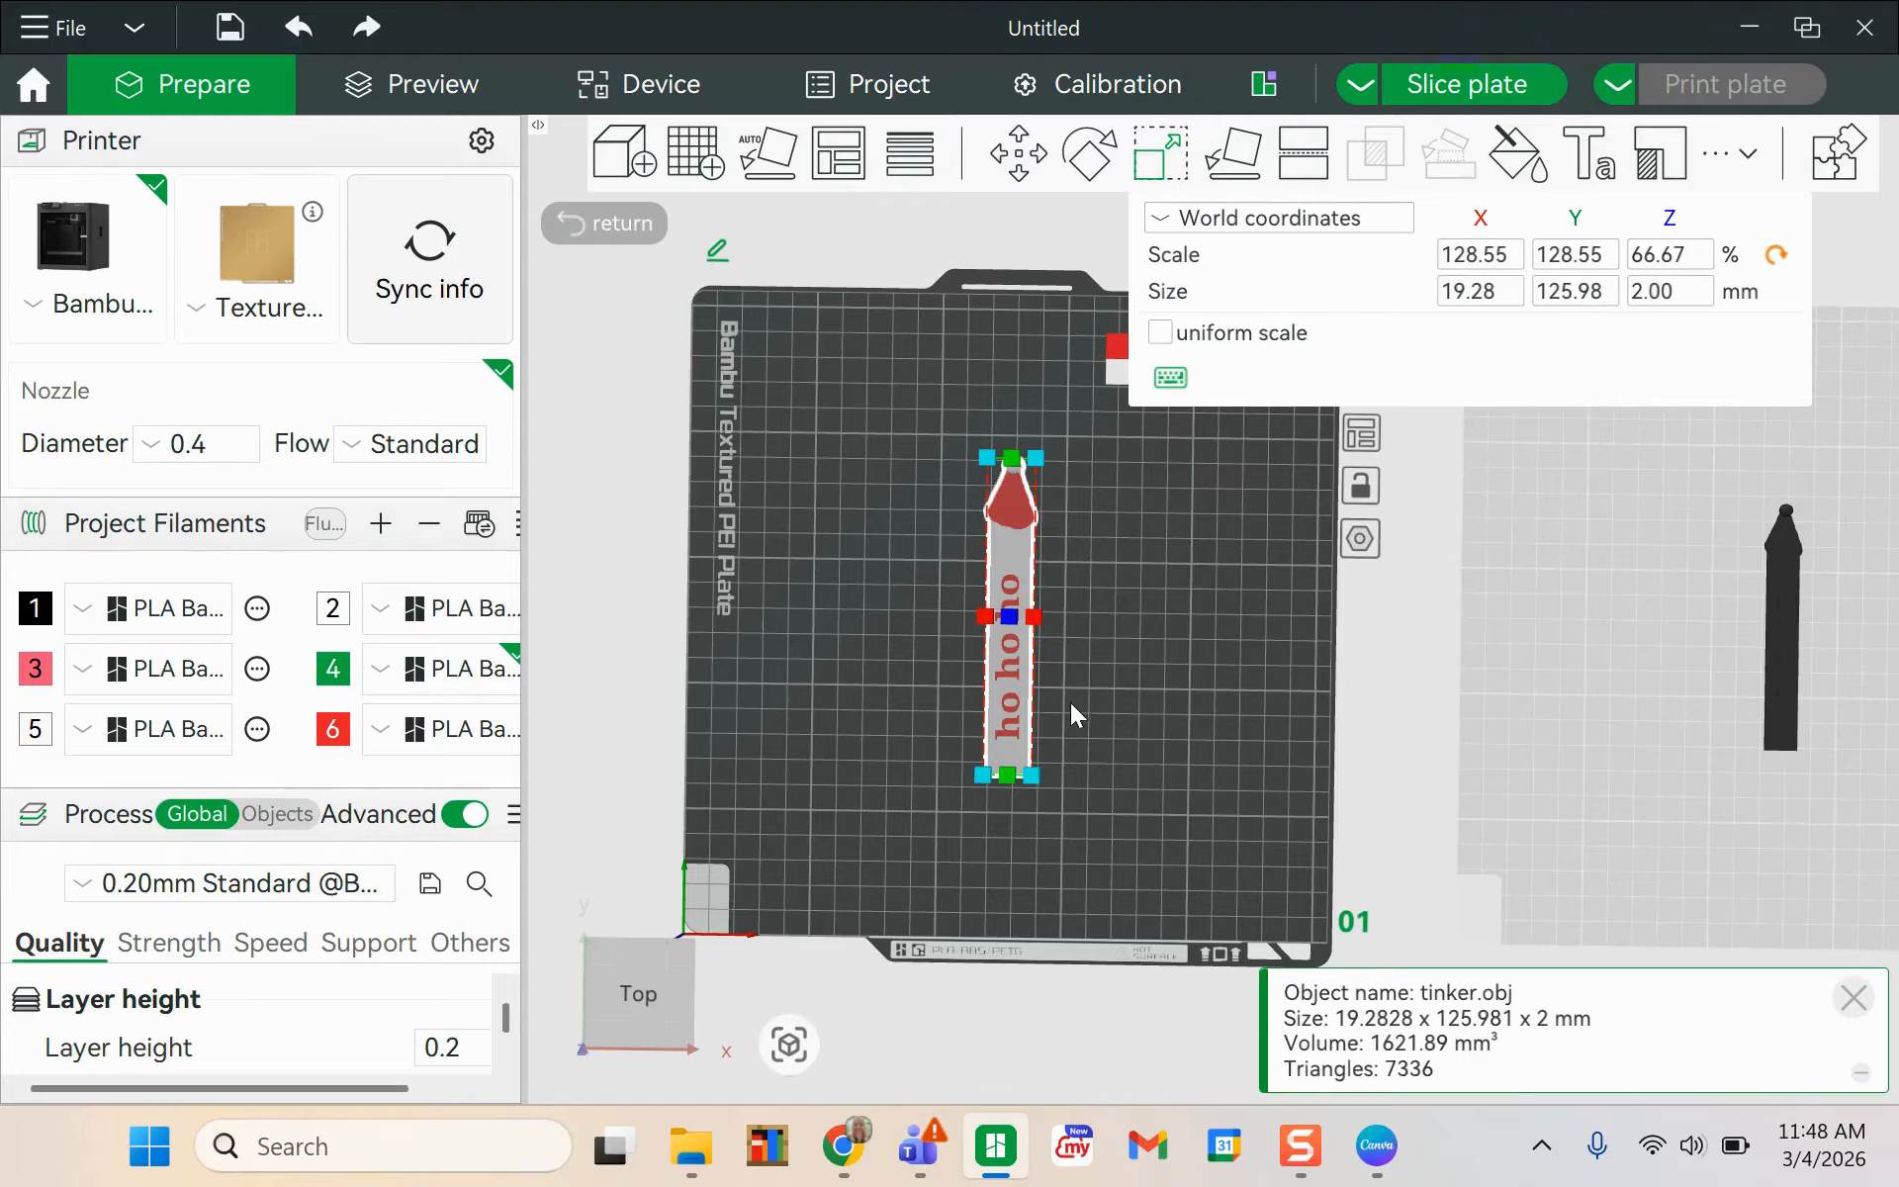
click(1153, 164)
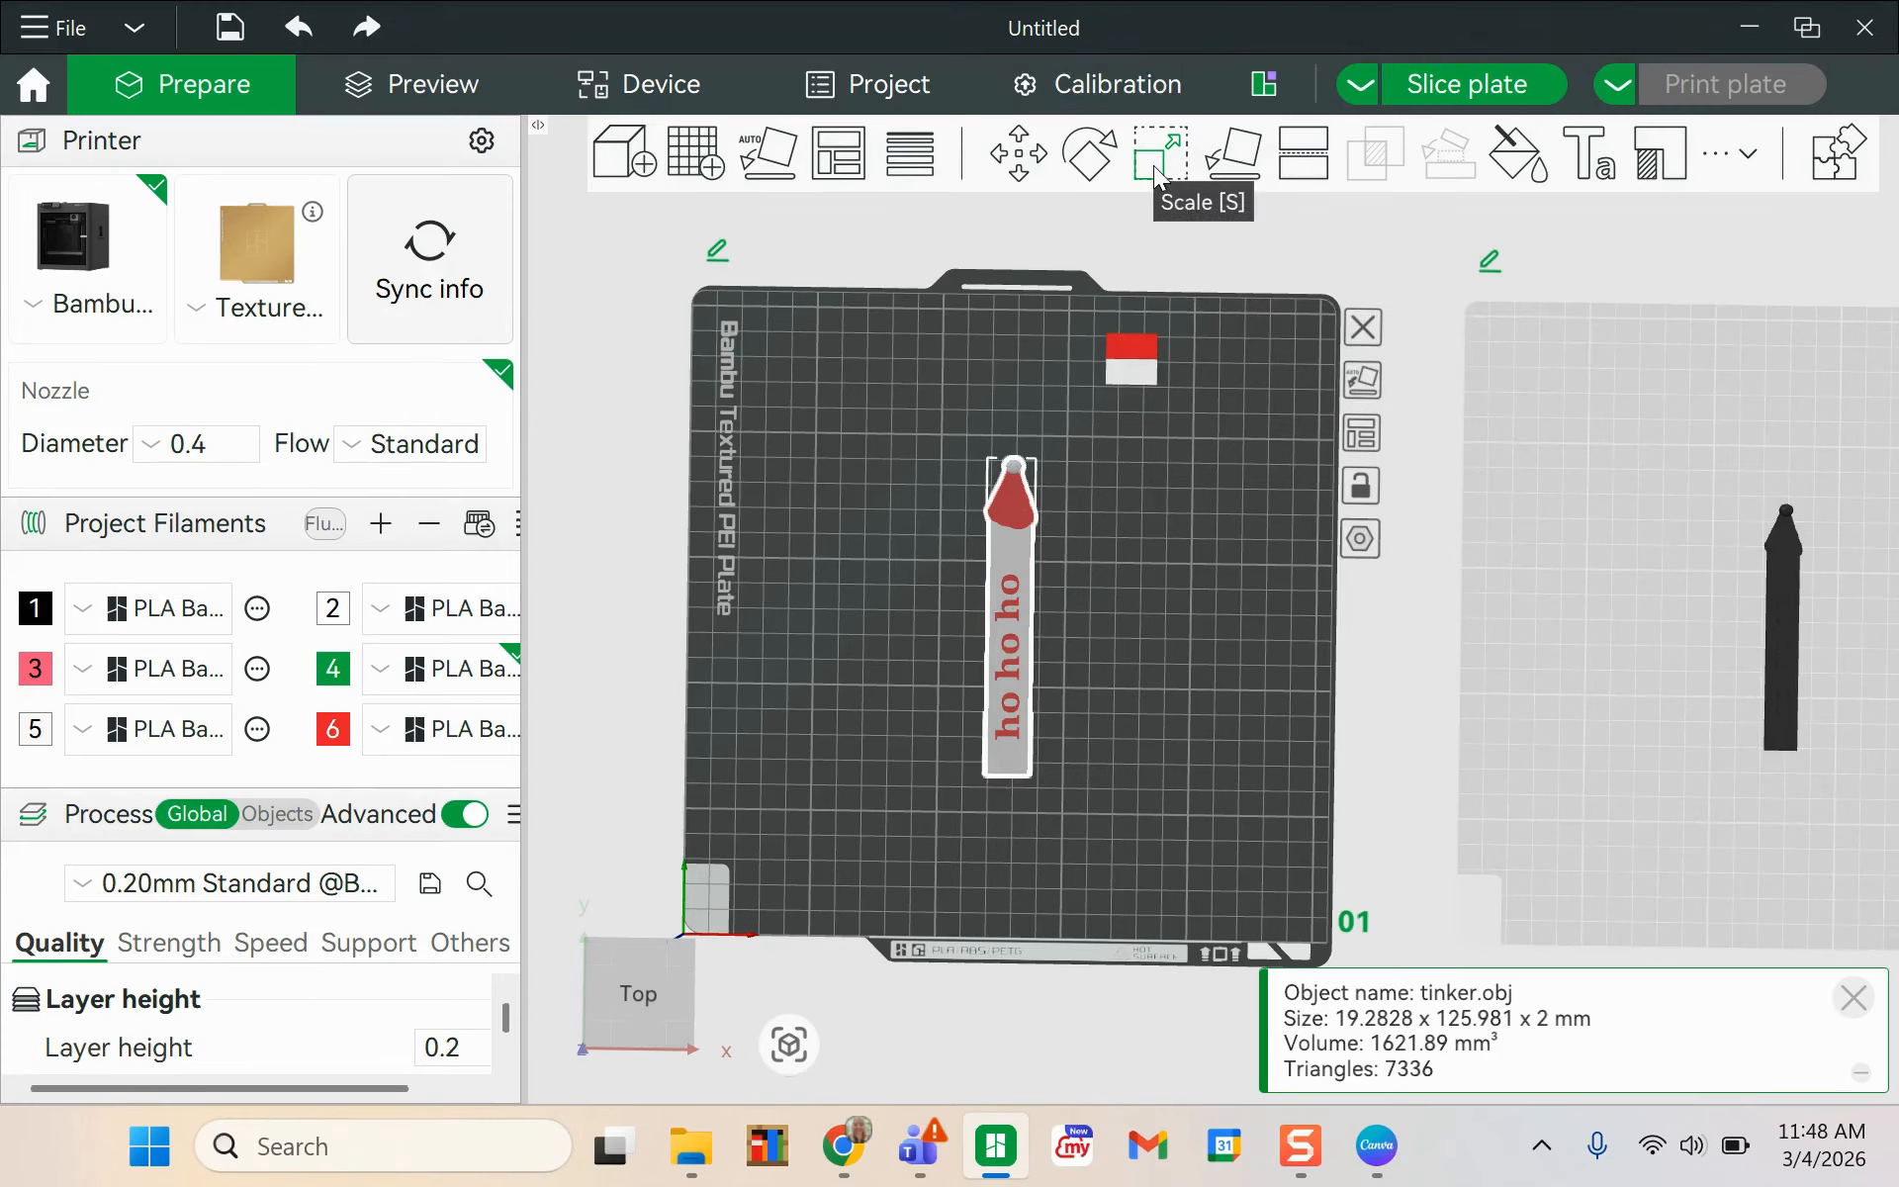
- Rotate the bookmark about the Z axis so it lies horizontally on the plate, and deselect it
click(1089, 154)
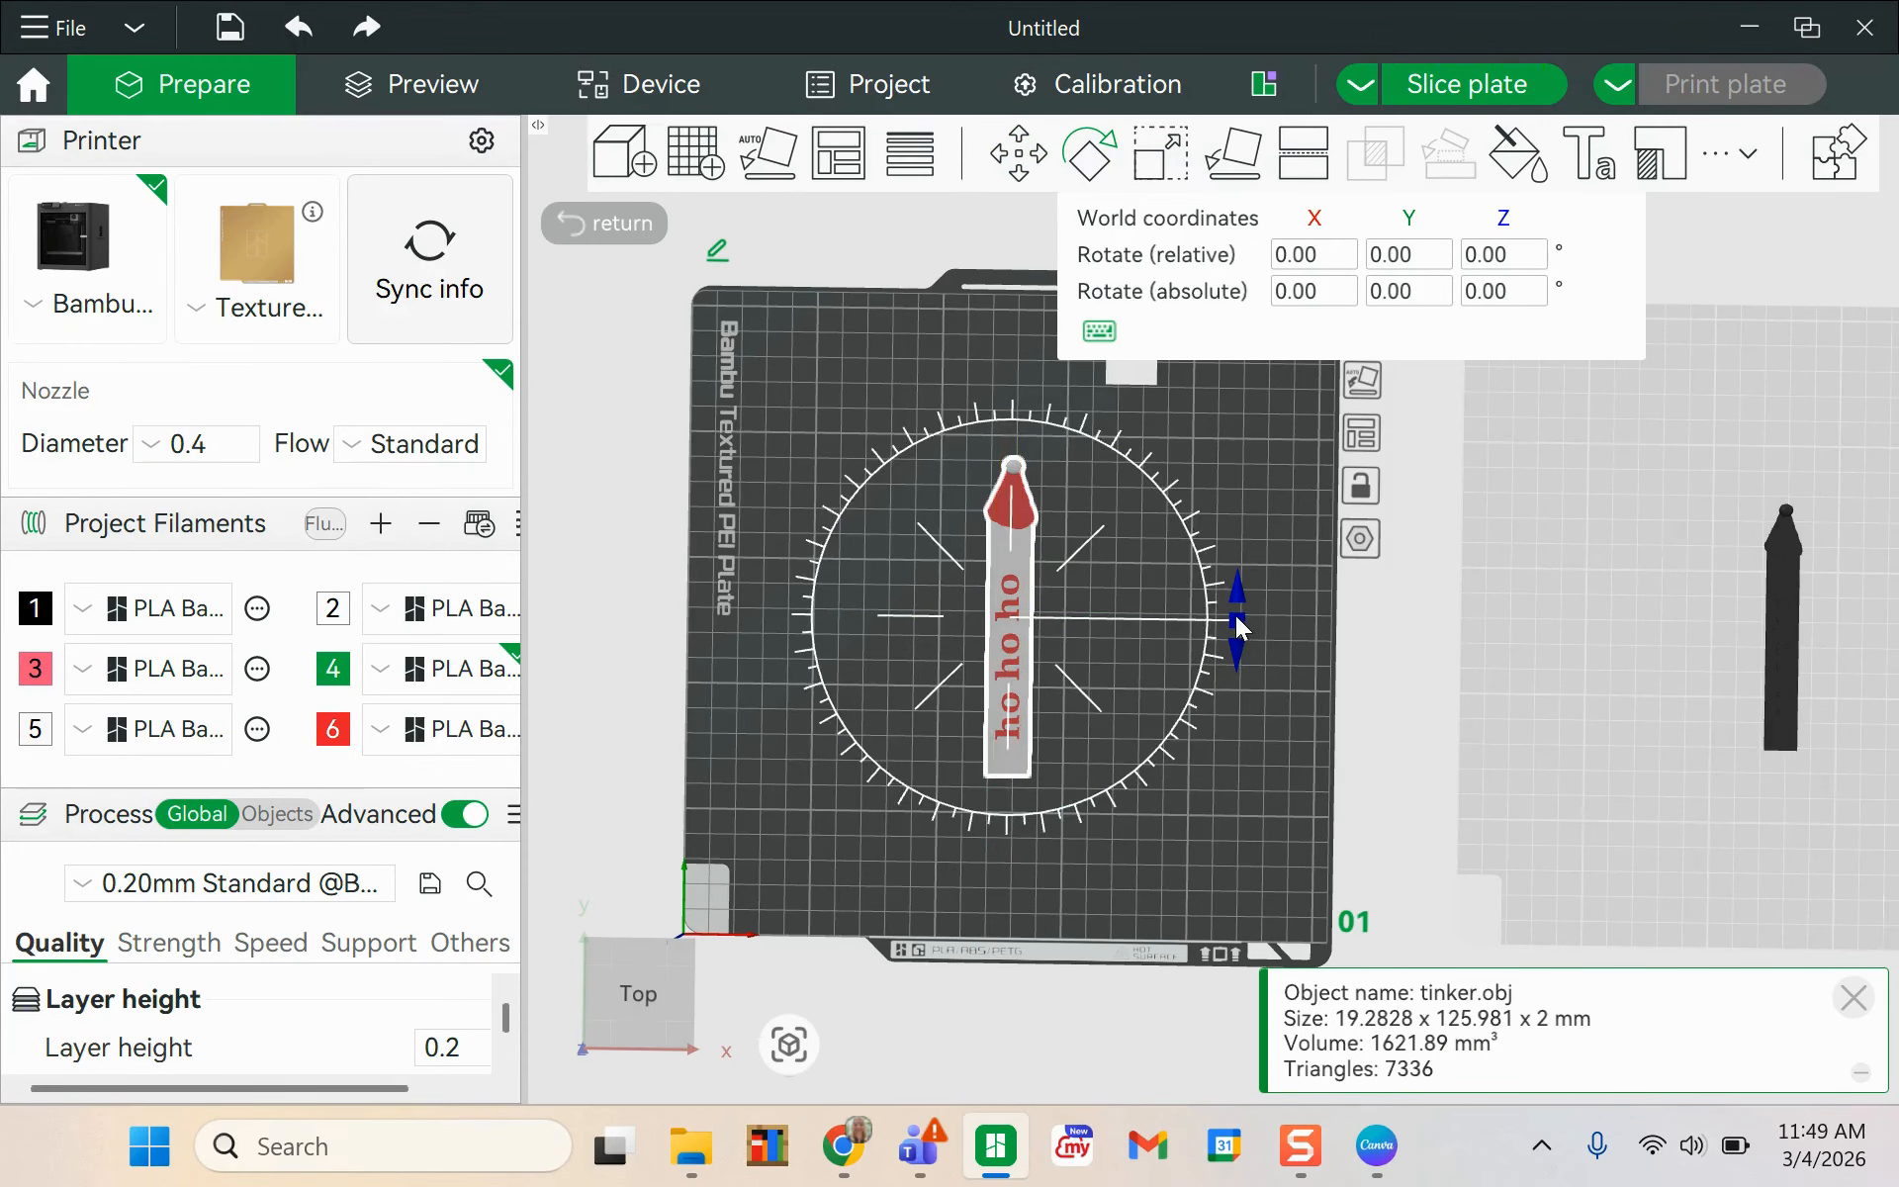
drag(1236, 617, 1013, 708)
click(1609, 787)
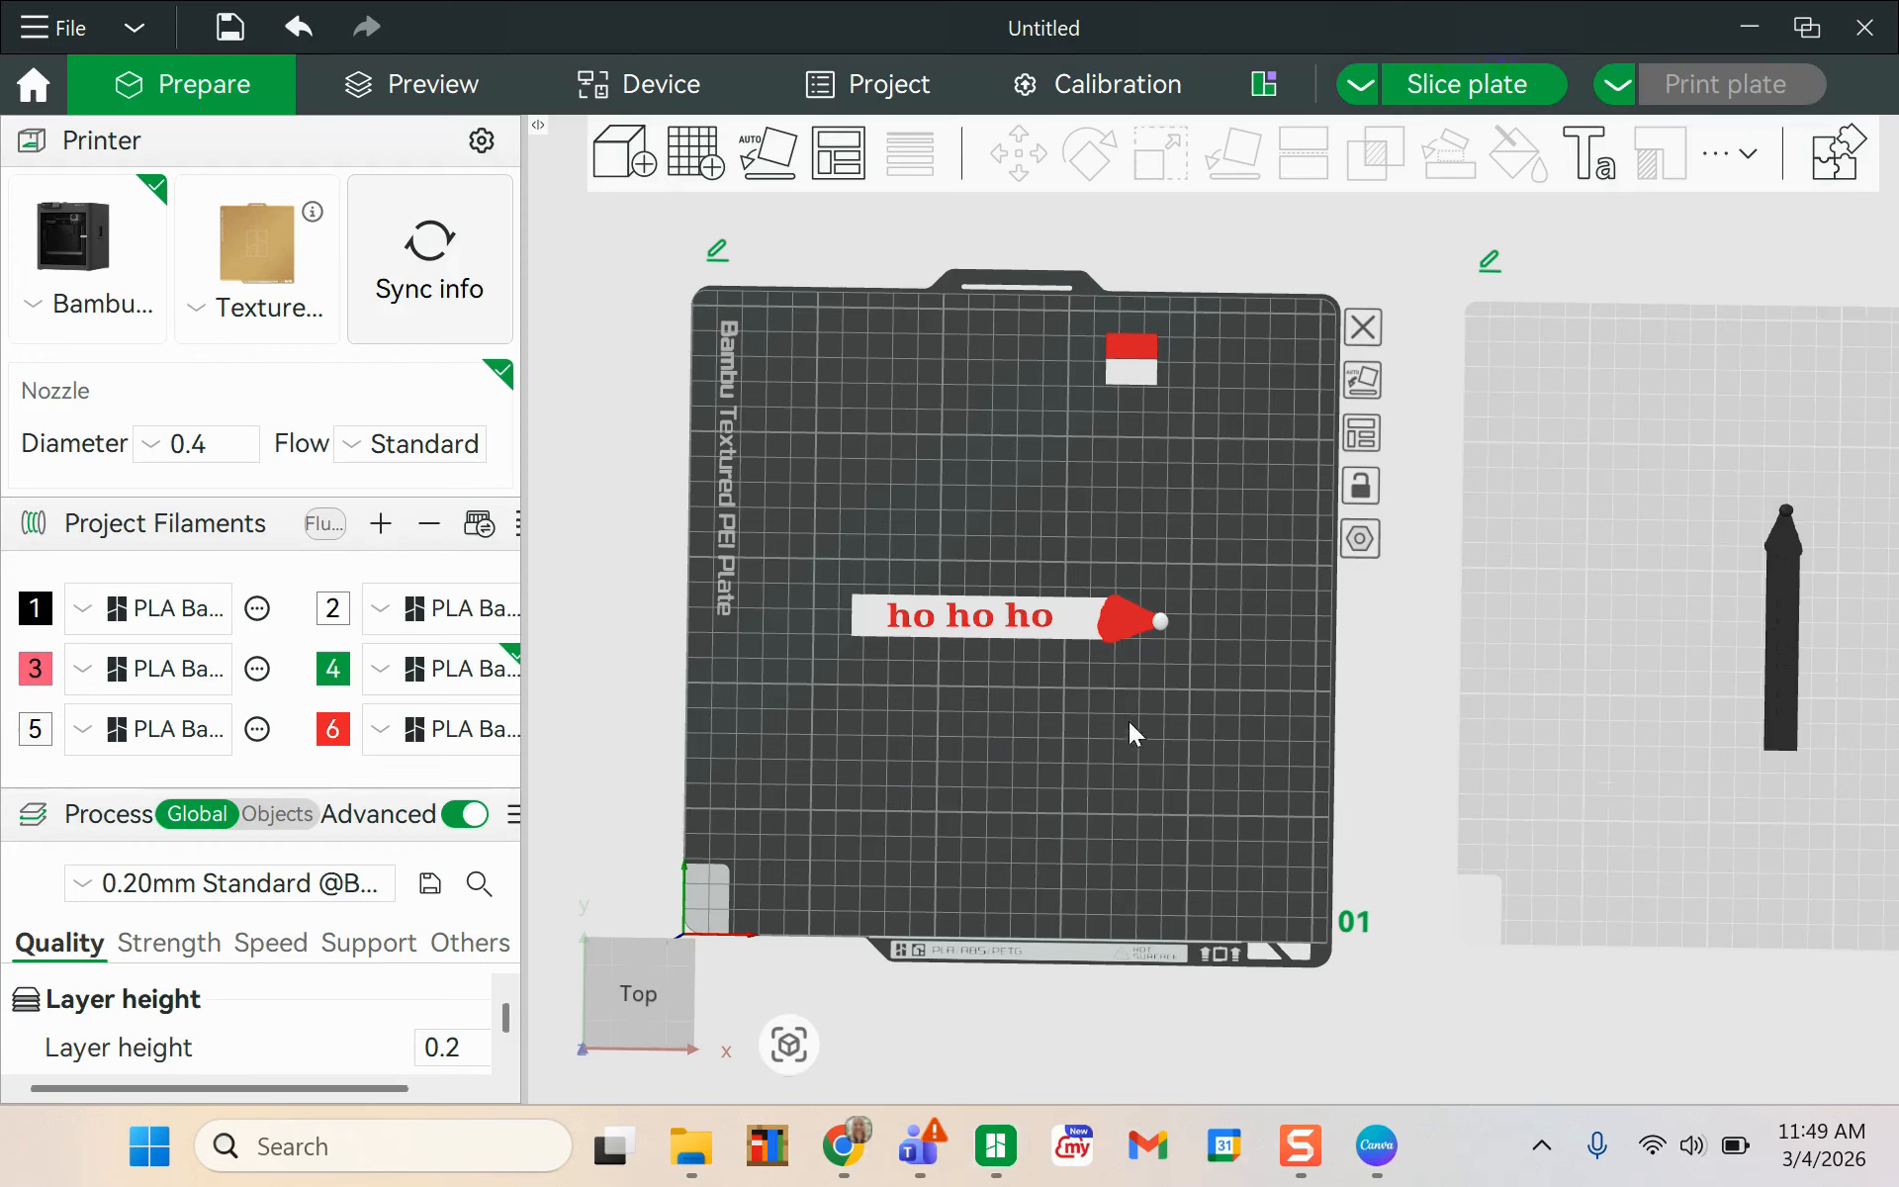
- Try auto-orienting the objects on the current plate, undoing the first attempt, and reselect the bookmark
click(1052, 608)
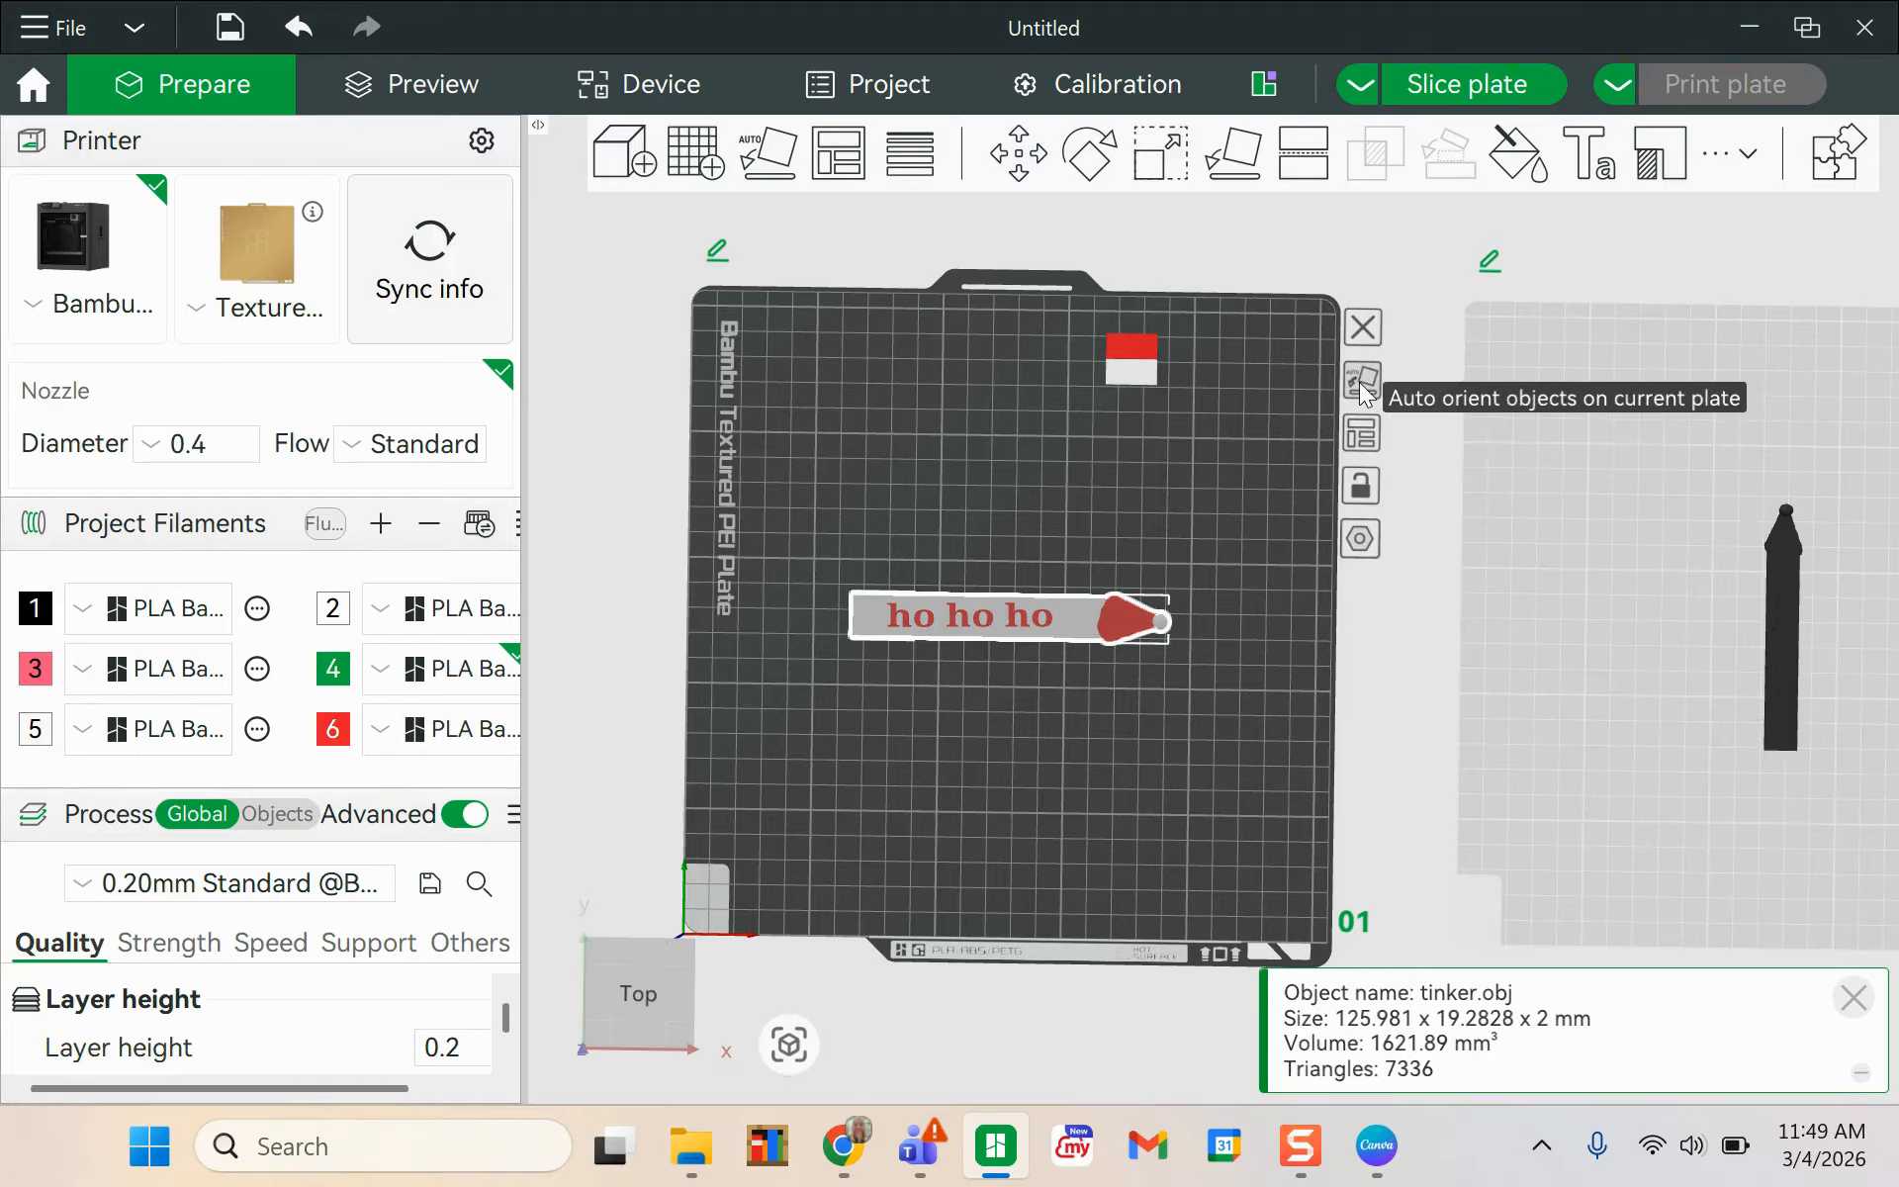
key(ctrl+z)
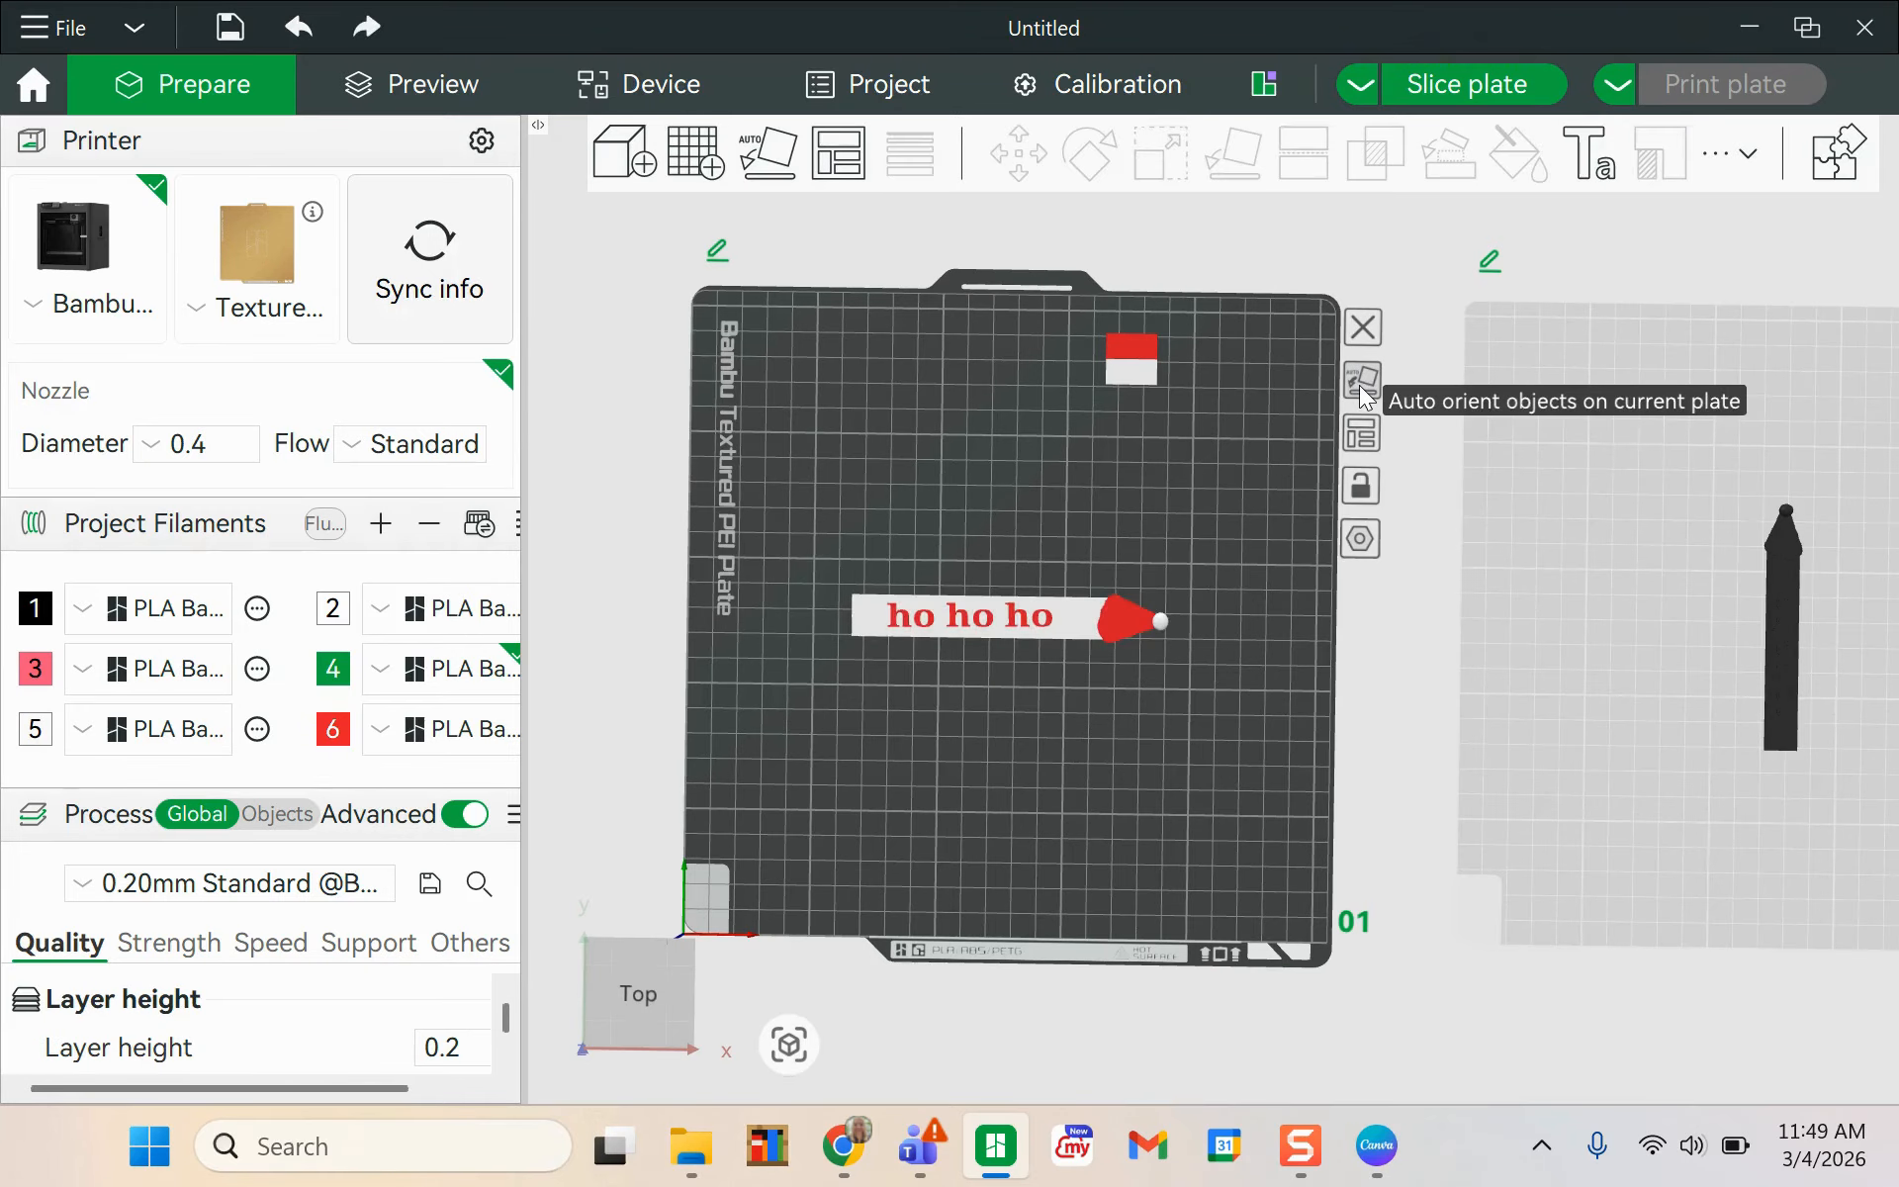
click(1099, 621)
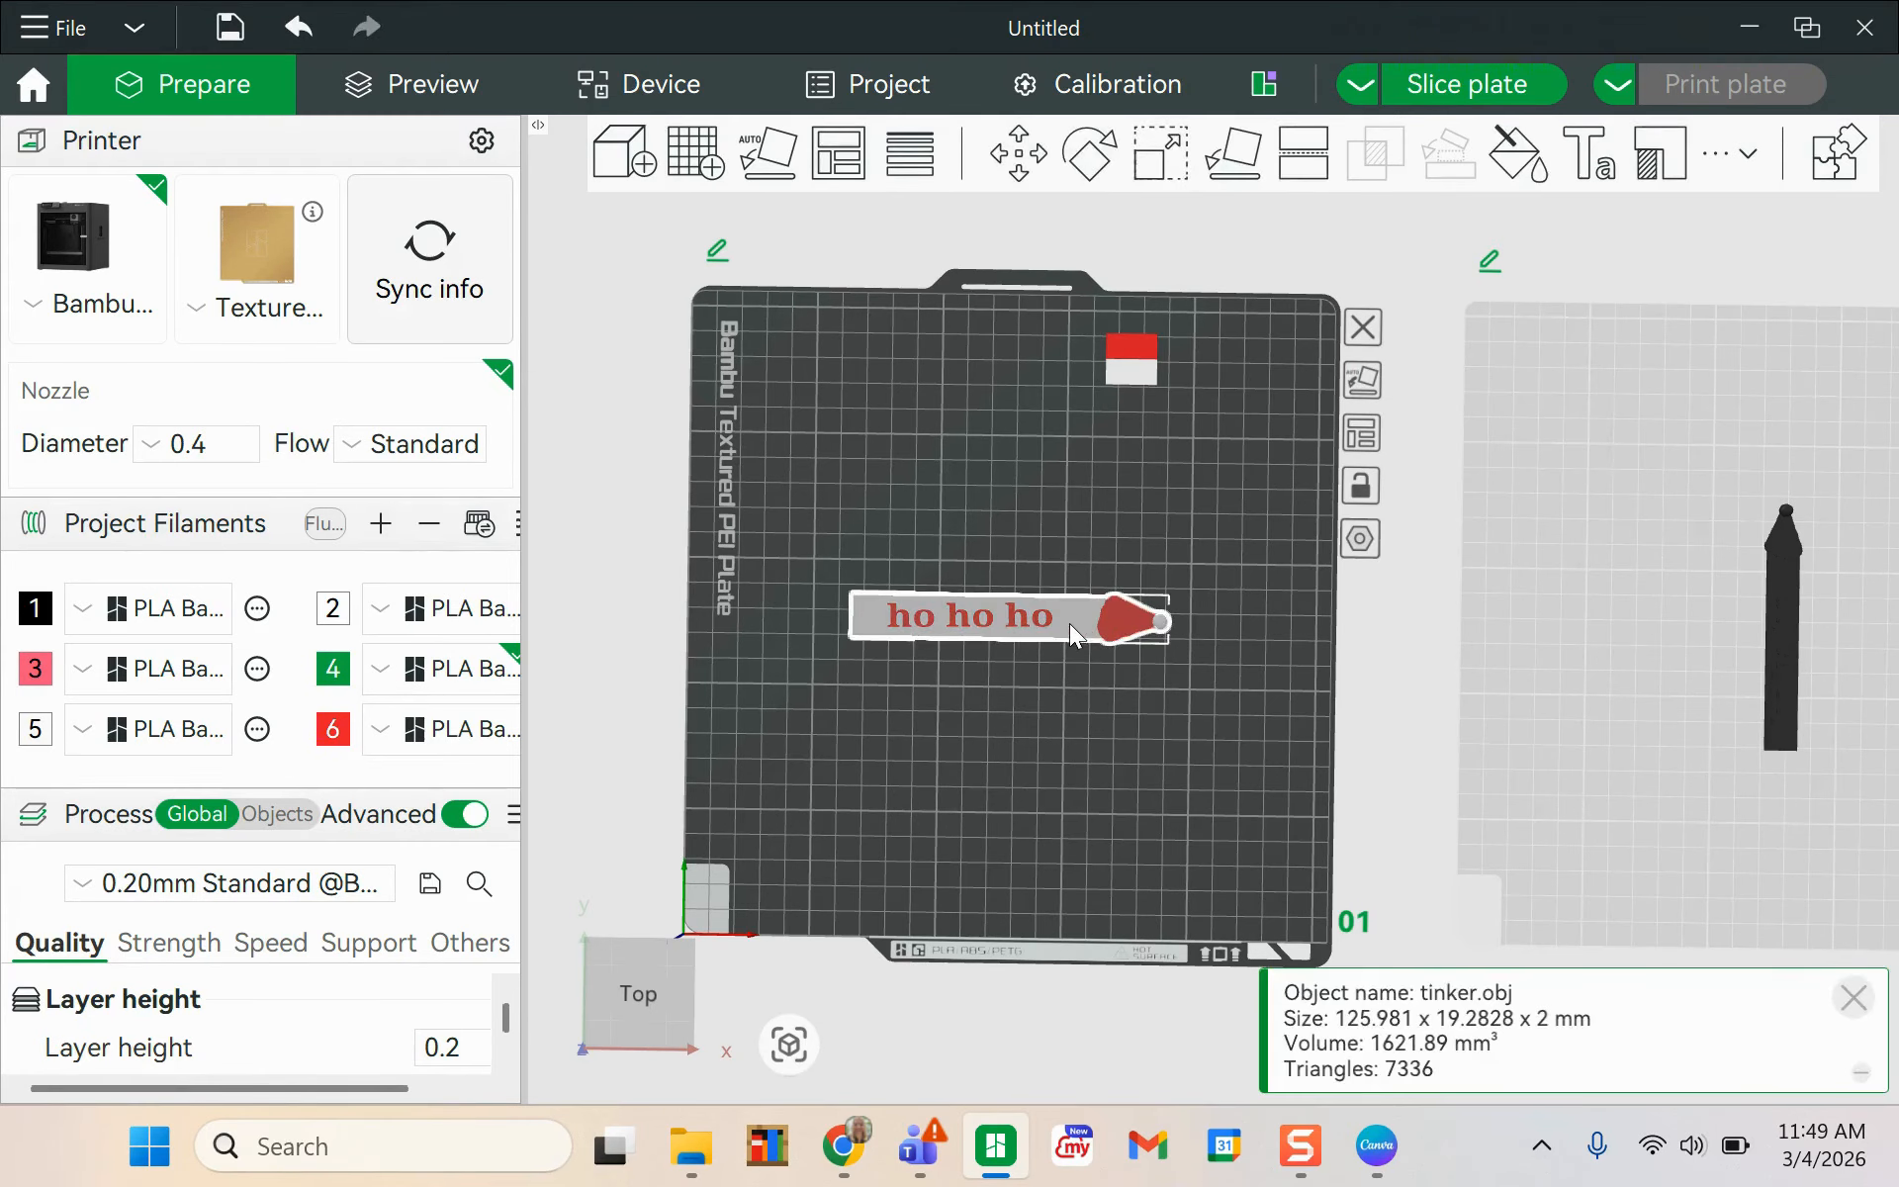
click(1363, 380)
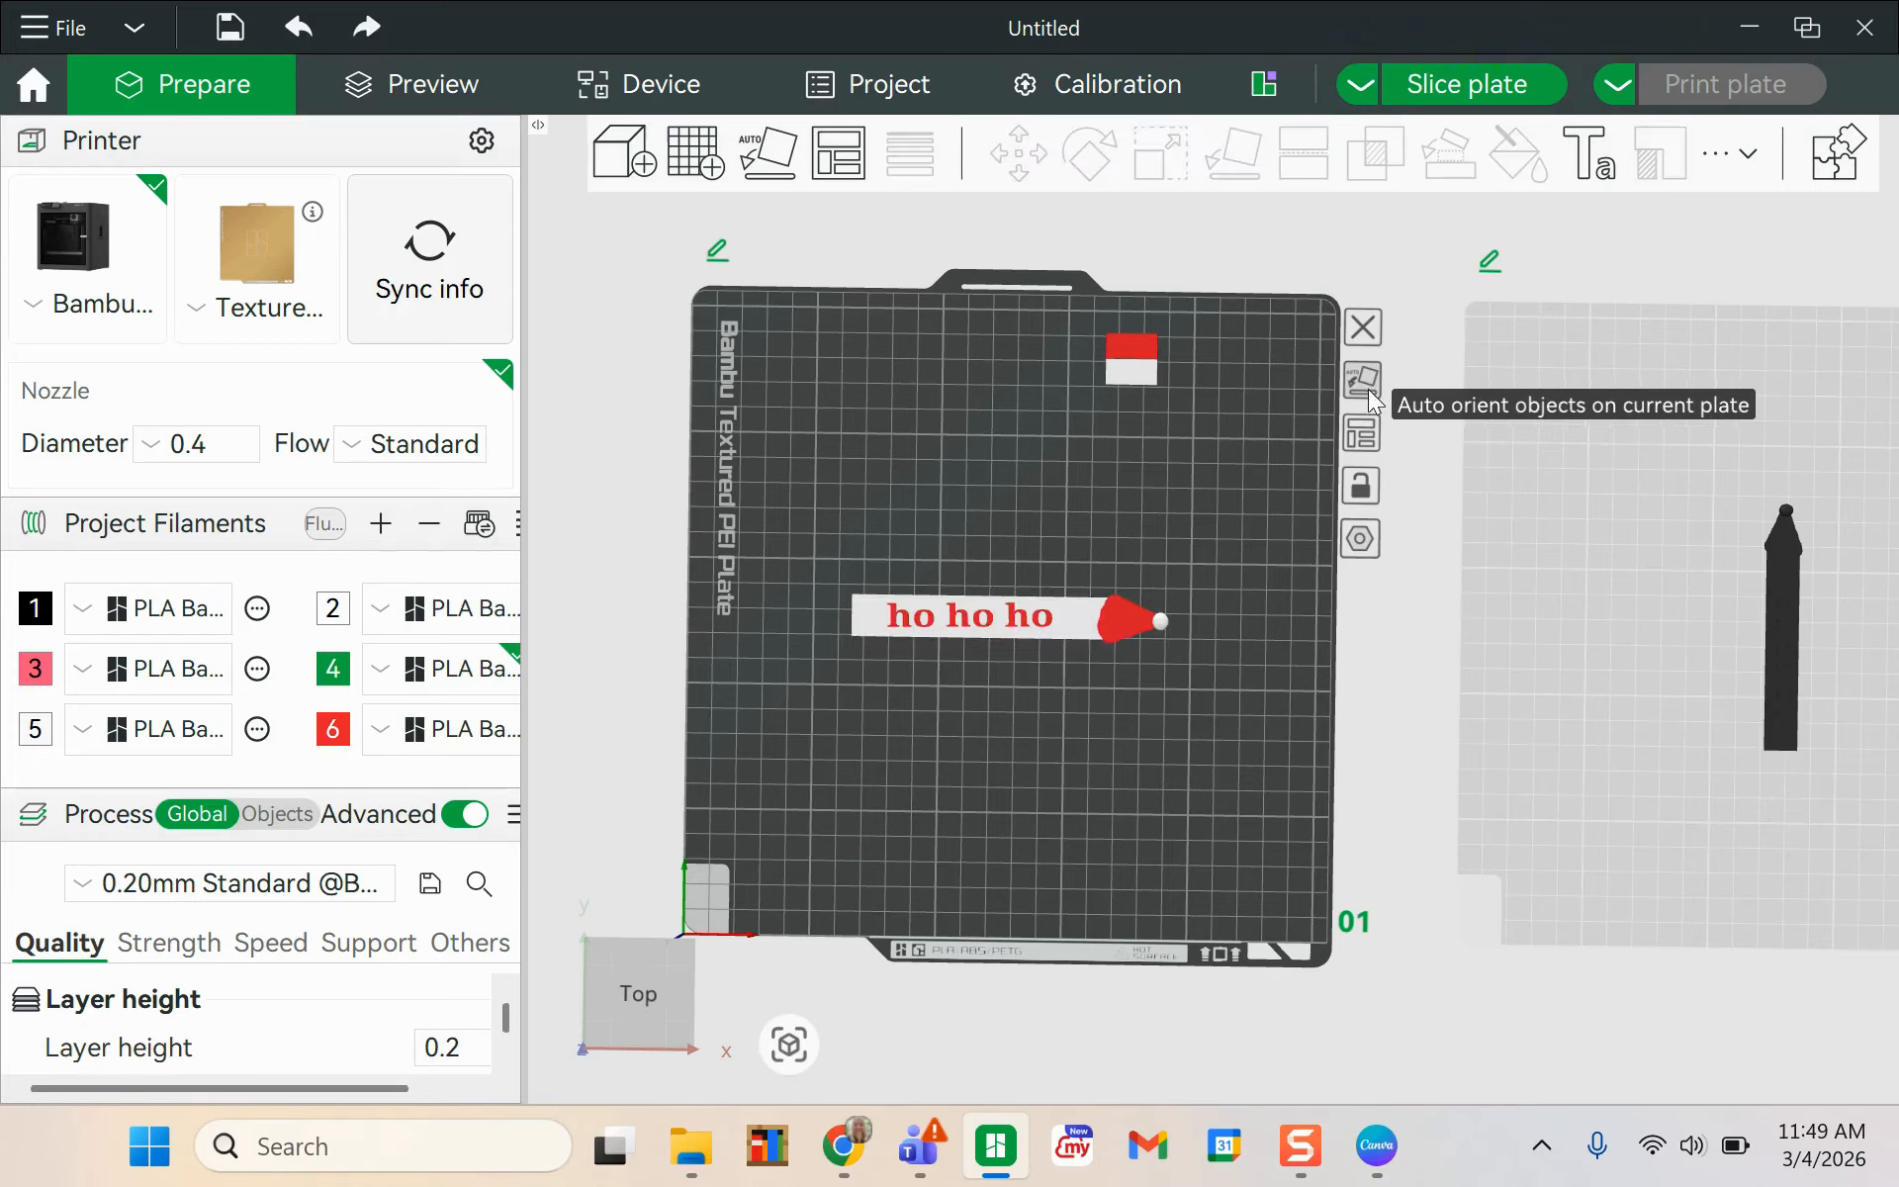
click(1084, 617)
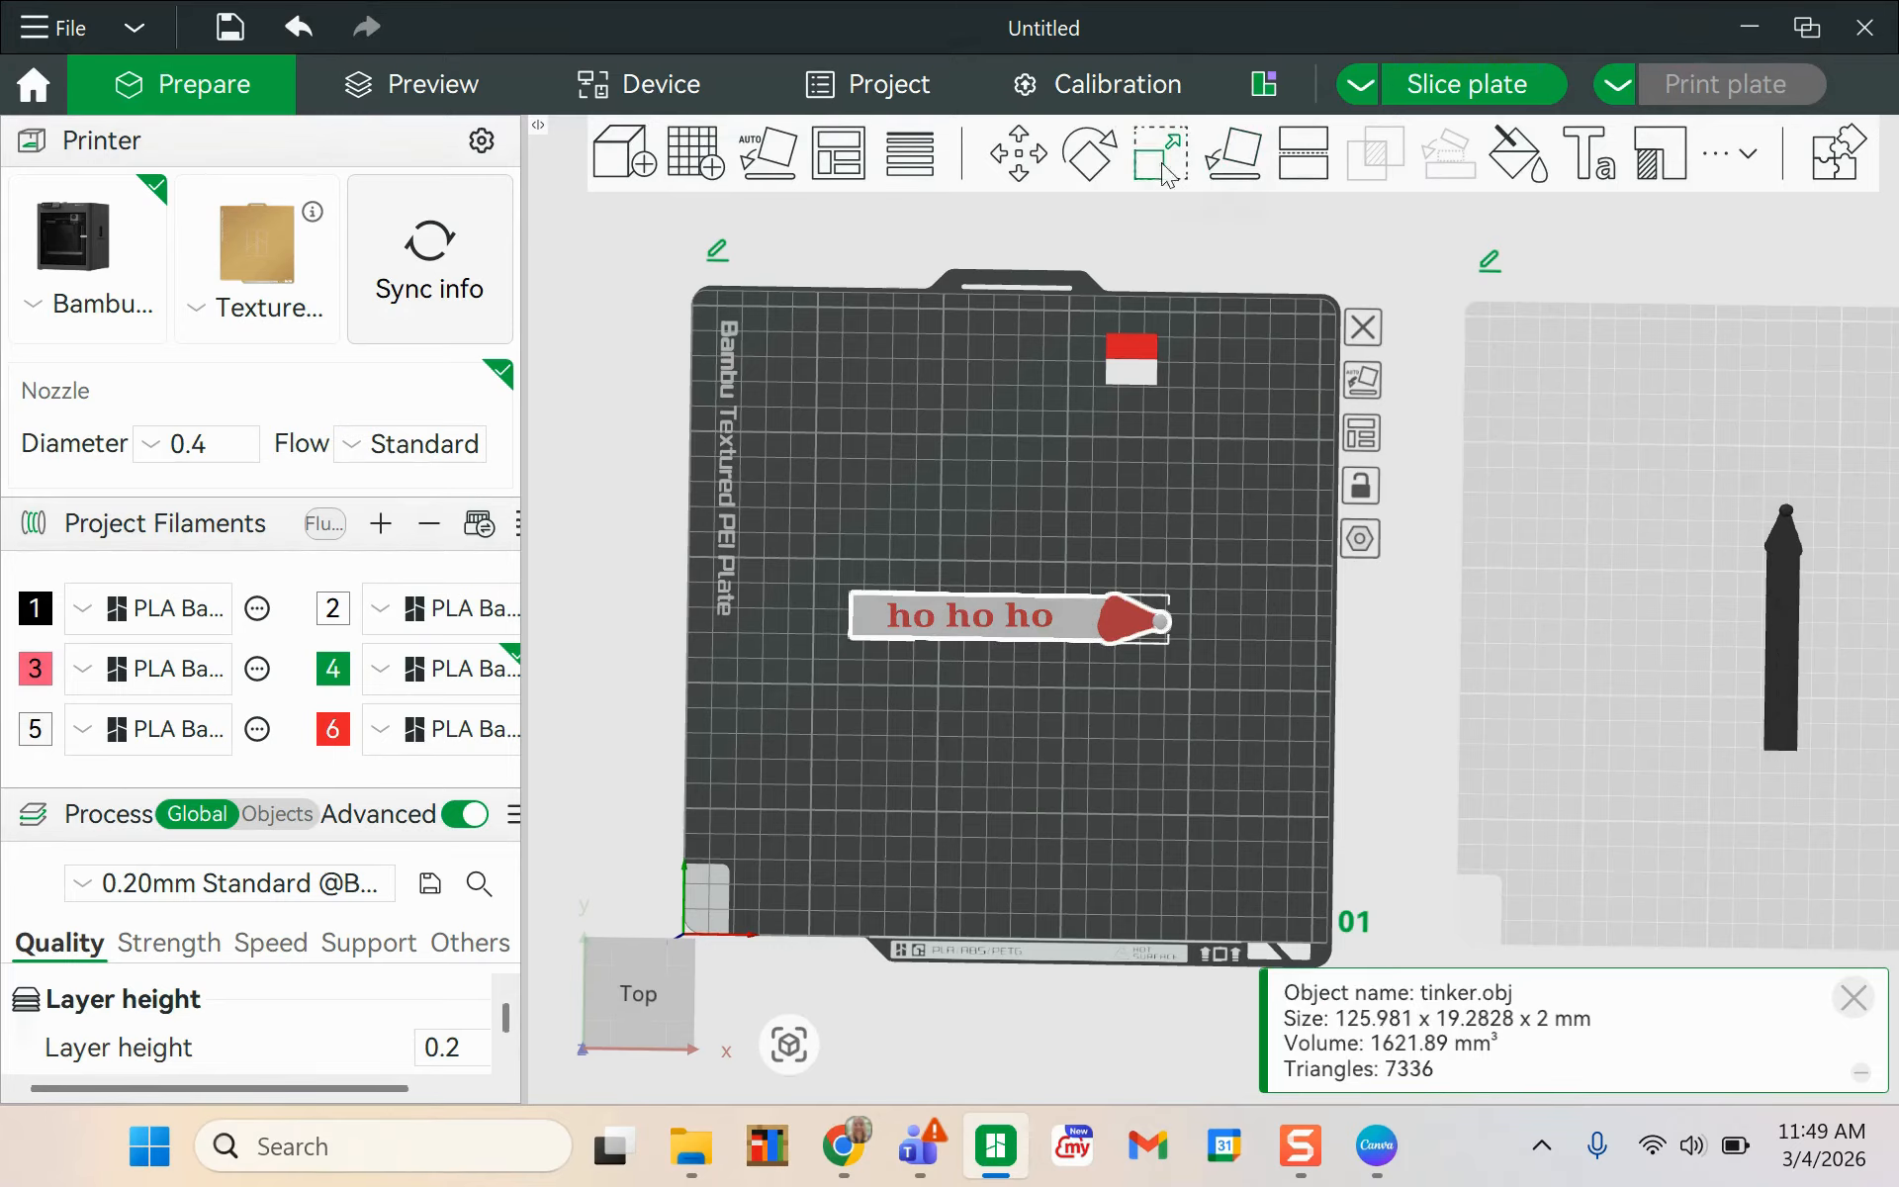
- Rotate the bookmark about the Z axis back to vertical, and try auto-orienting the plate before undoing that
click(1089, 153)
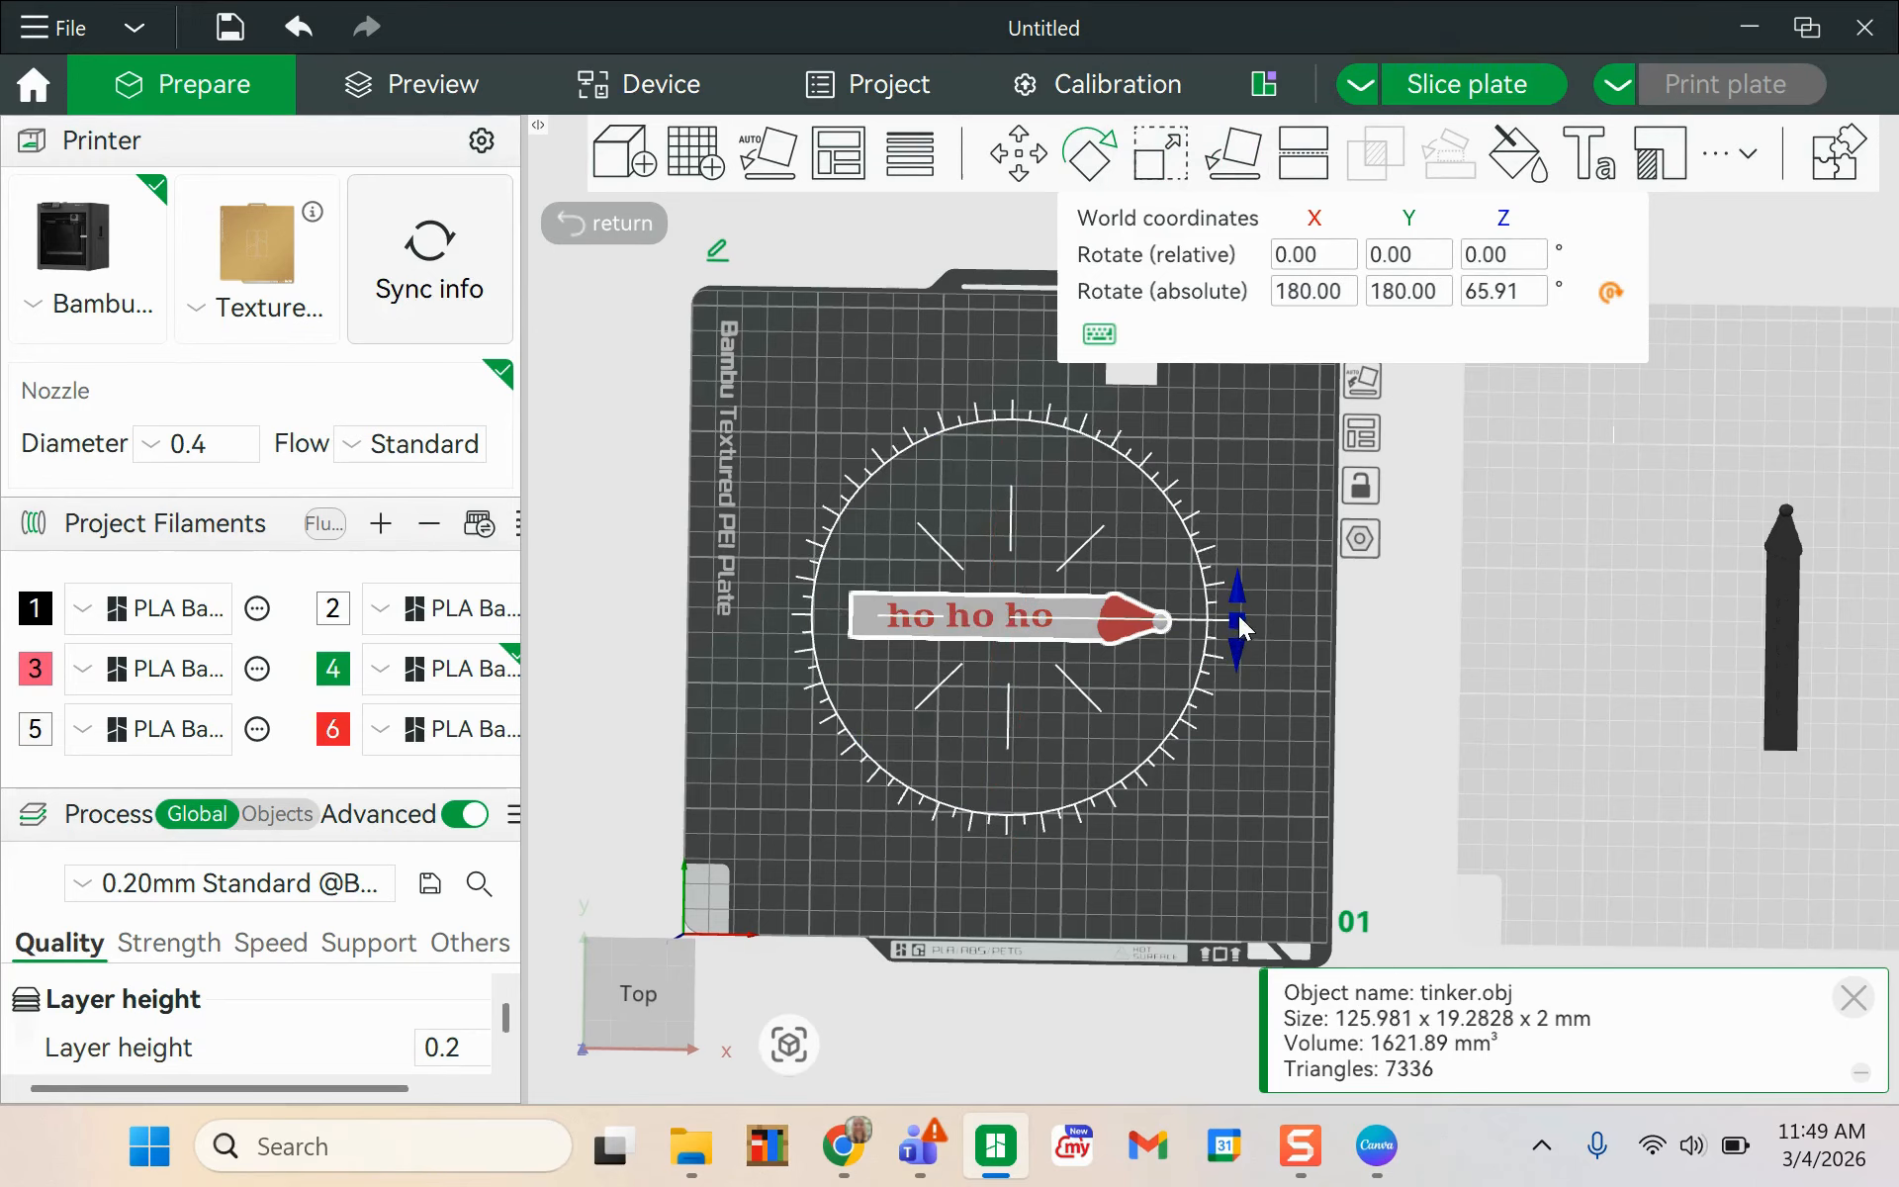
drag(1238, 615, 1028, 514)
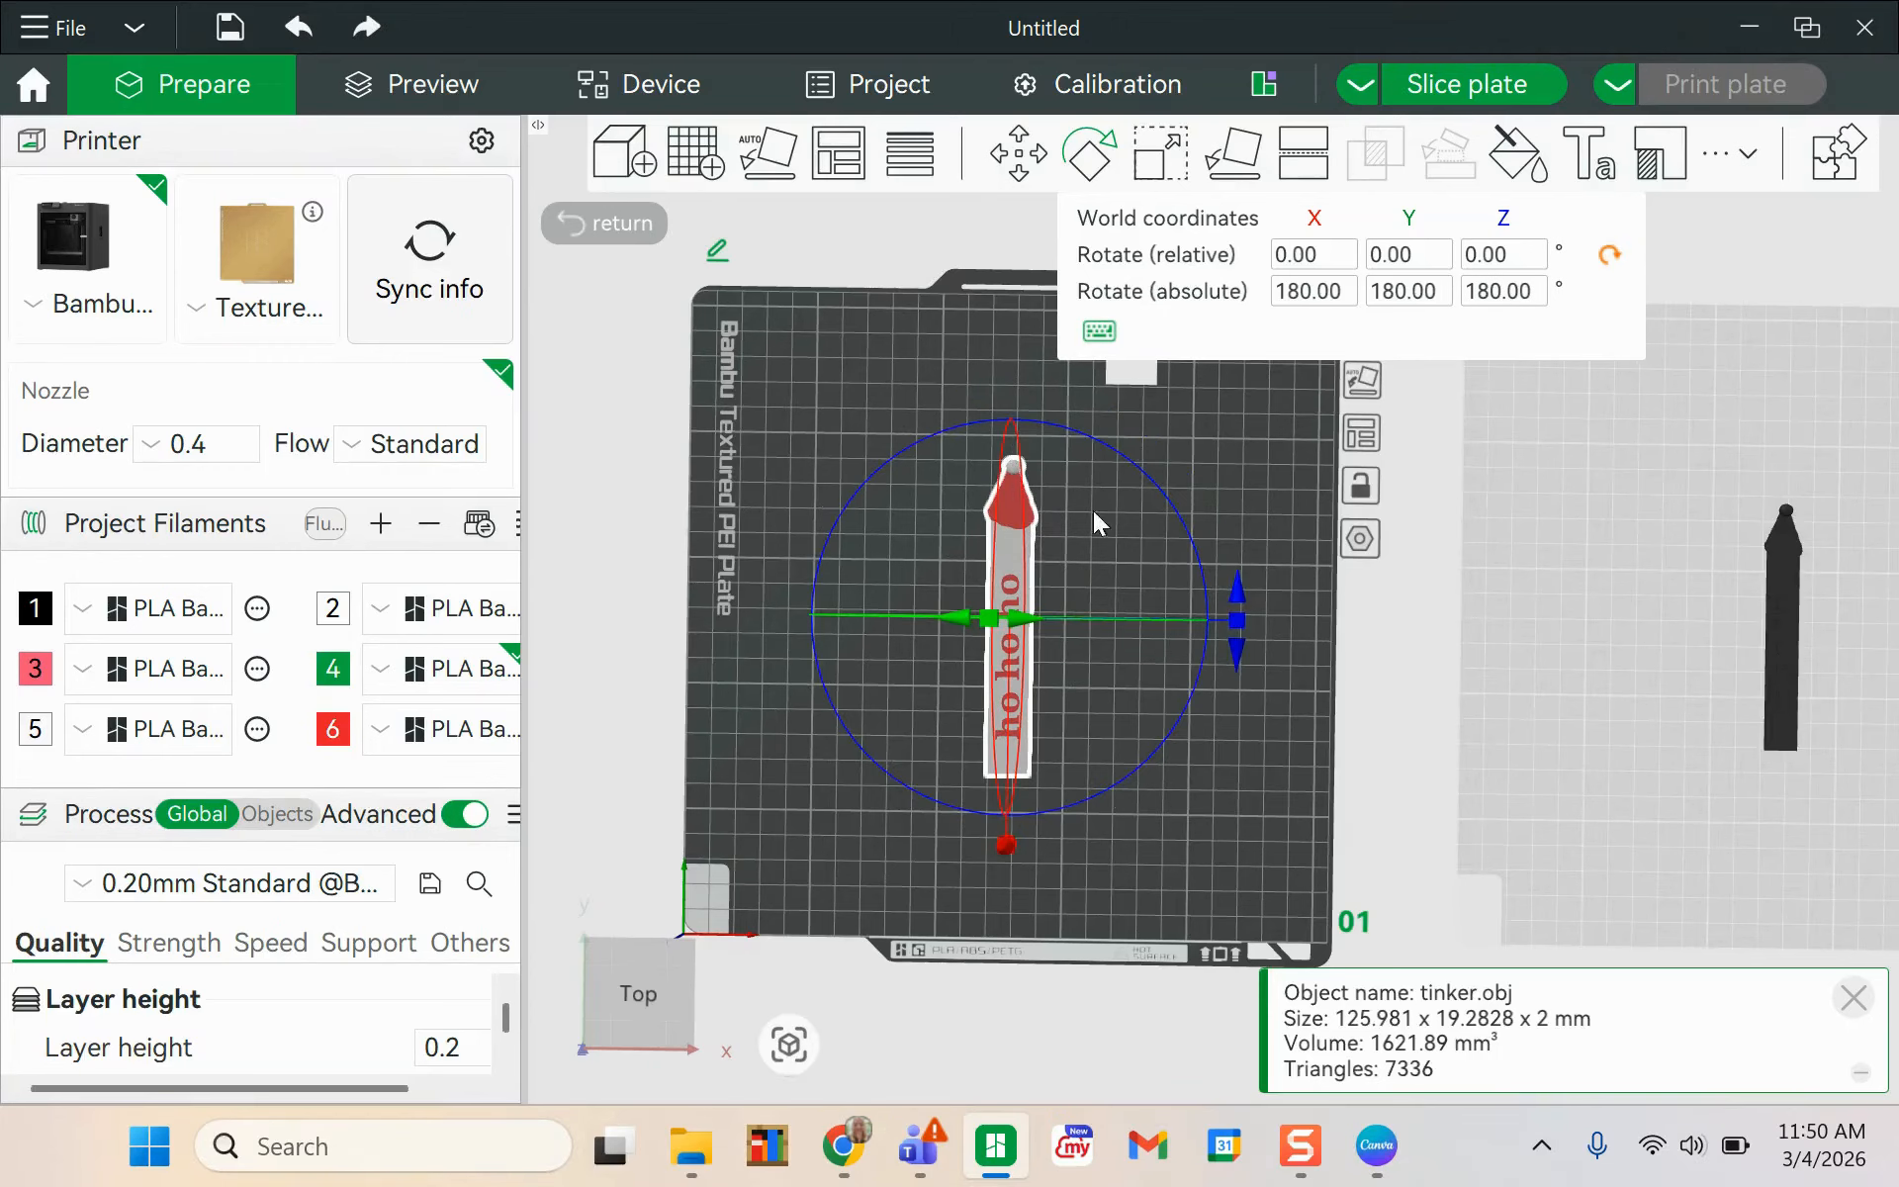
click(1349, 390)
key(ctrl+z)
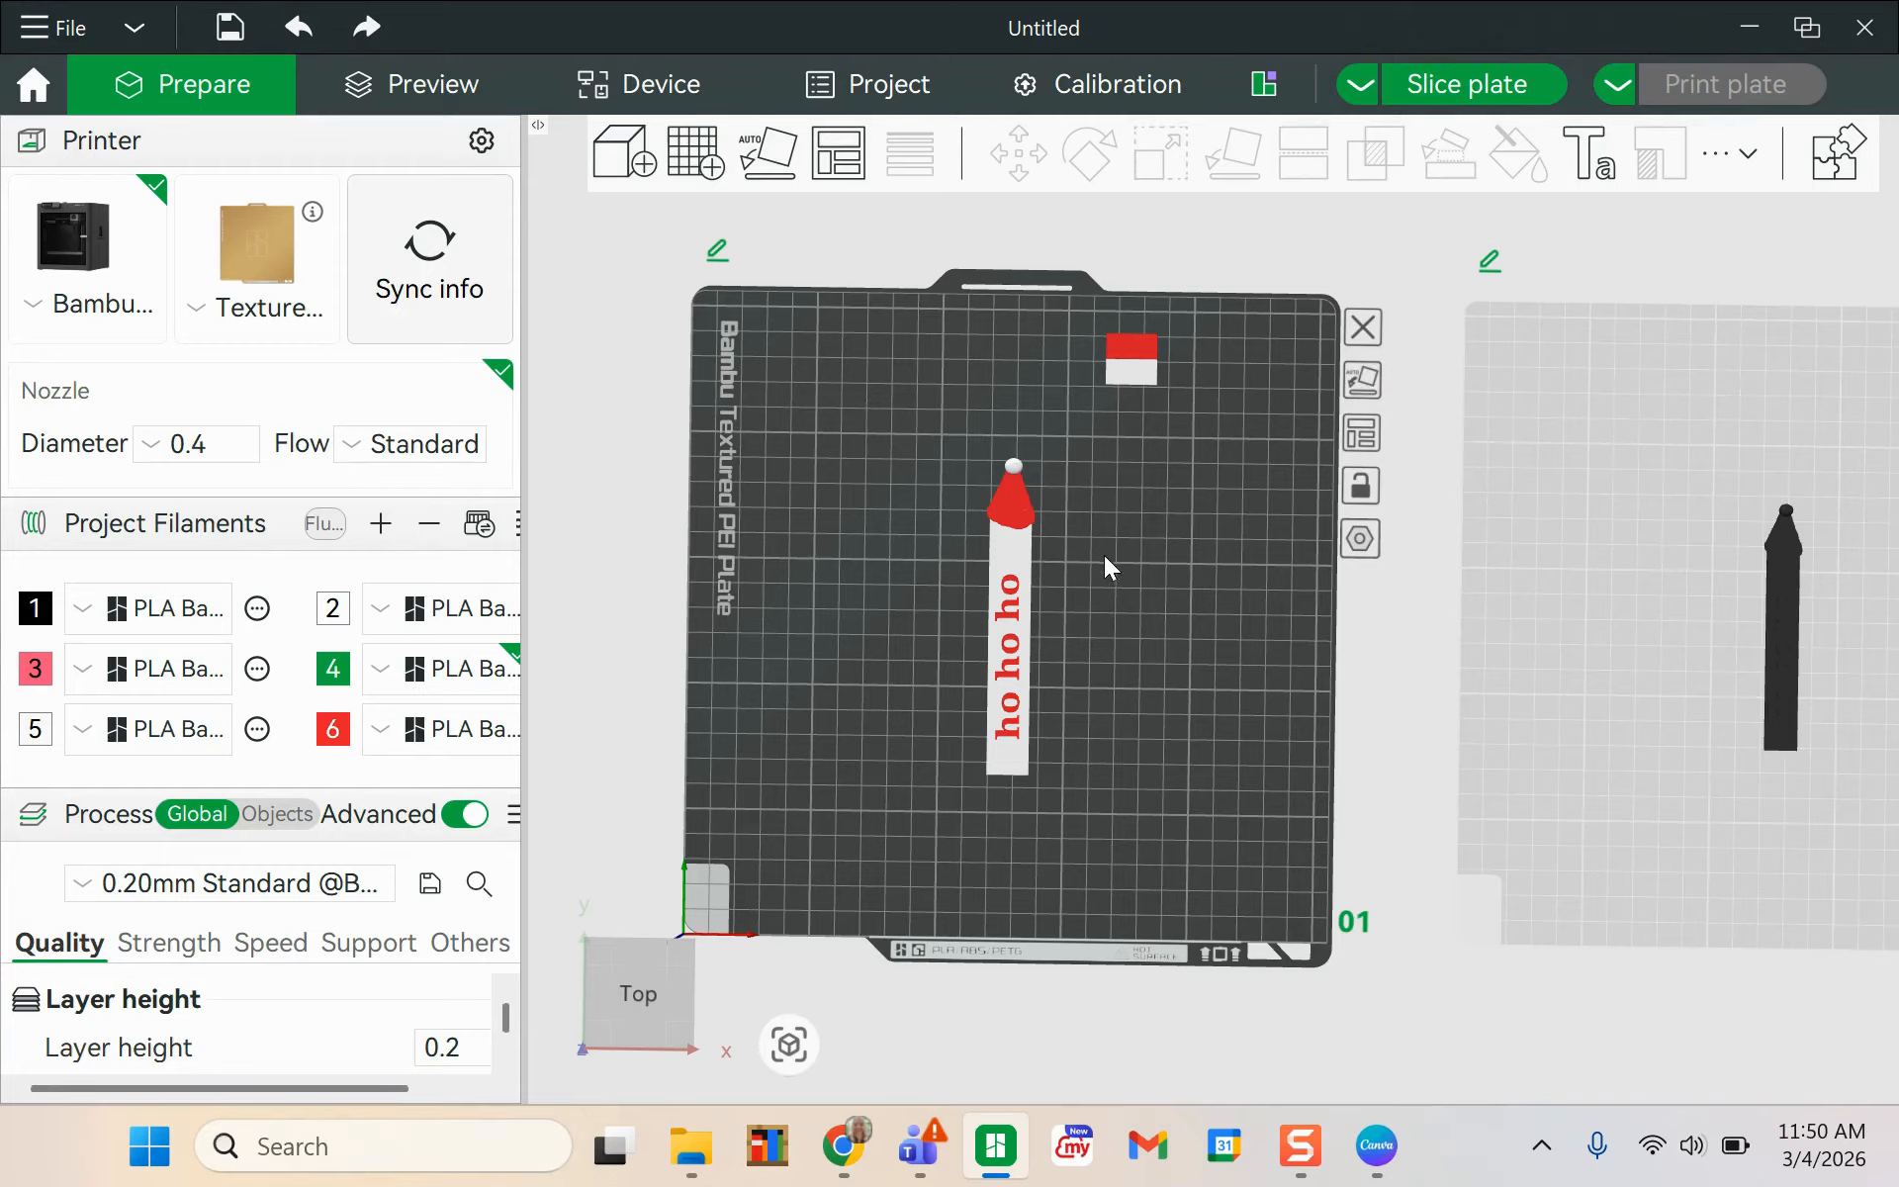
- Move the bookmark to the plate's upper-left corner and fill the bed with auto-arranged copies of it
click(1017, 599)
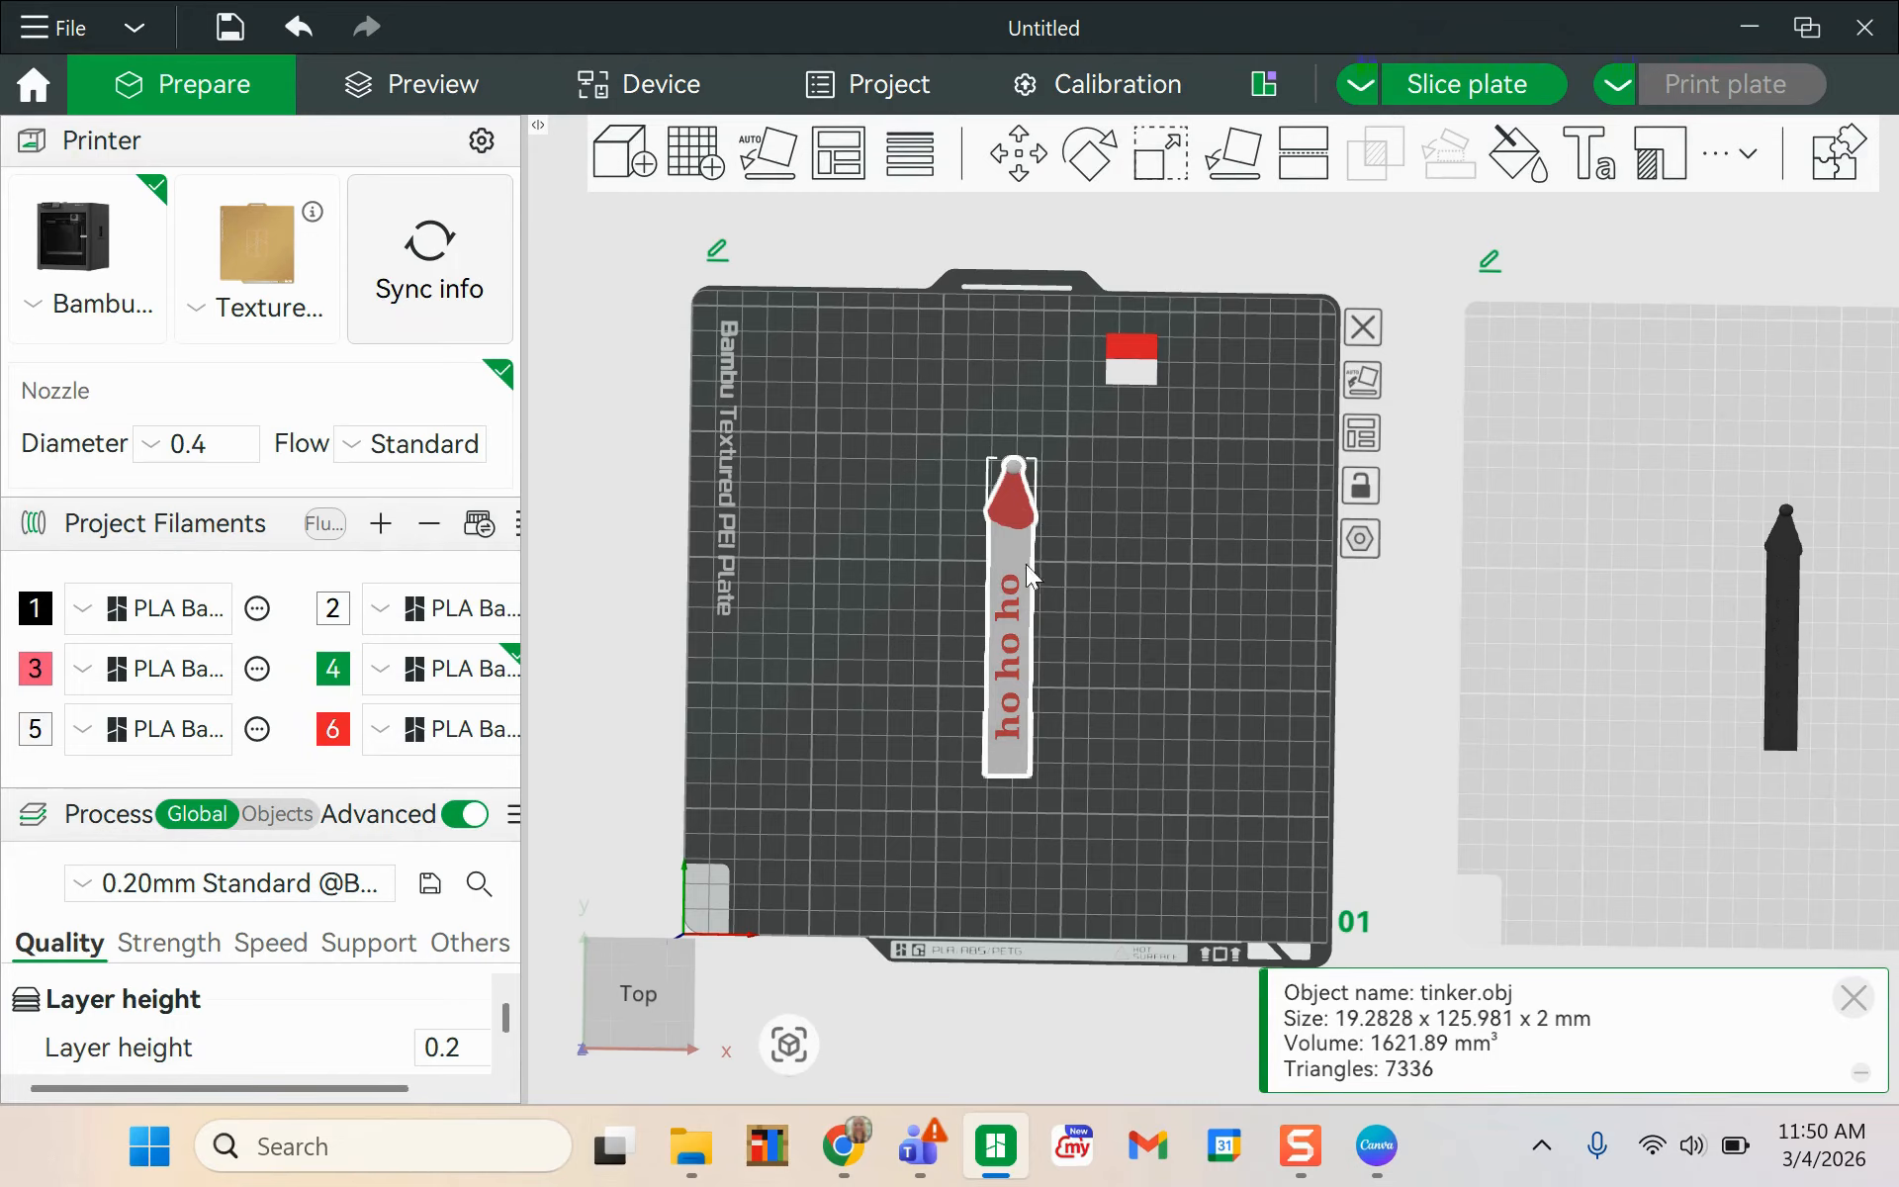
drag(1005, 577, 762, 450)
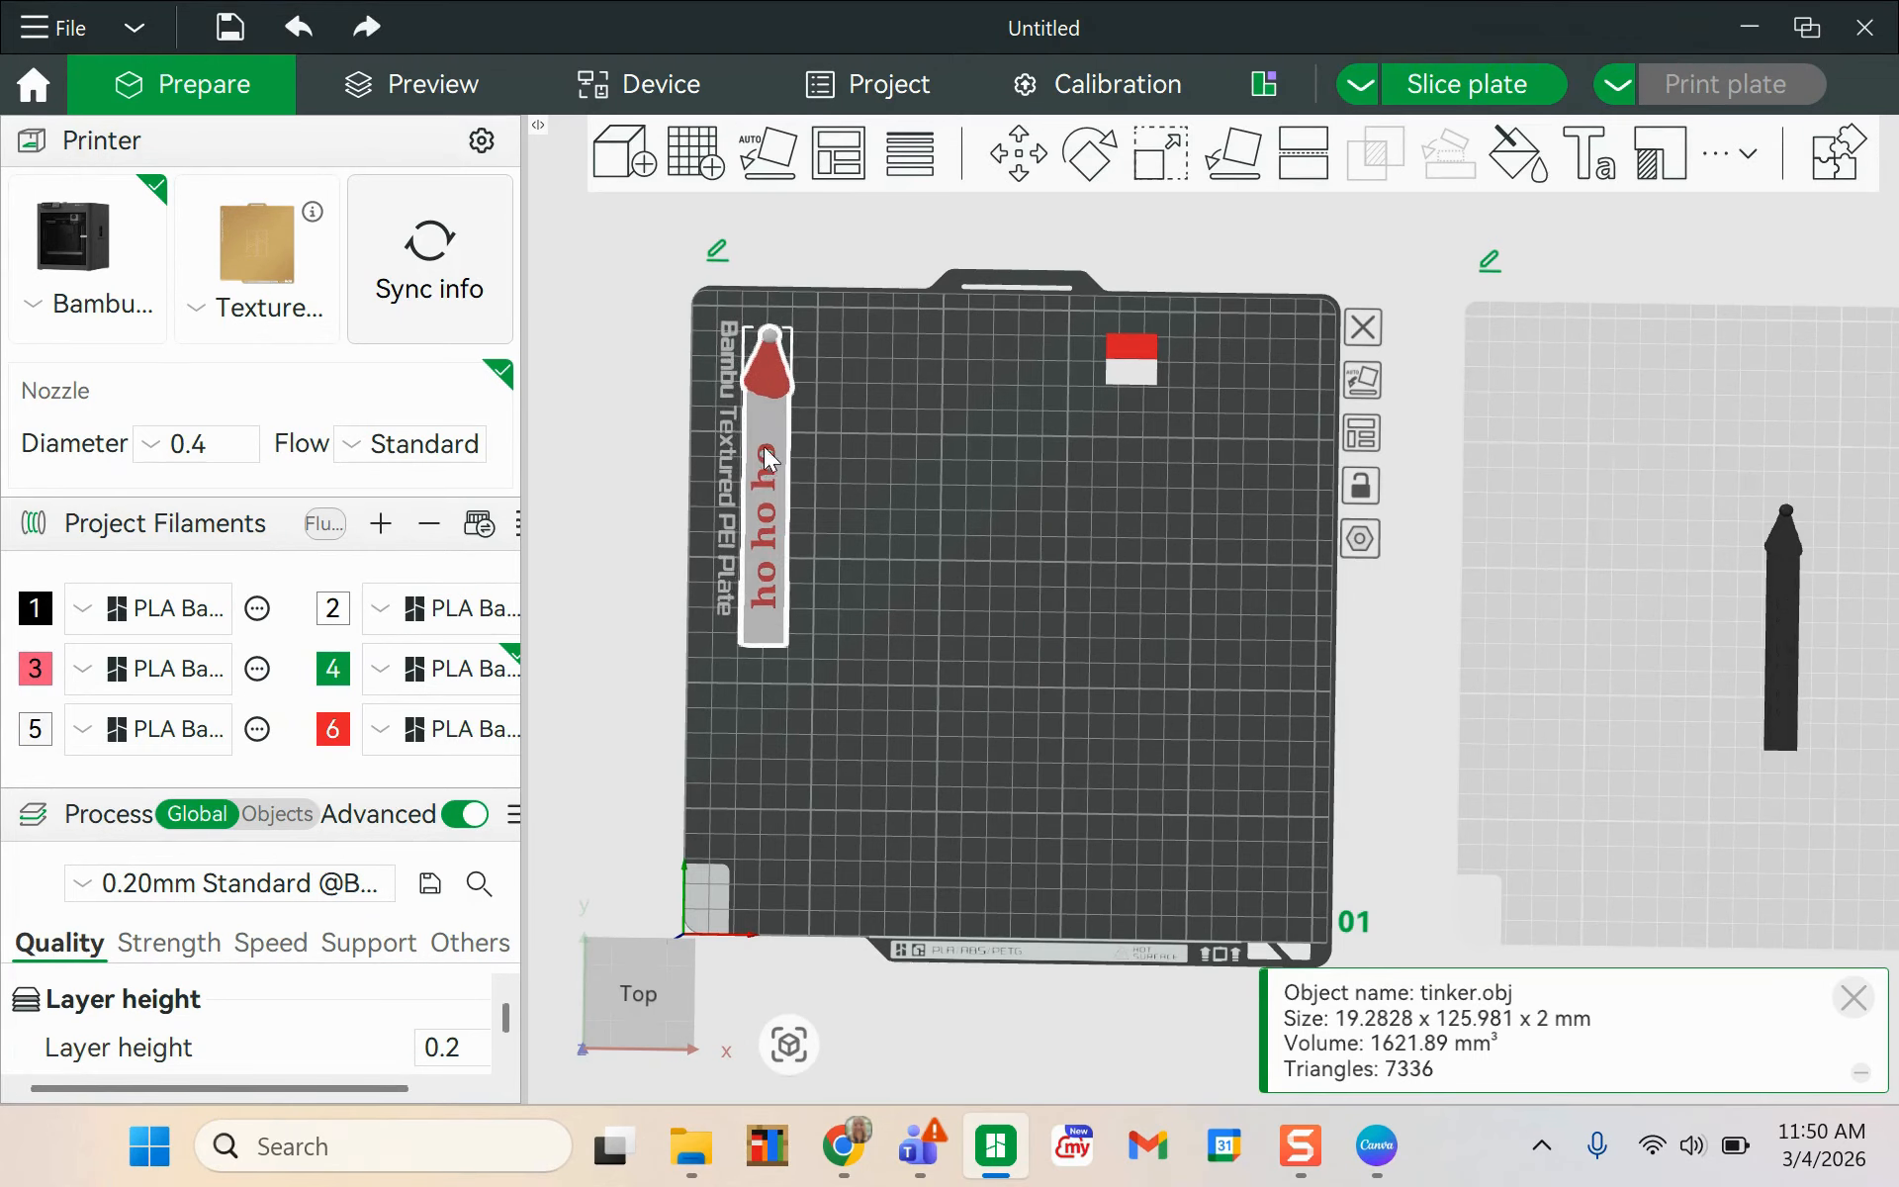
right_click(763, 427)
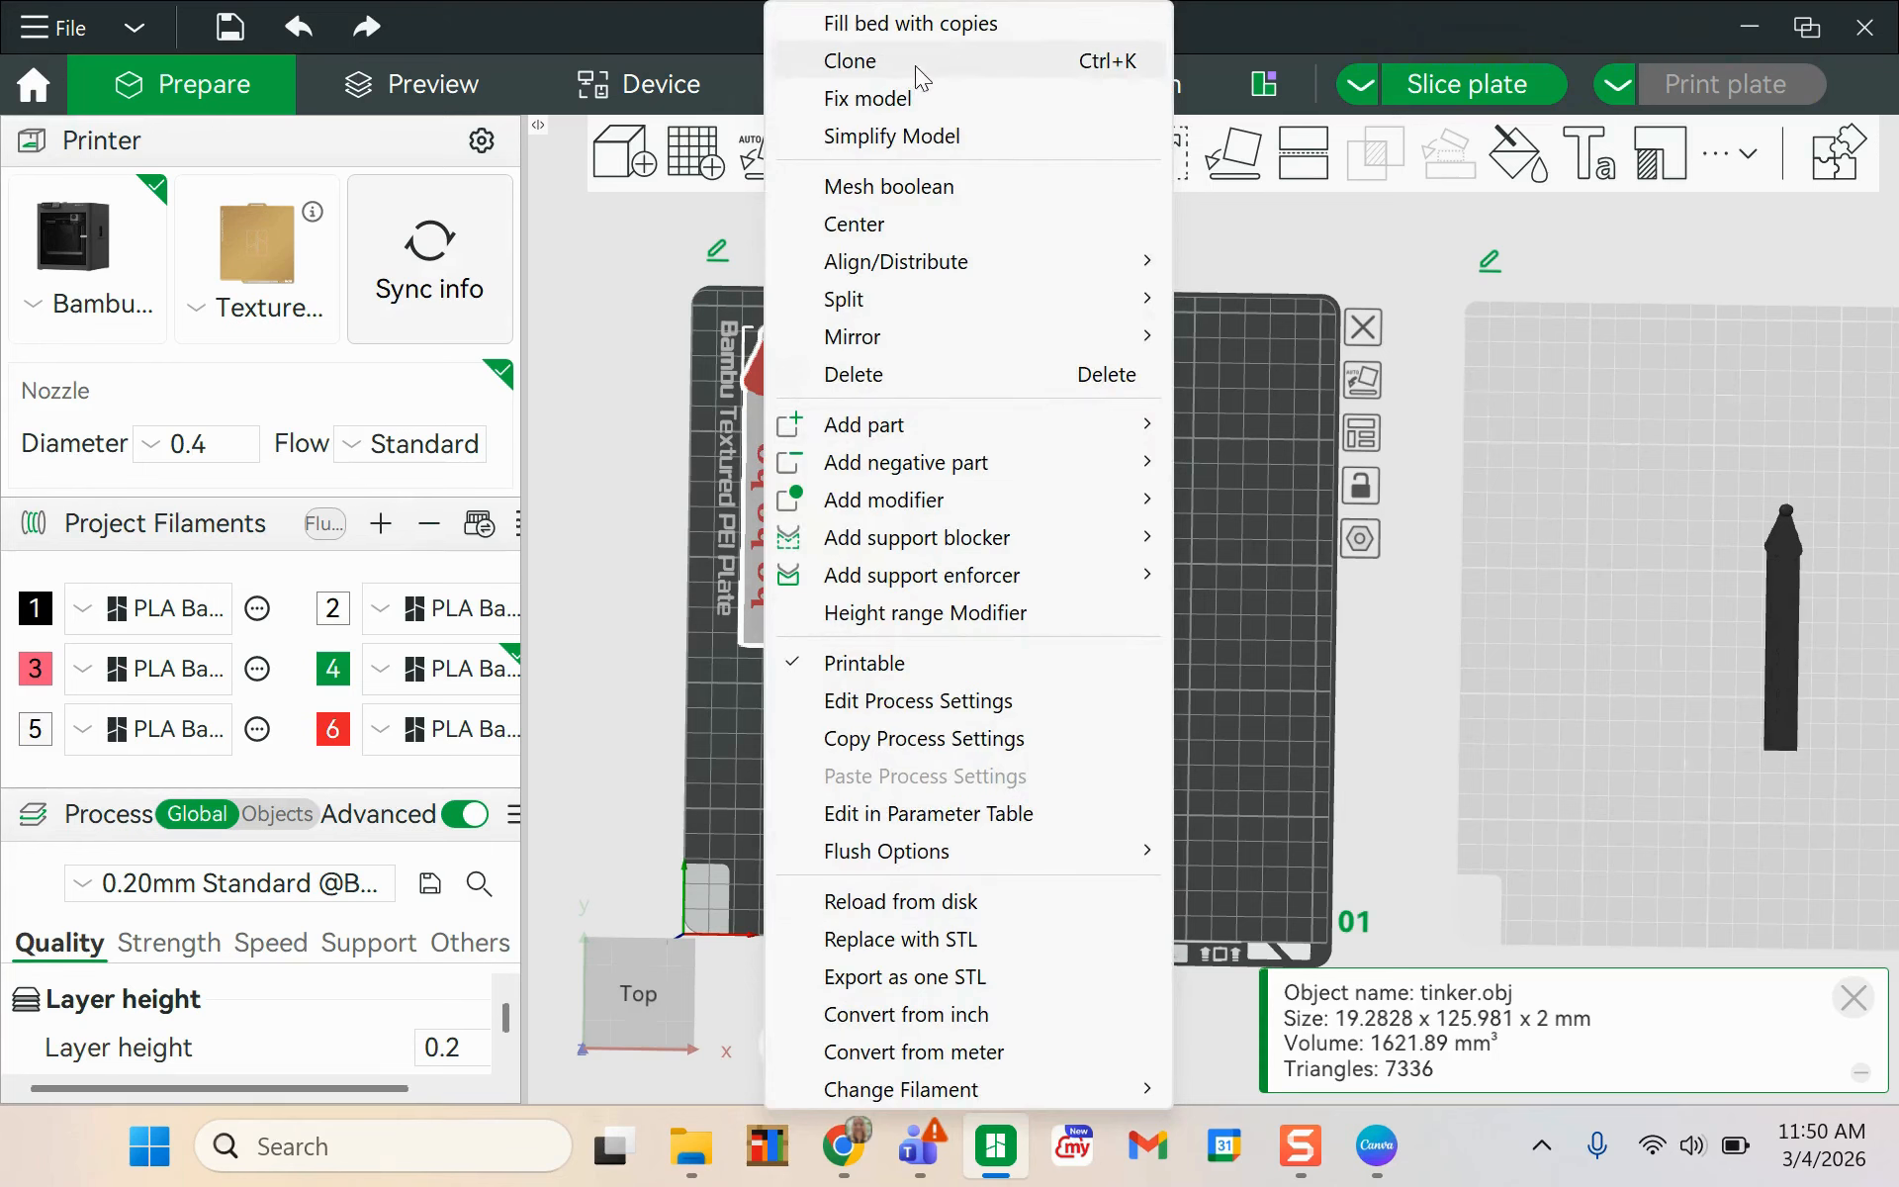
click(999, 24)
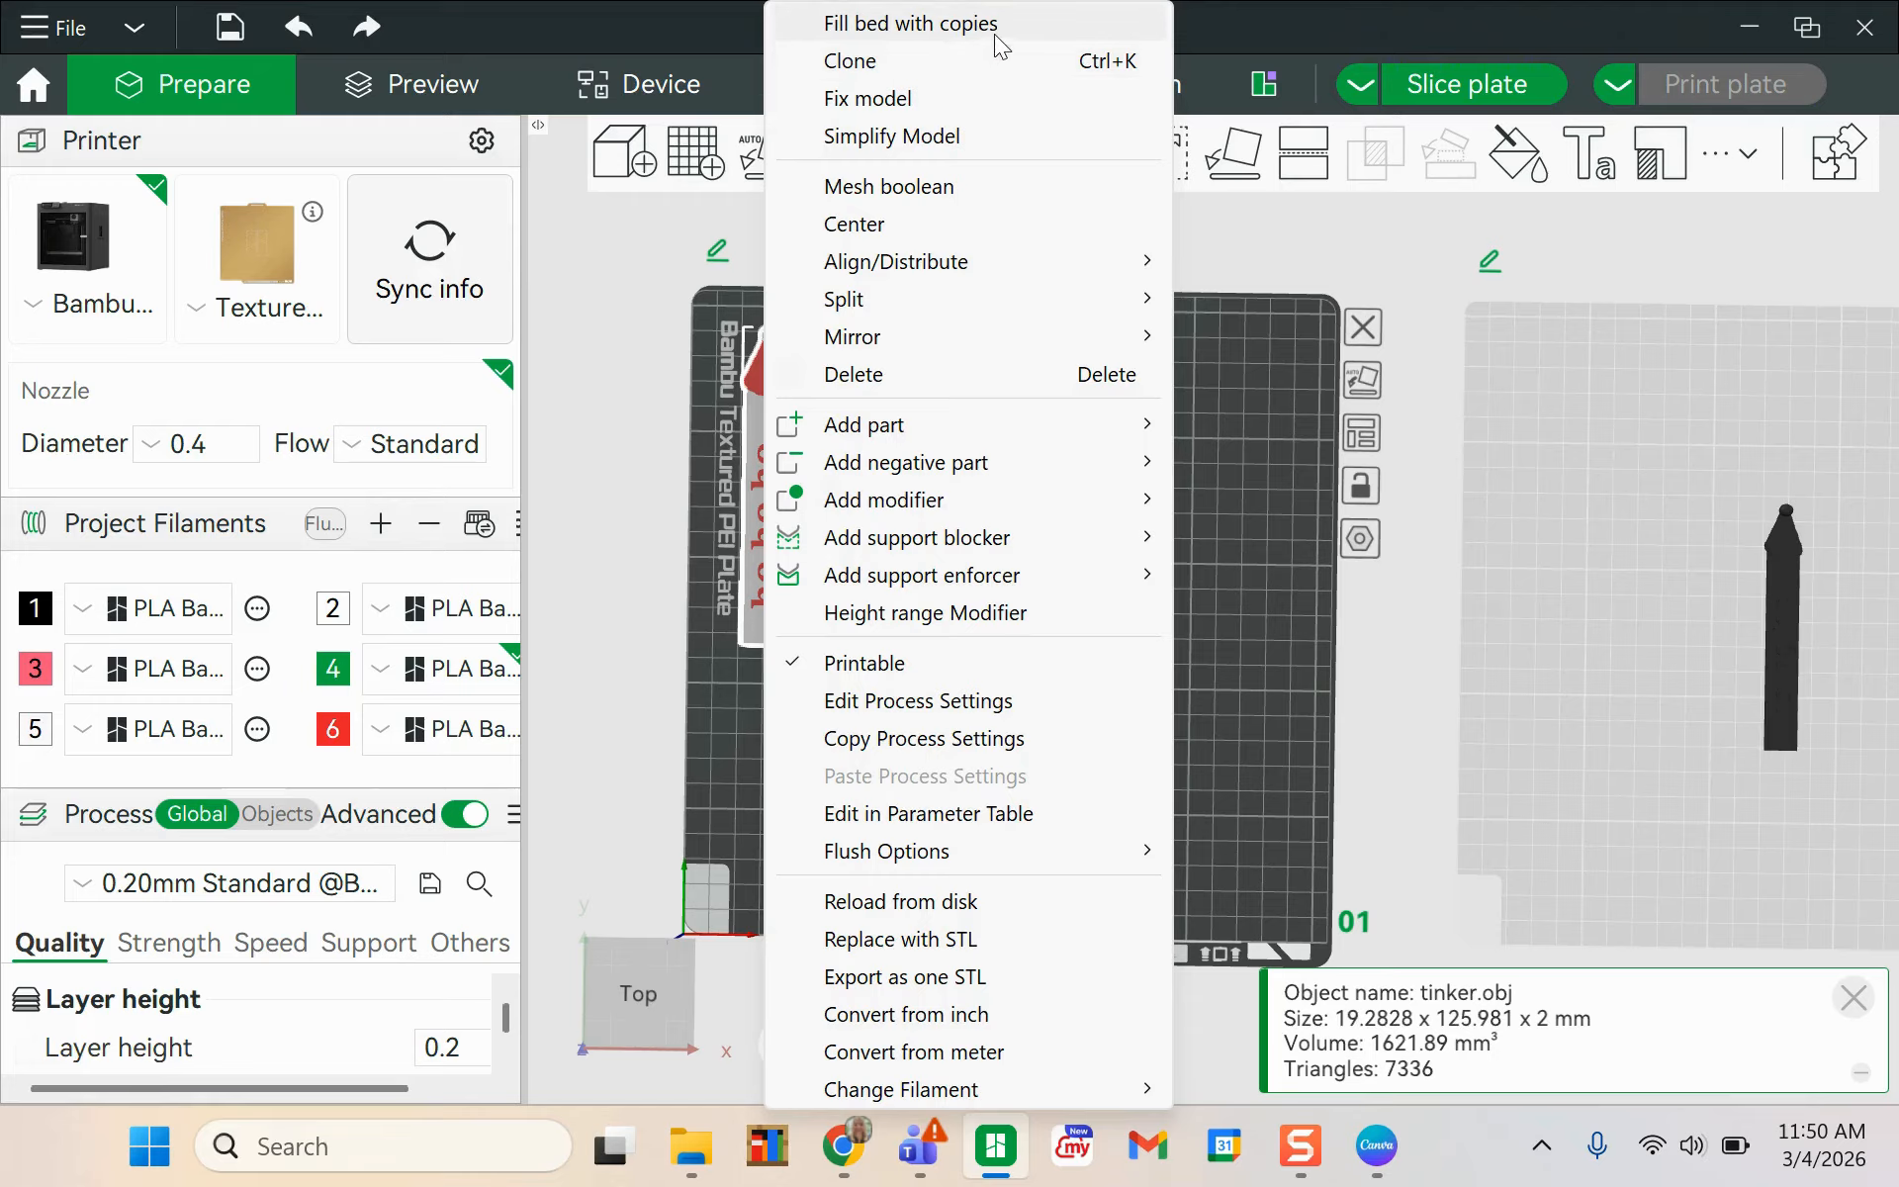
click(999, 24)
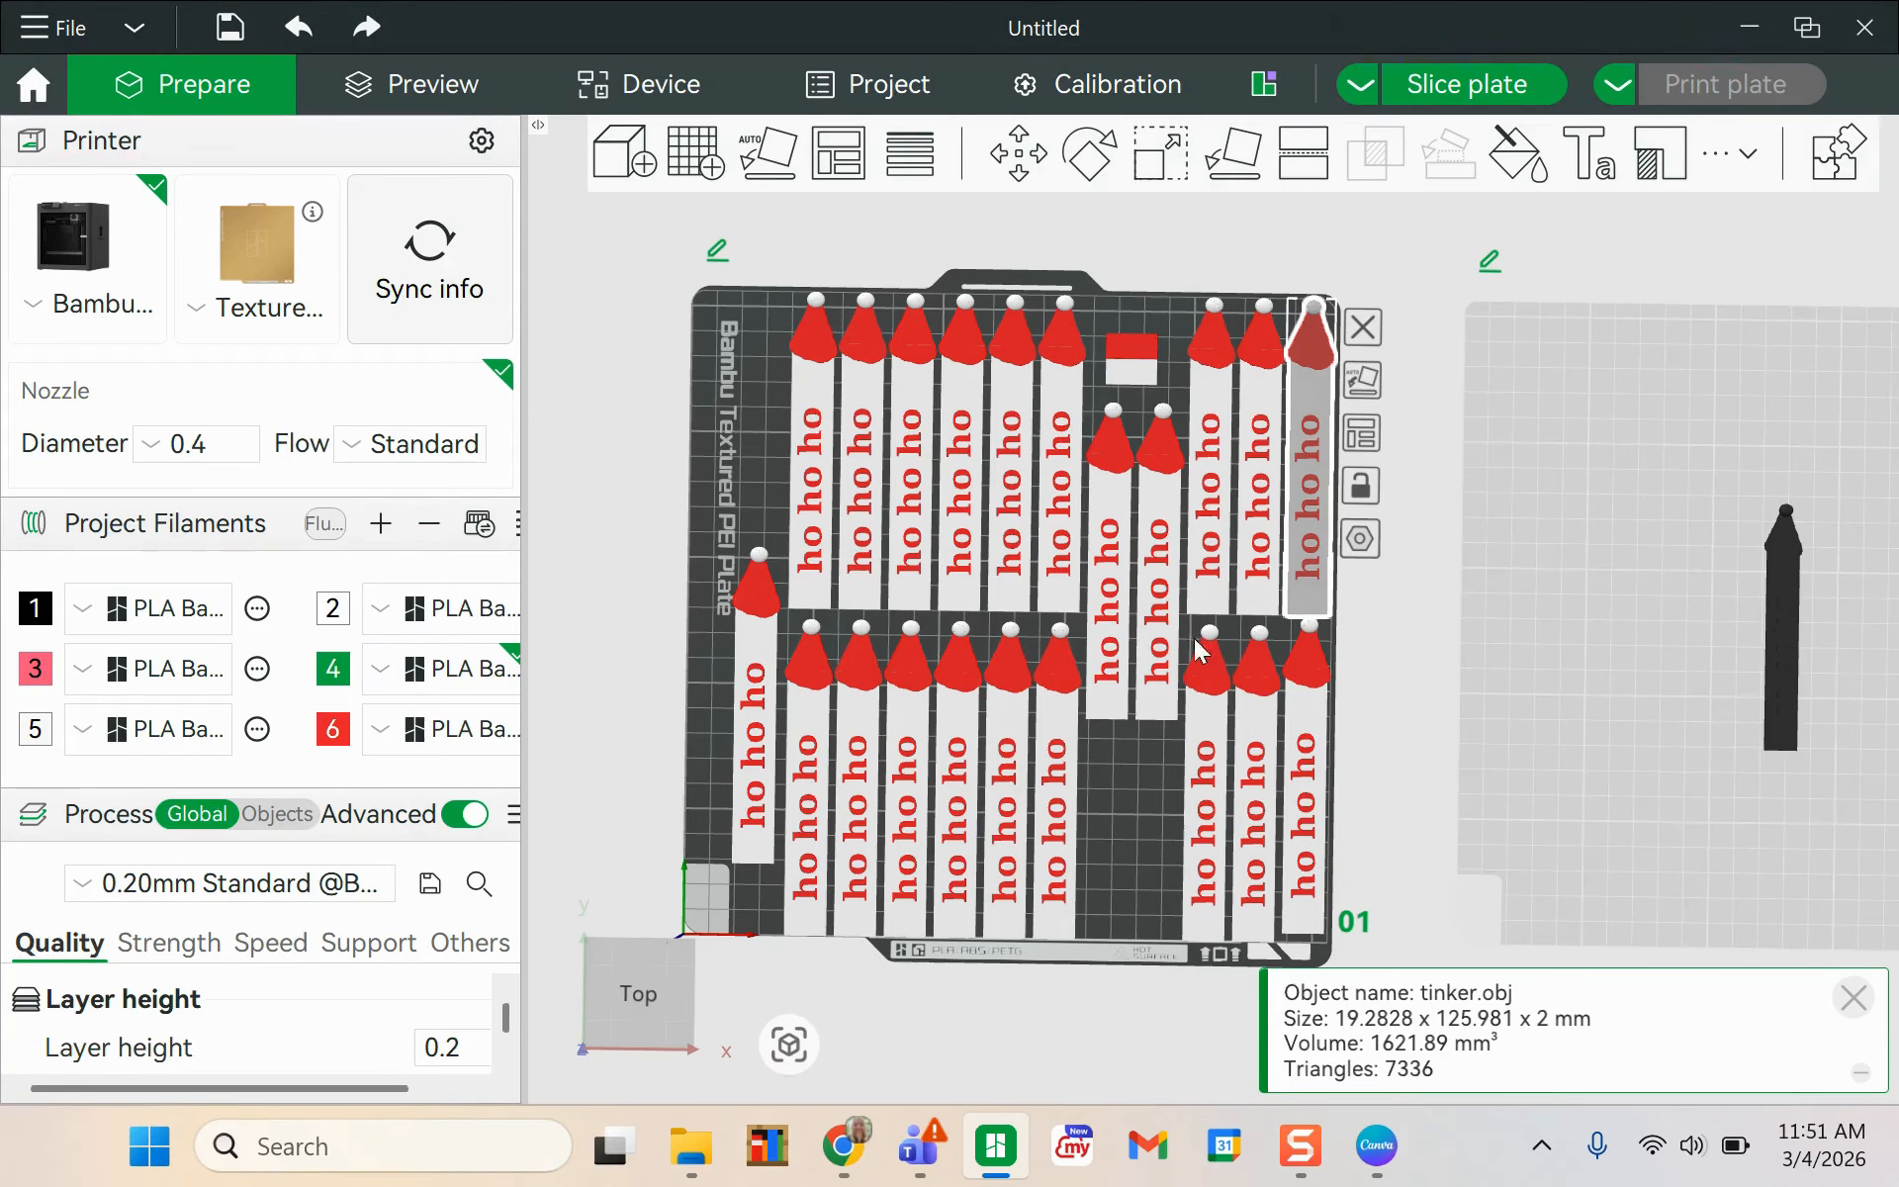
click(1363, 437)
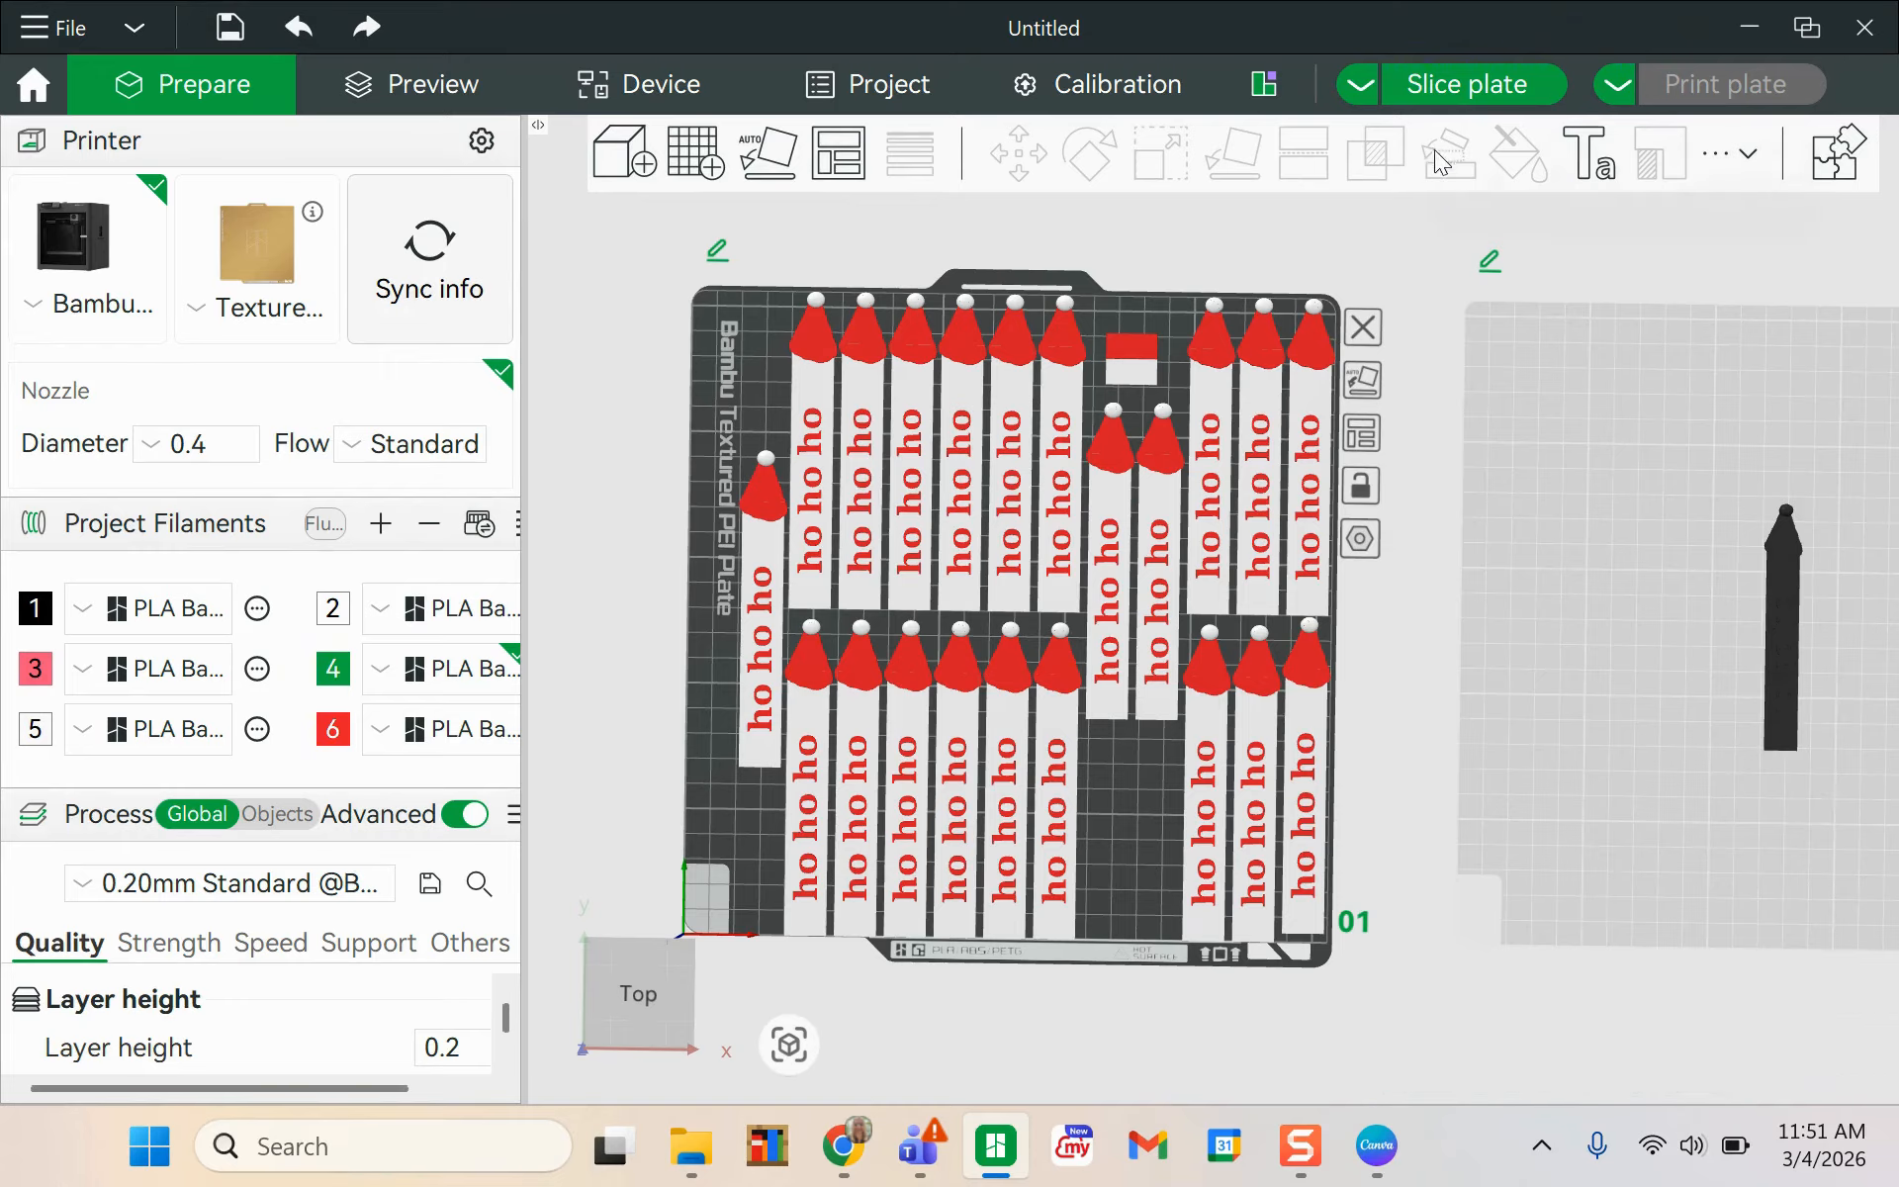
- Slice the plate and set up its print job on the P1S Left printer
click(1445, 87)
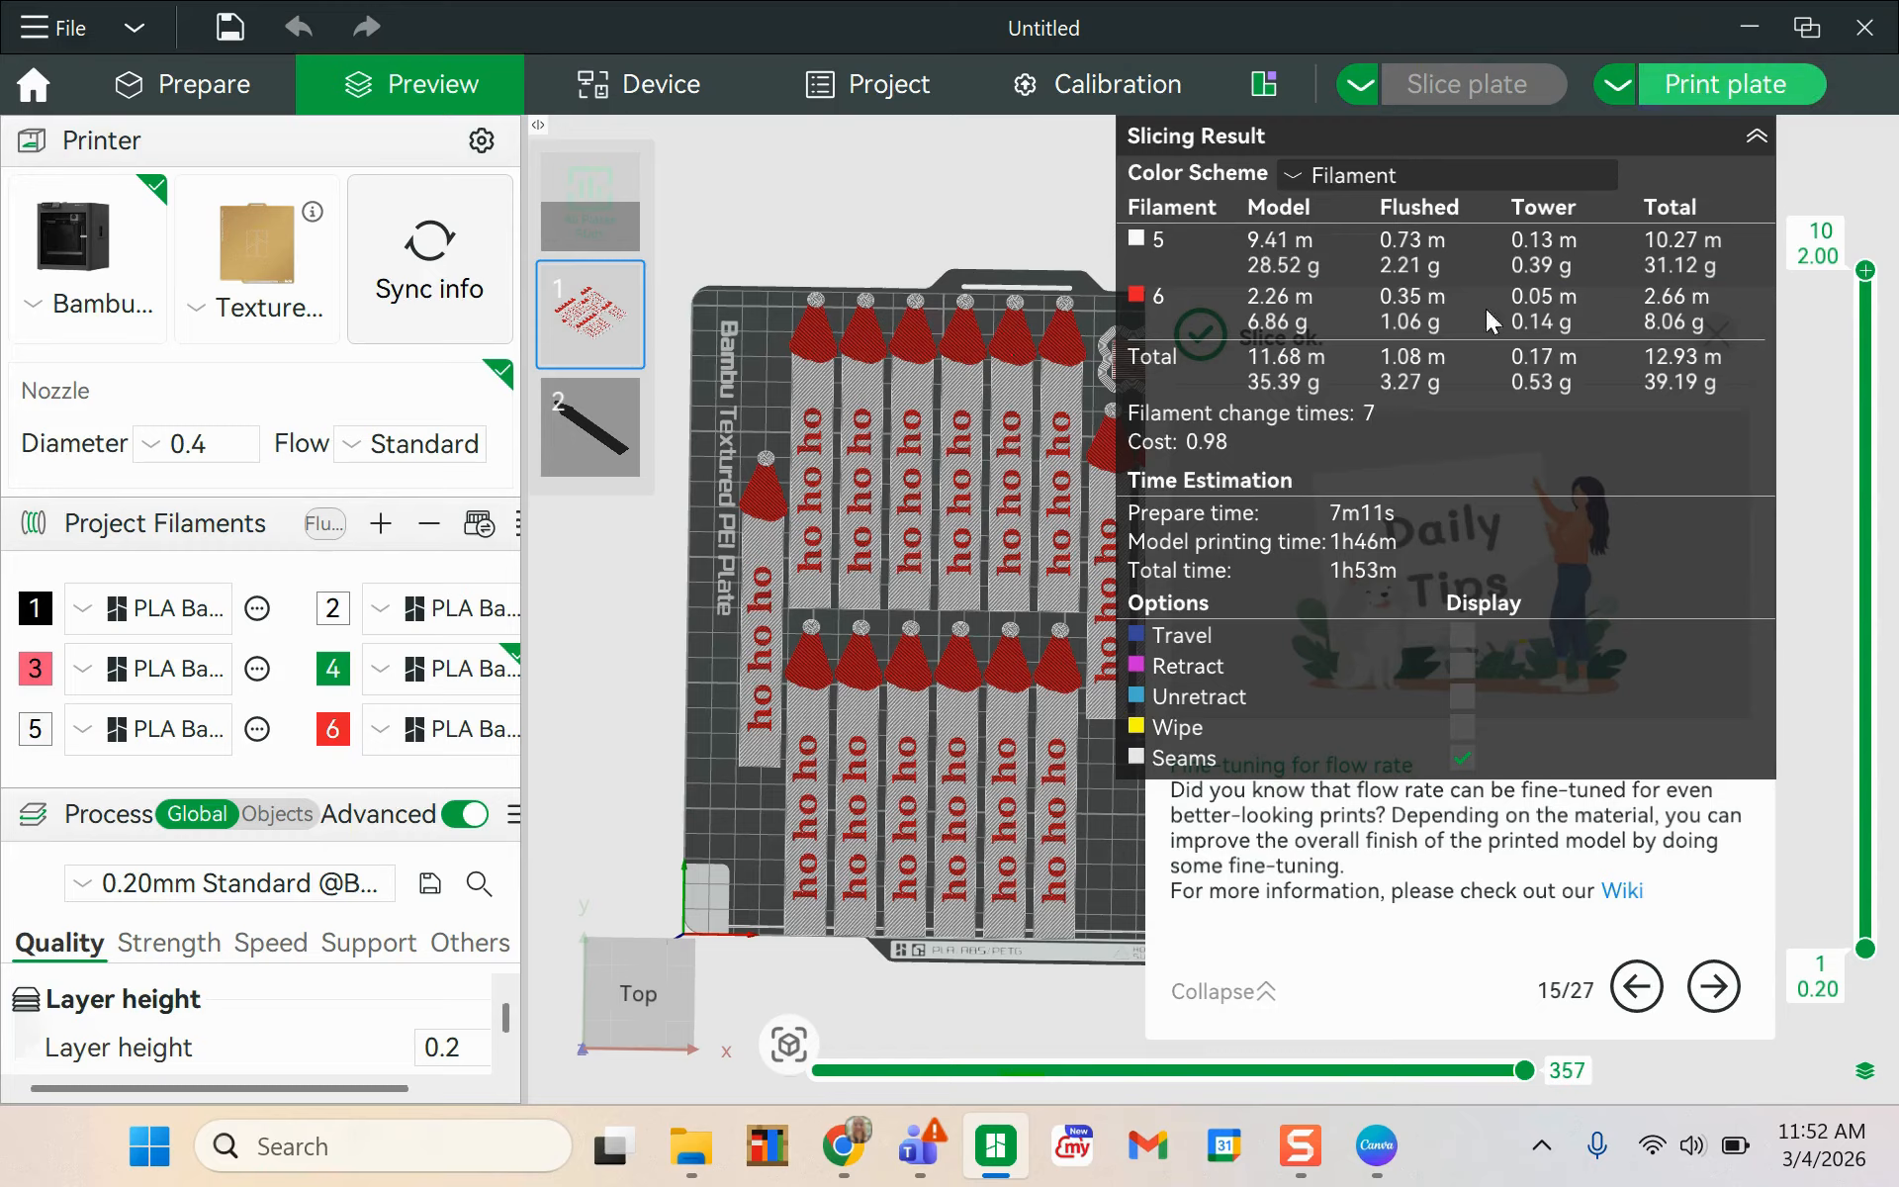
click(1701, 87)
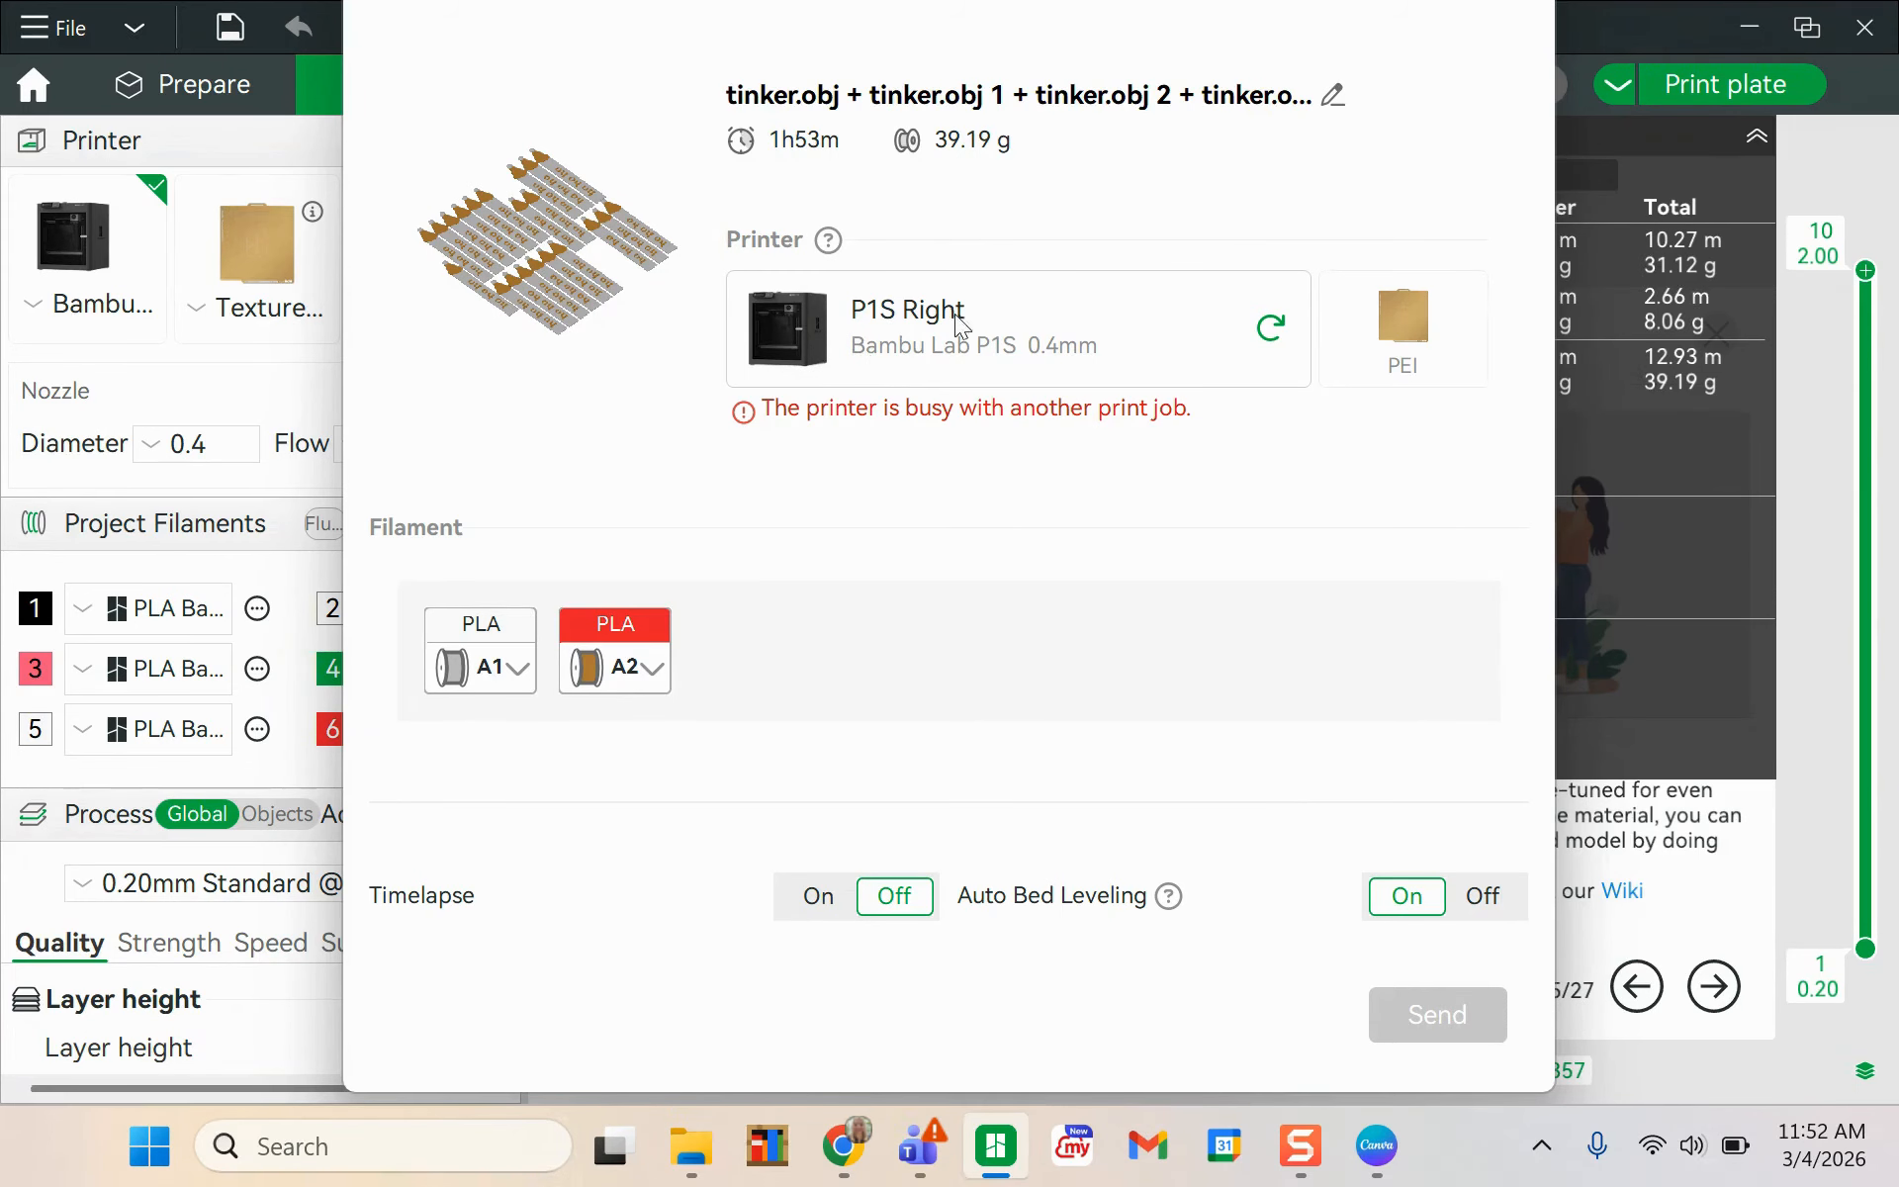
click(904, 318)
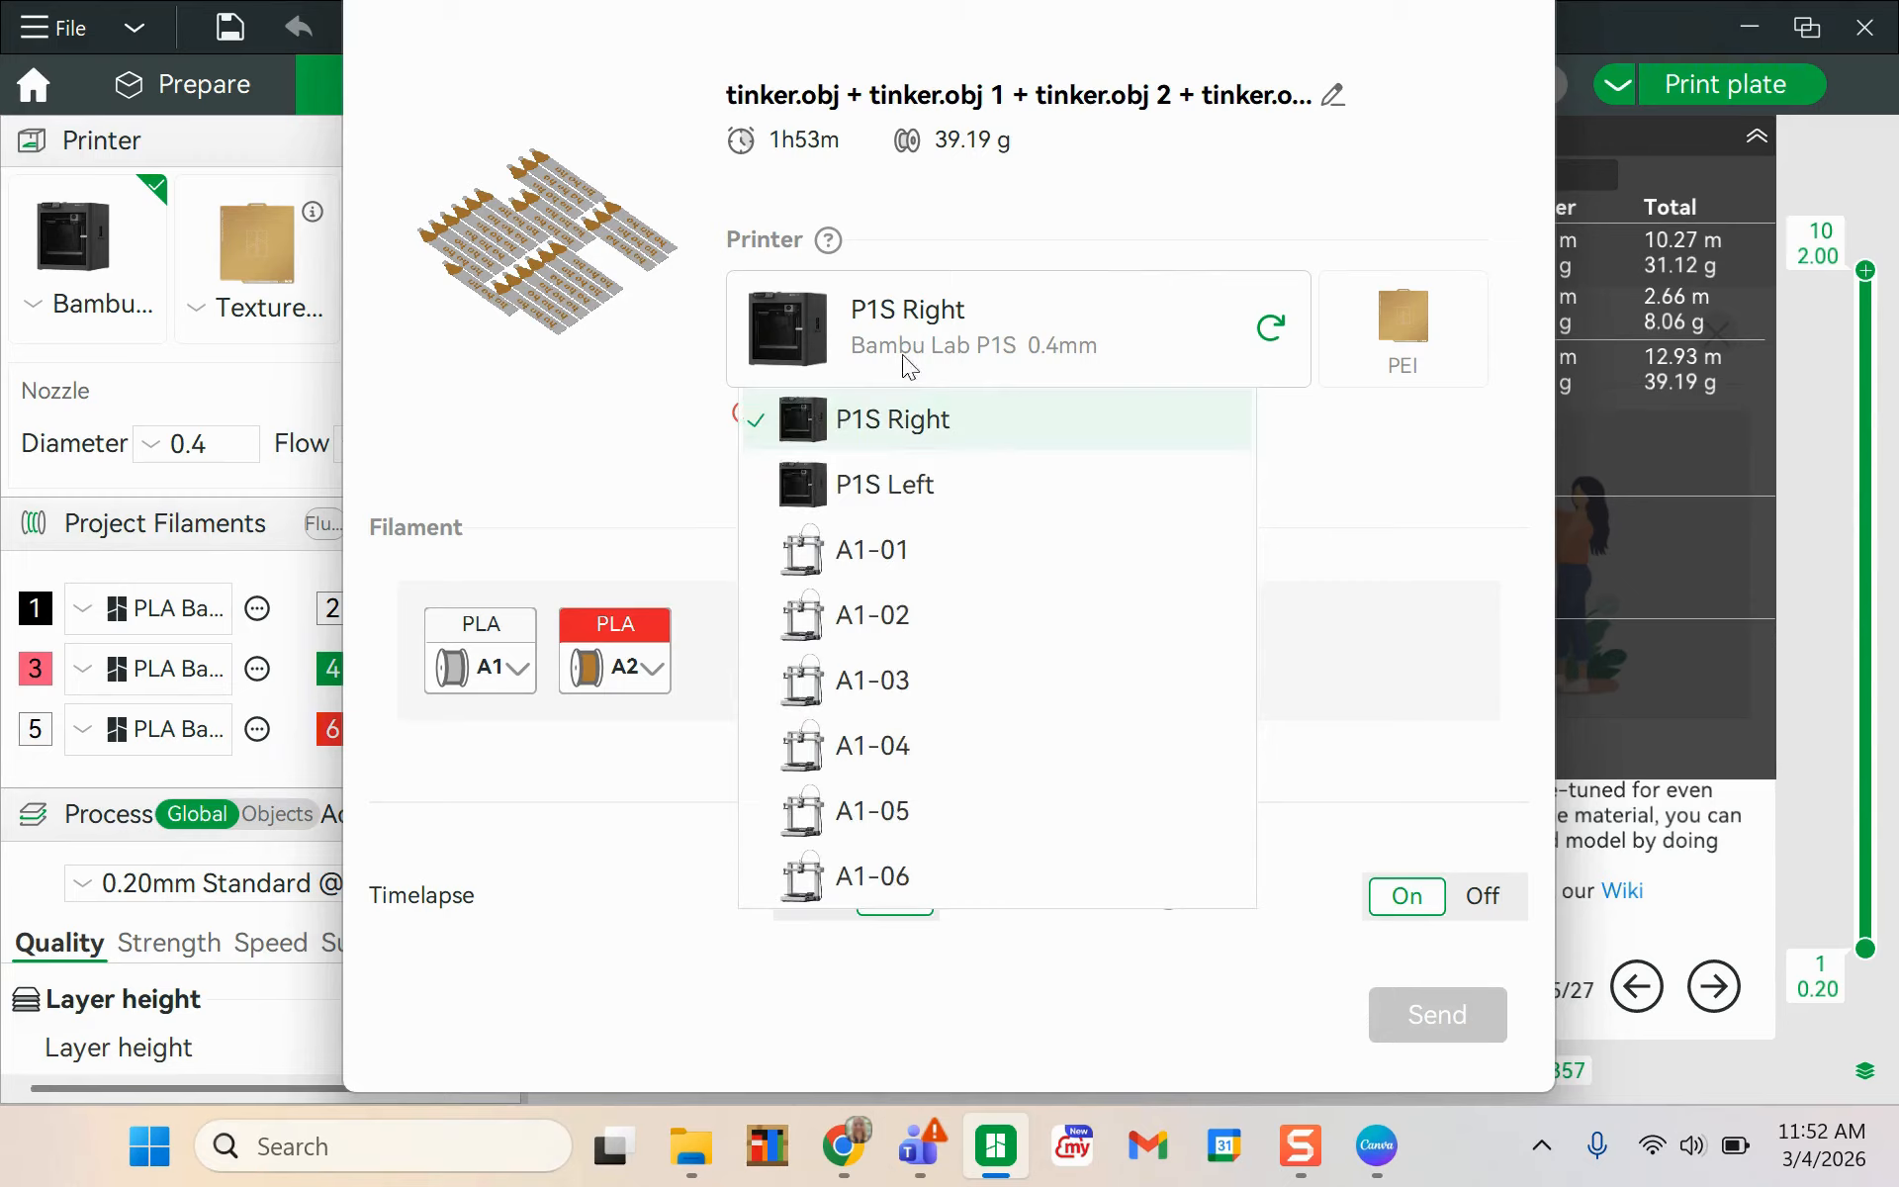
click(905, 484)
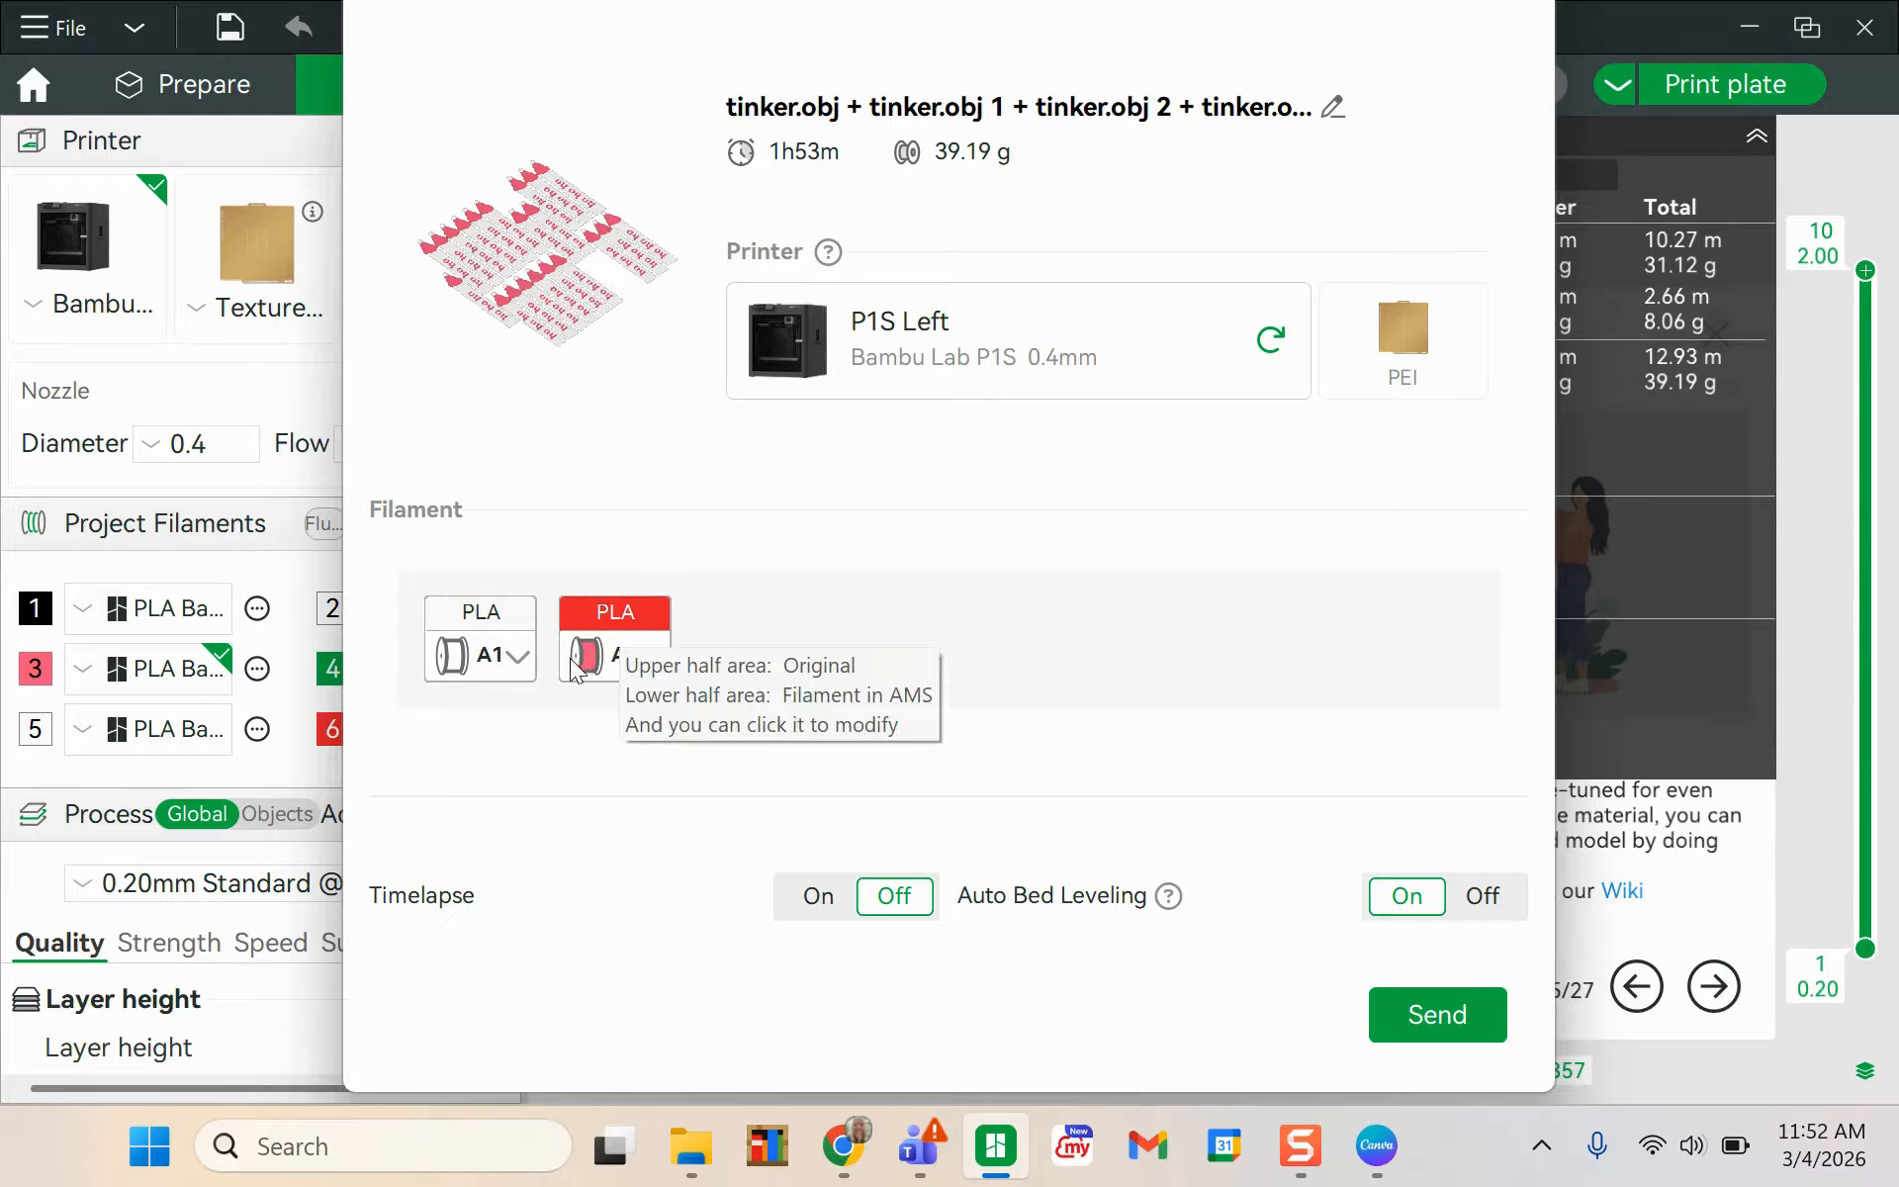
- Map the print job's red PLA to AMS slot A2 and back to slot A4
click(606, 665)
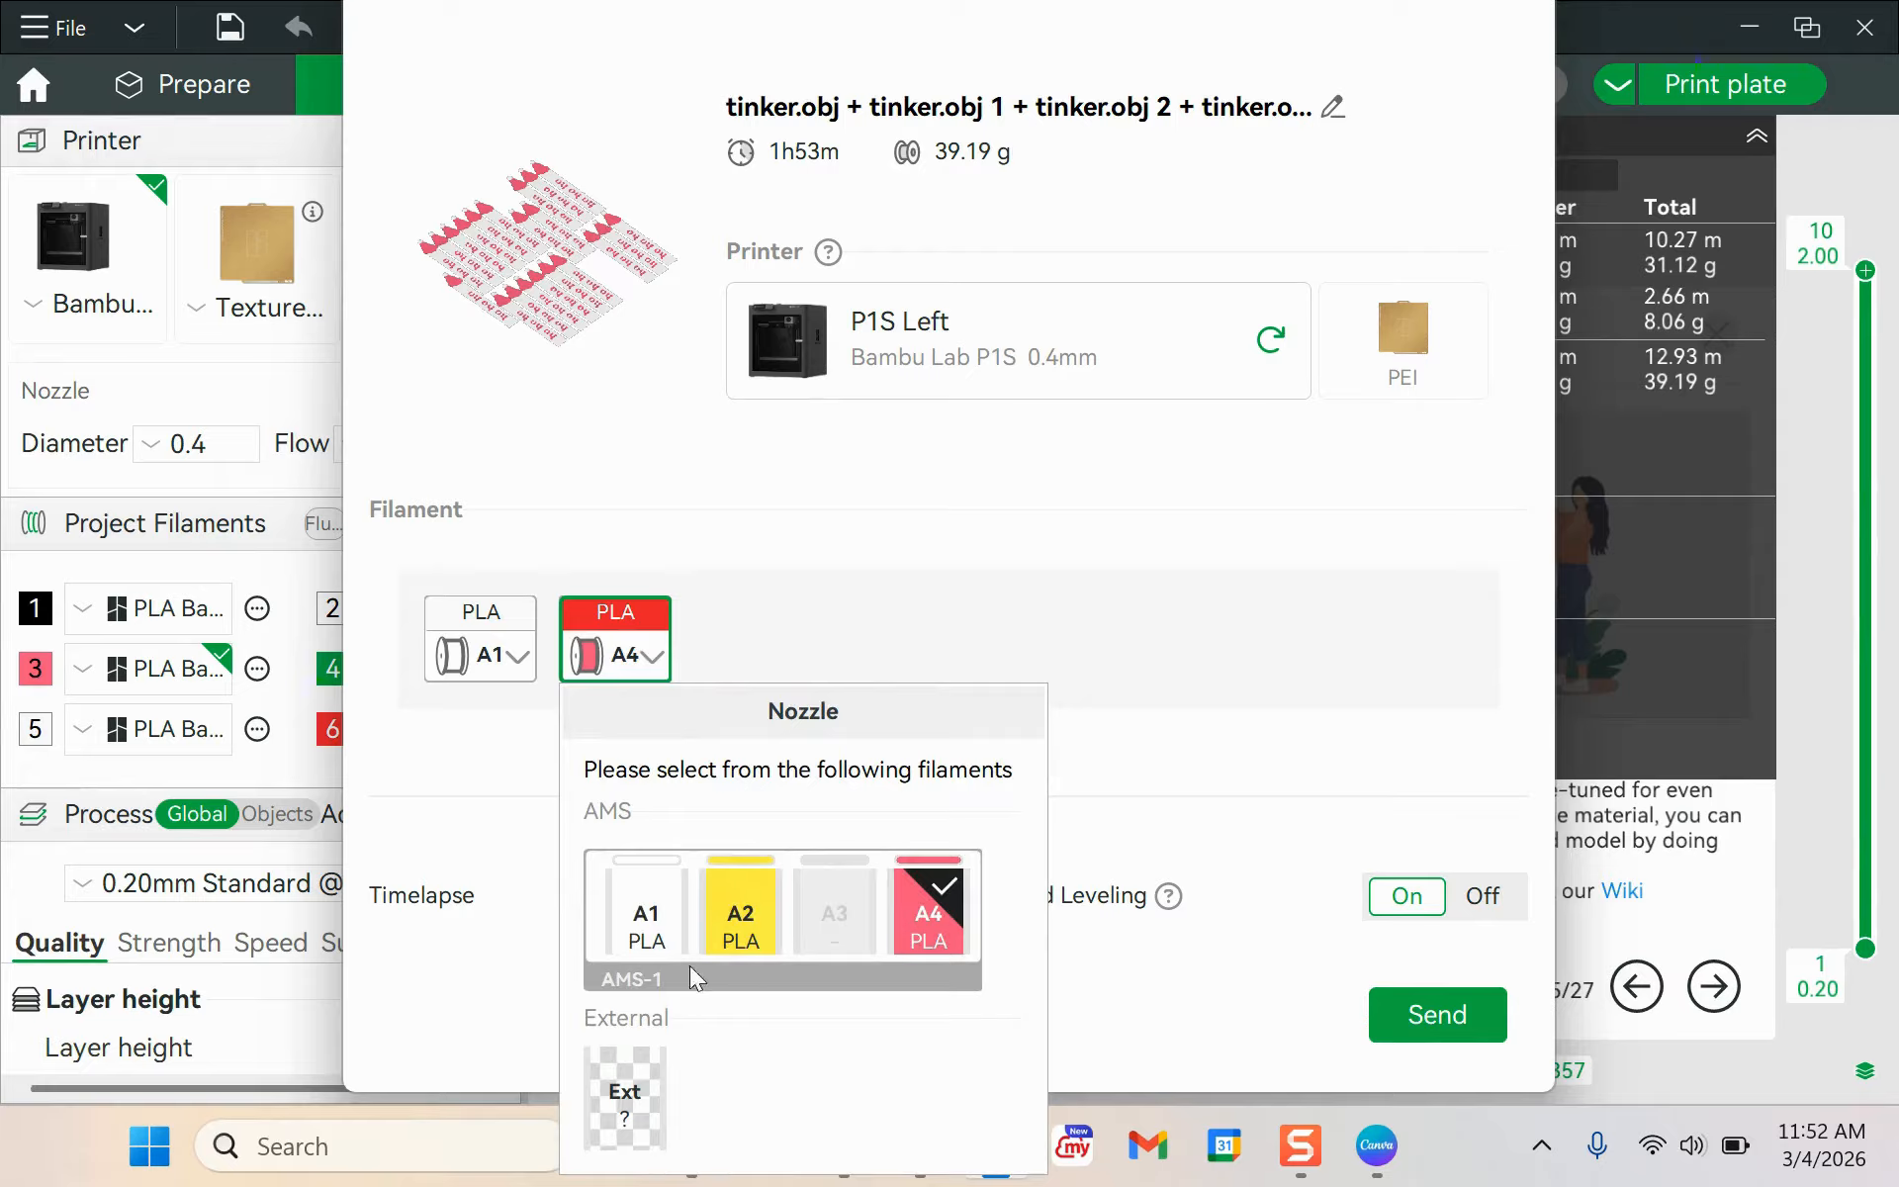
click(742, 918)
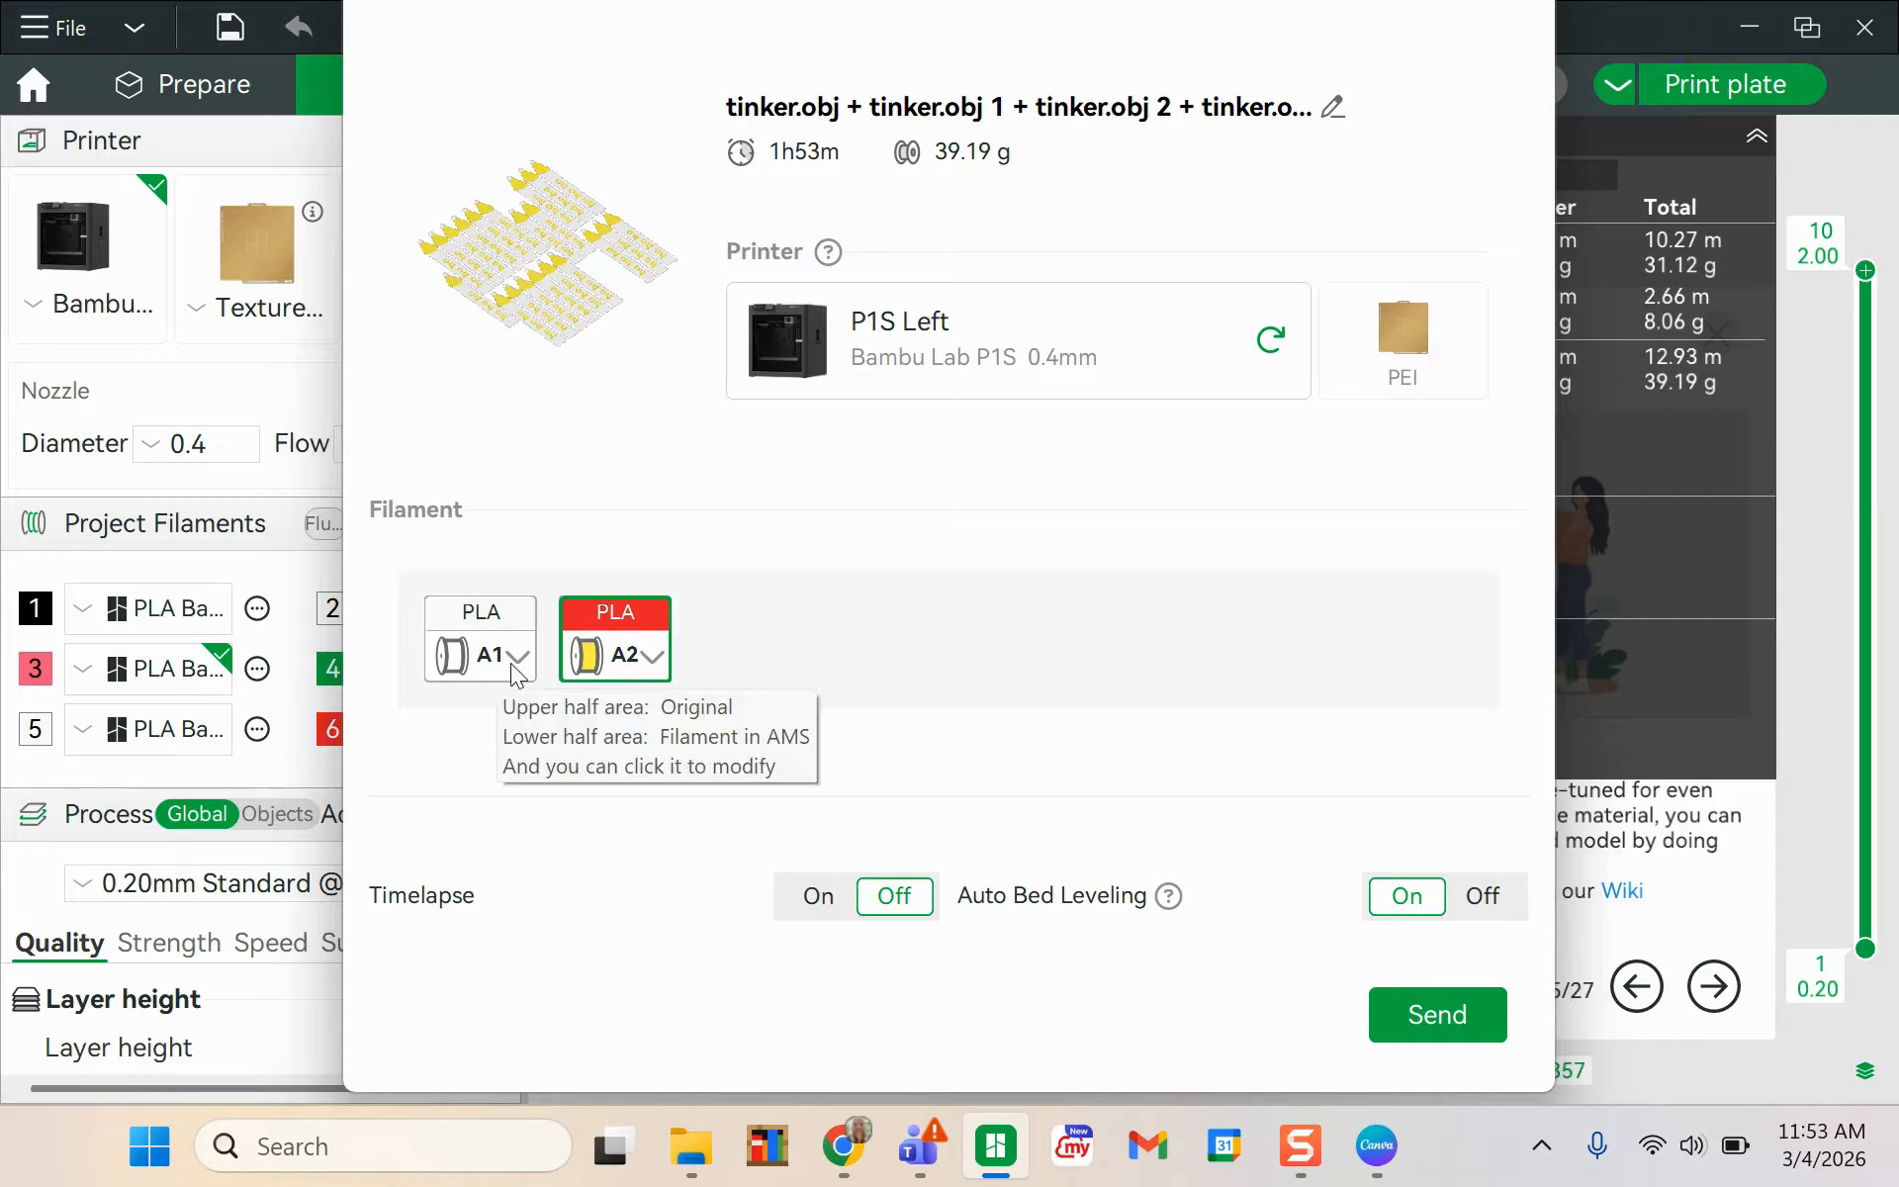
click(631, 661)
click(935, 915)
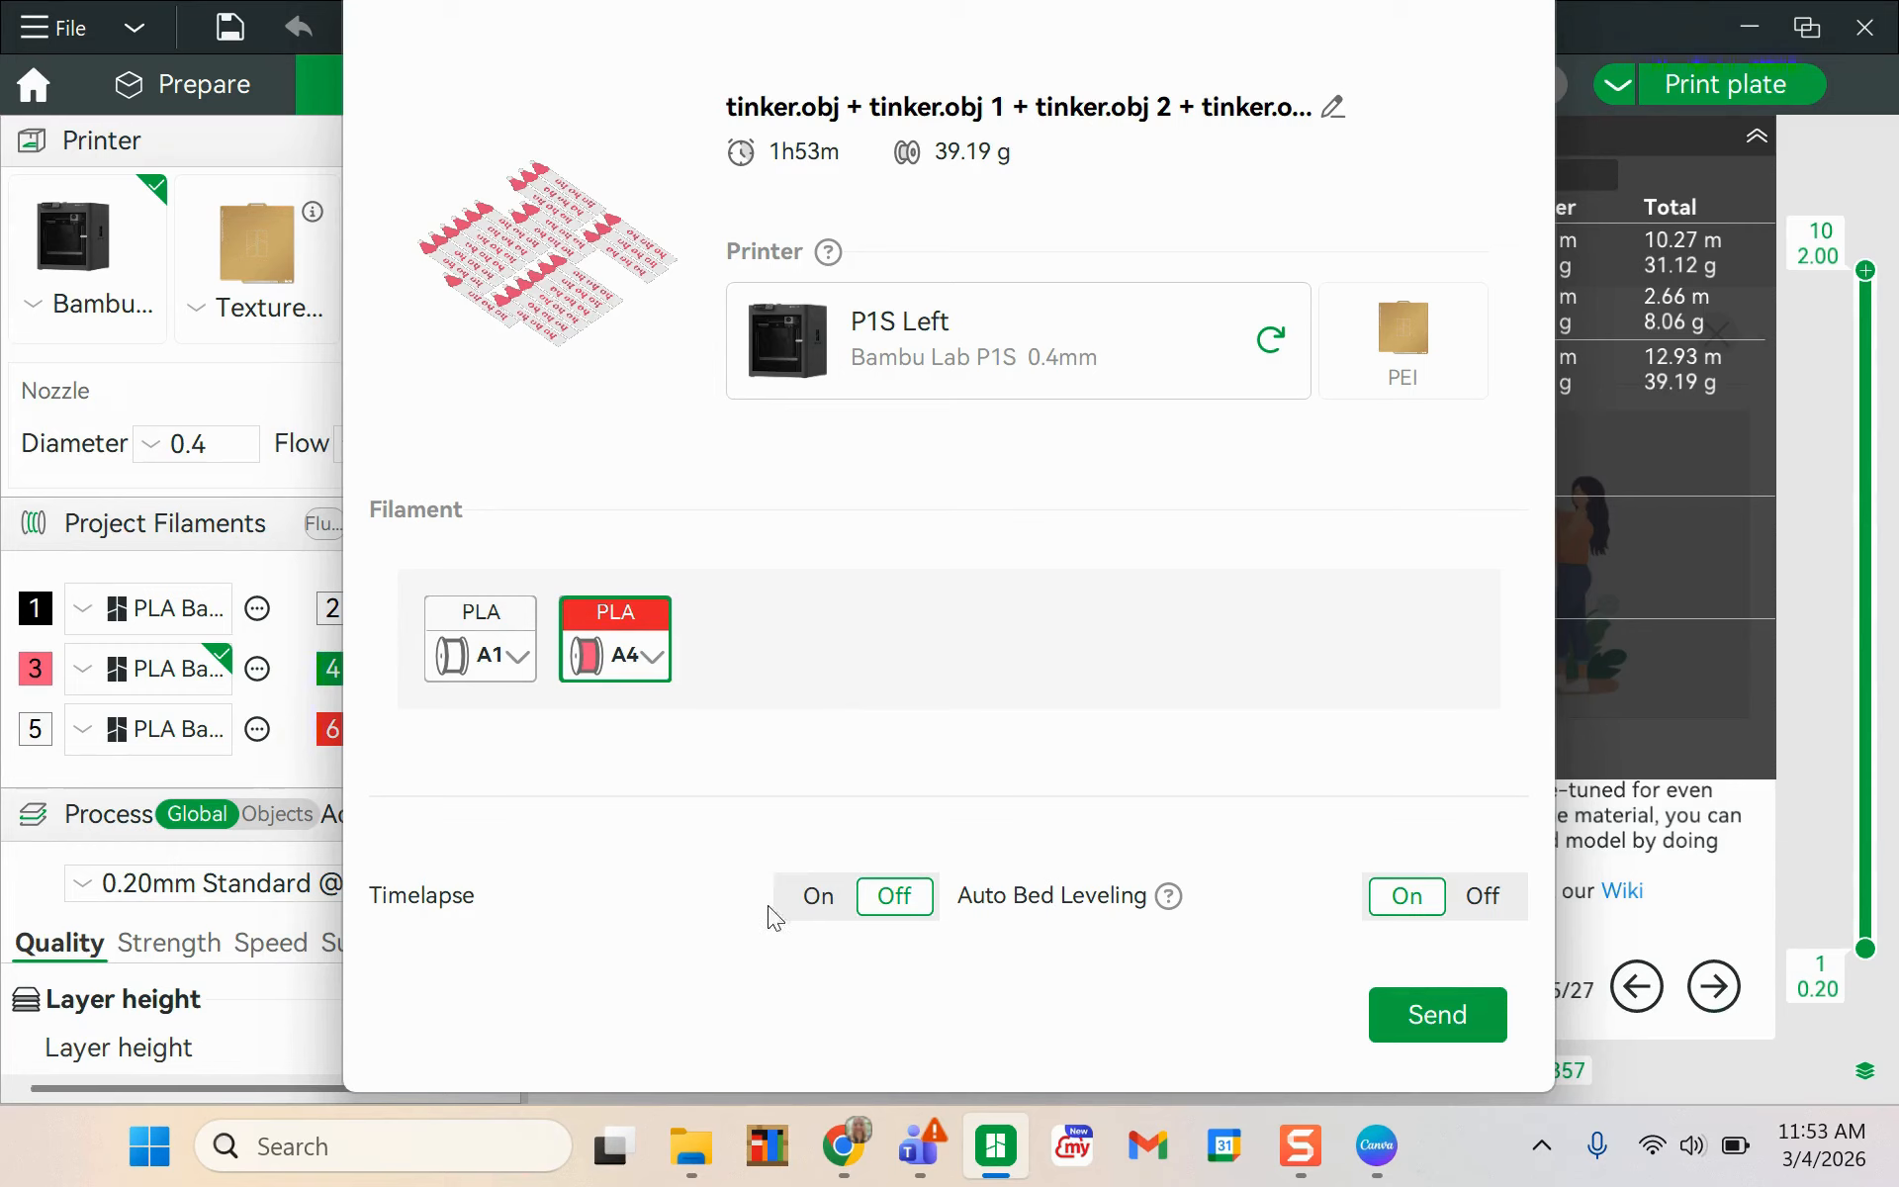
- Turn on Timelapse for the print job and close the print dialog without sending it
click(819, 904)
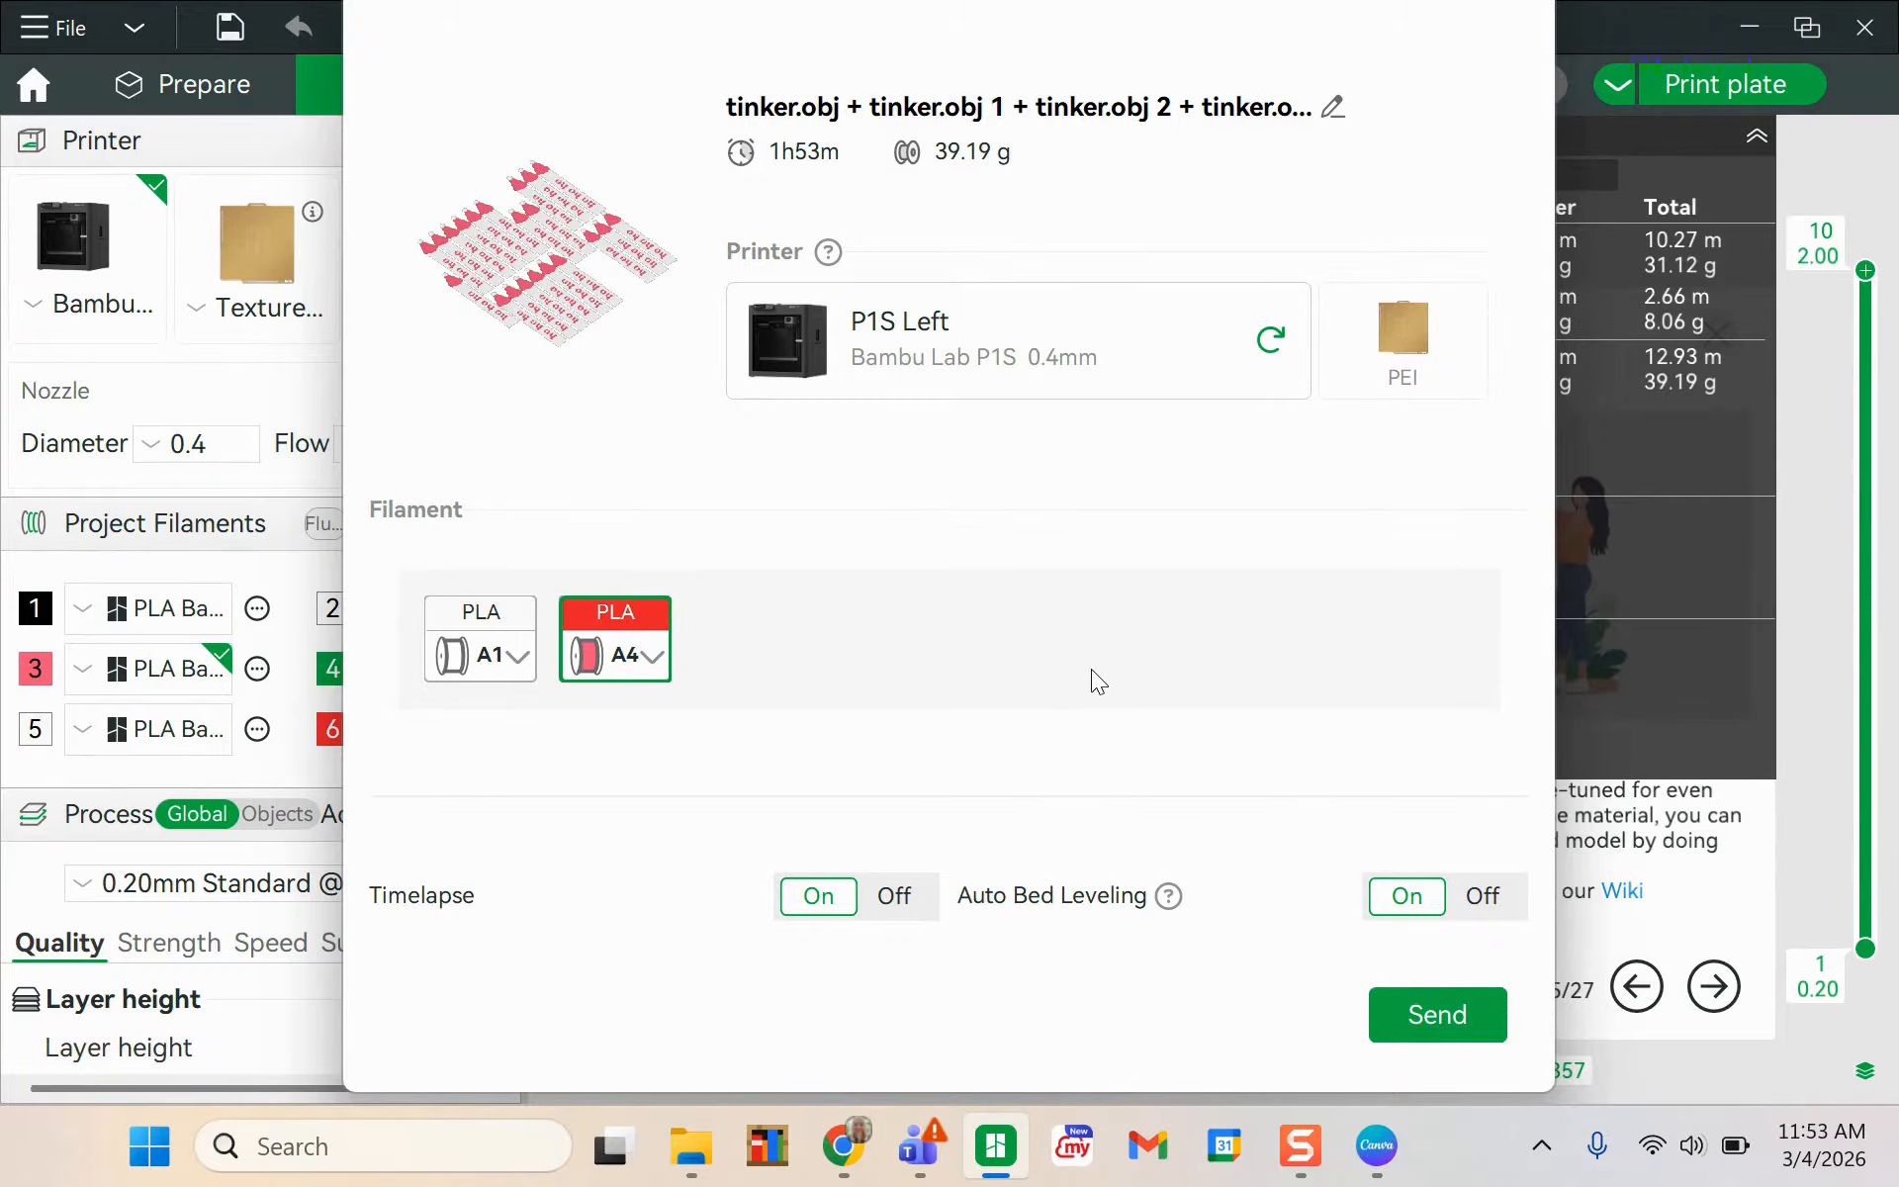
key(Escape)
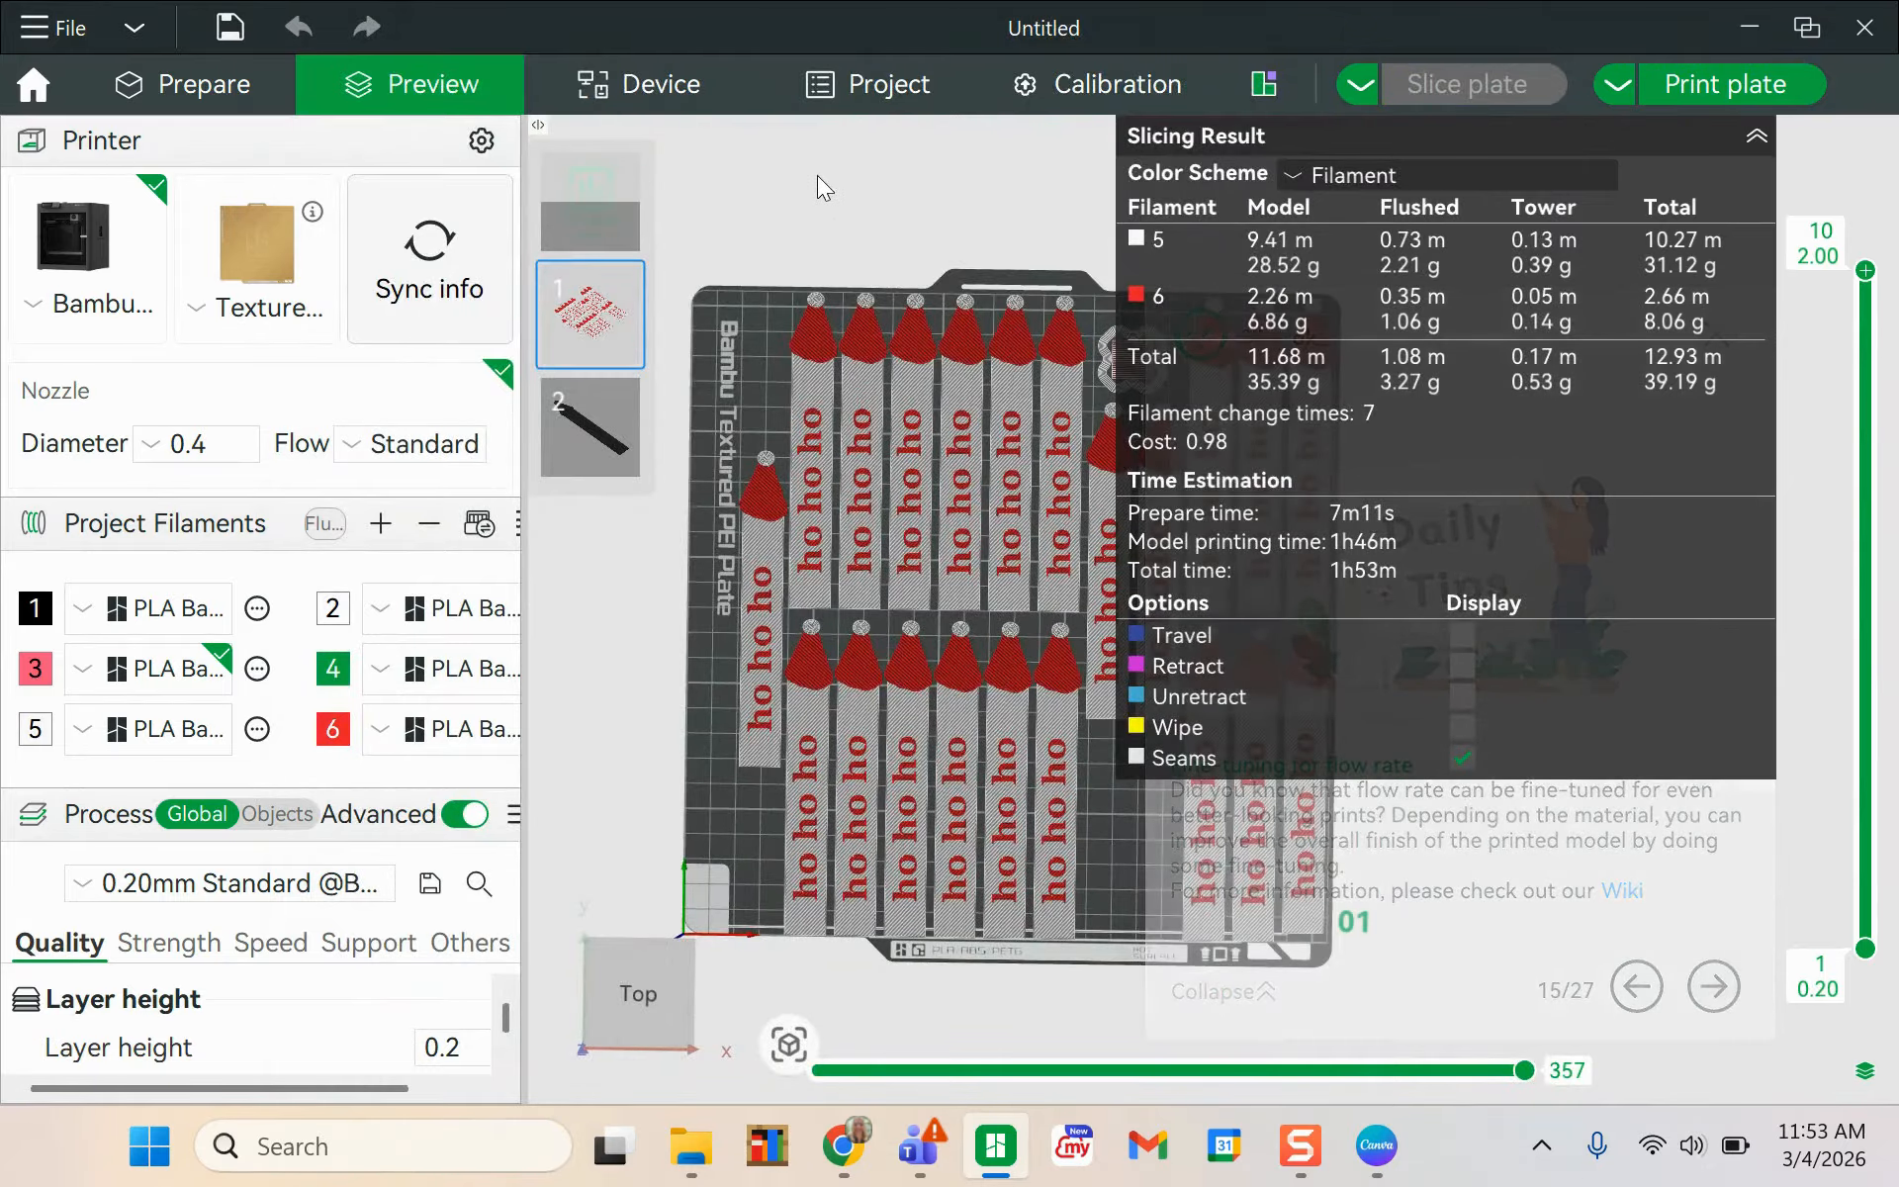
- Return to model preparation and select the single bookmark on plate 2
click(246, 109)
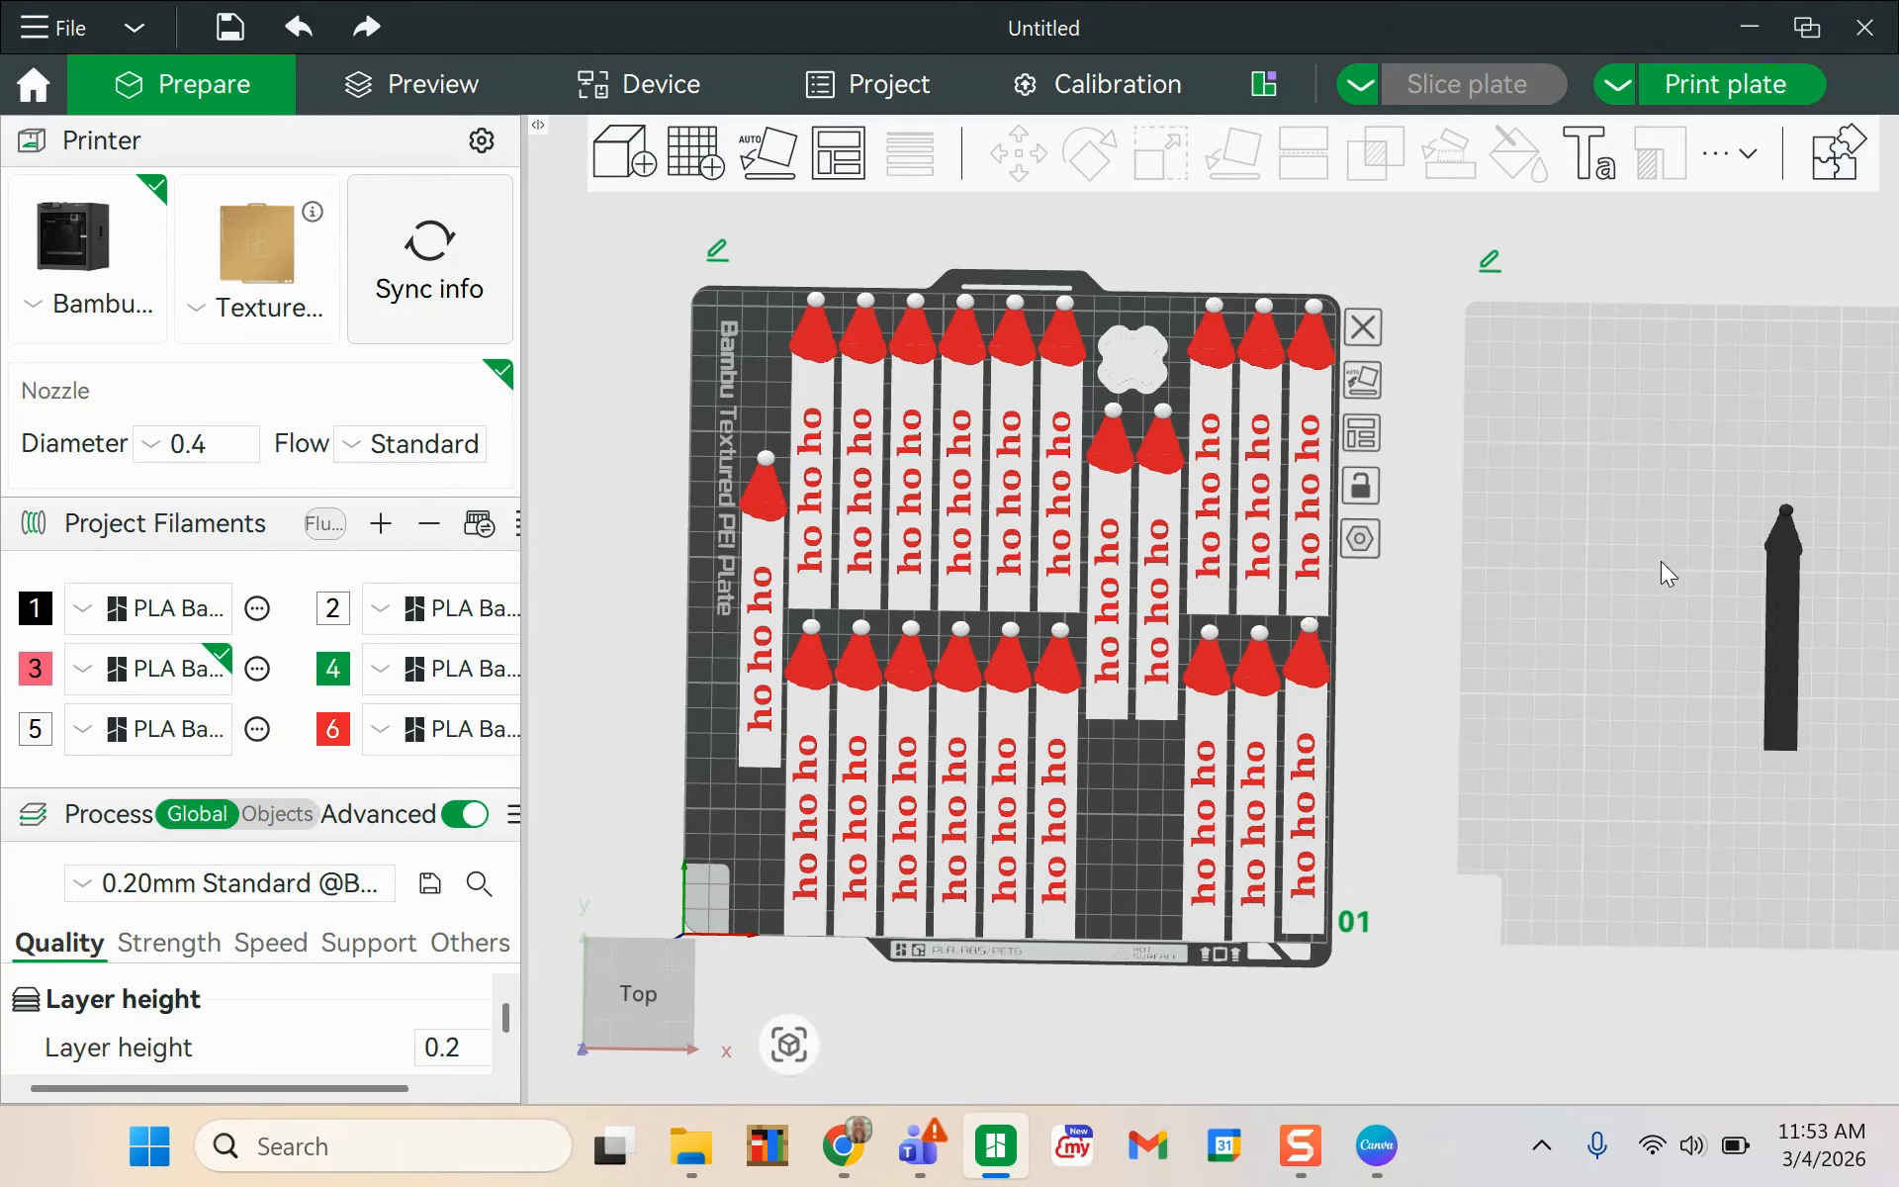
click(1772, 438)
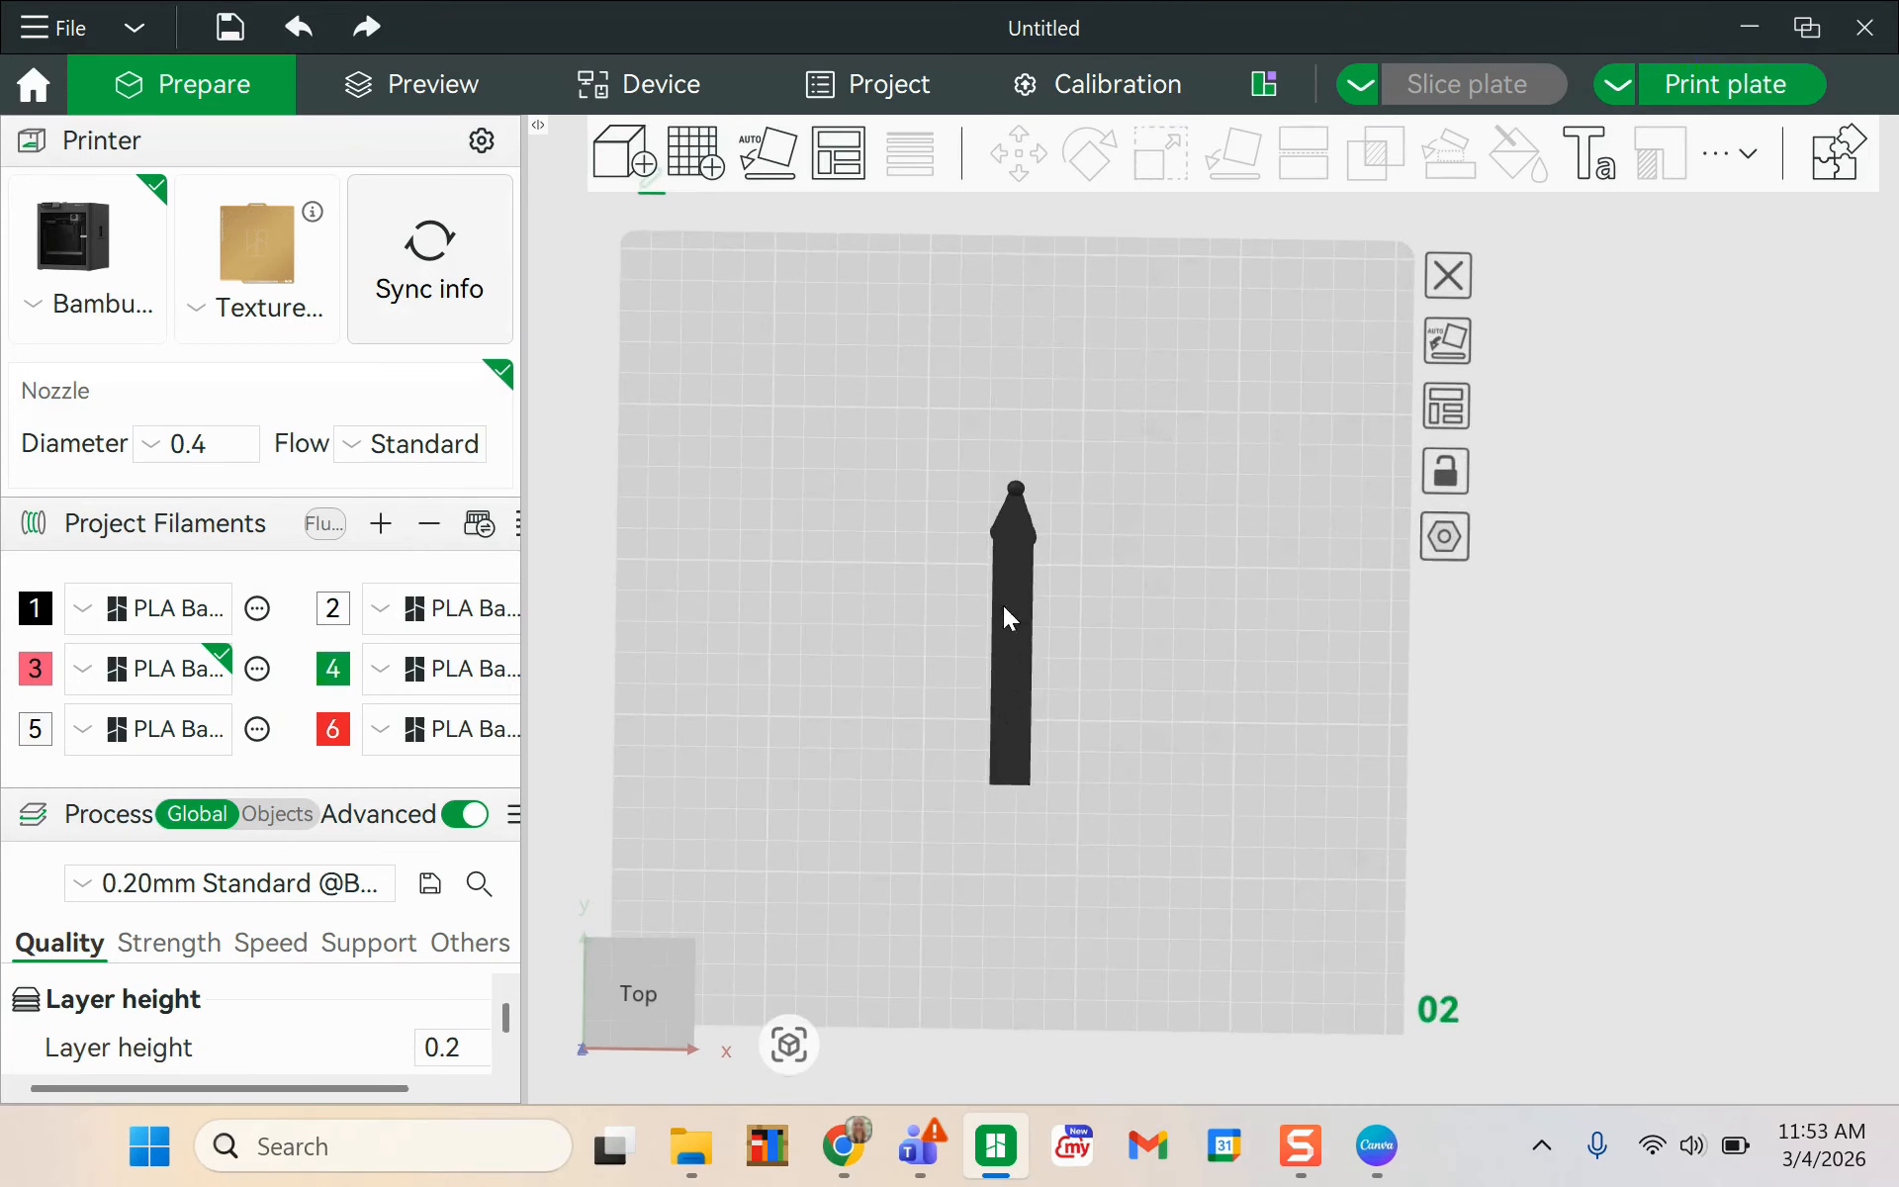
click(995, 706)
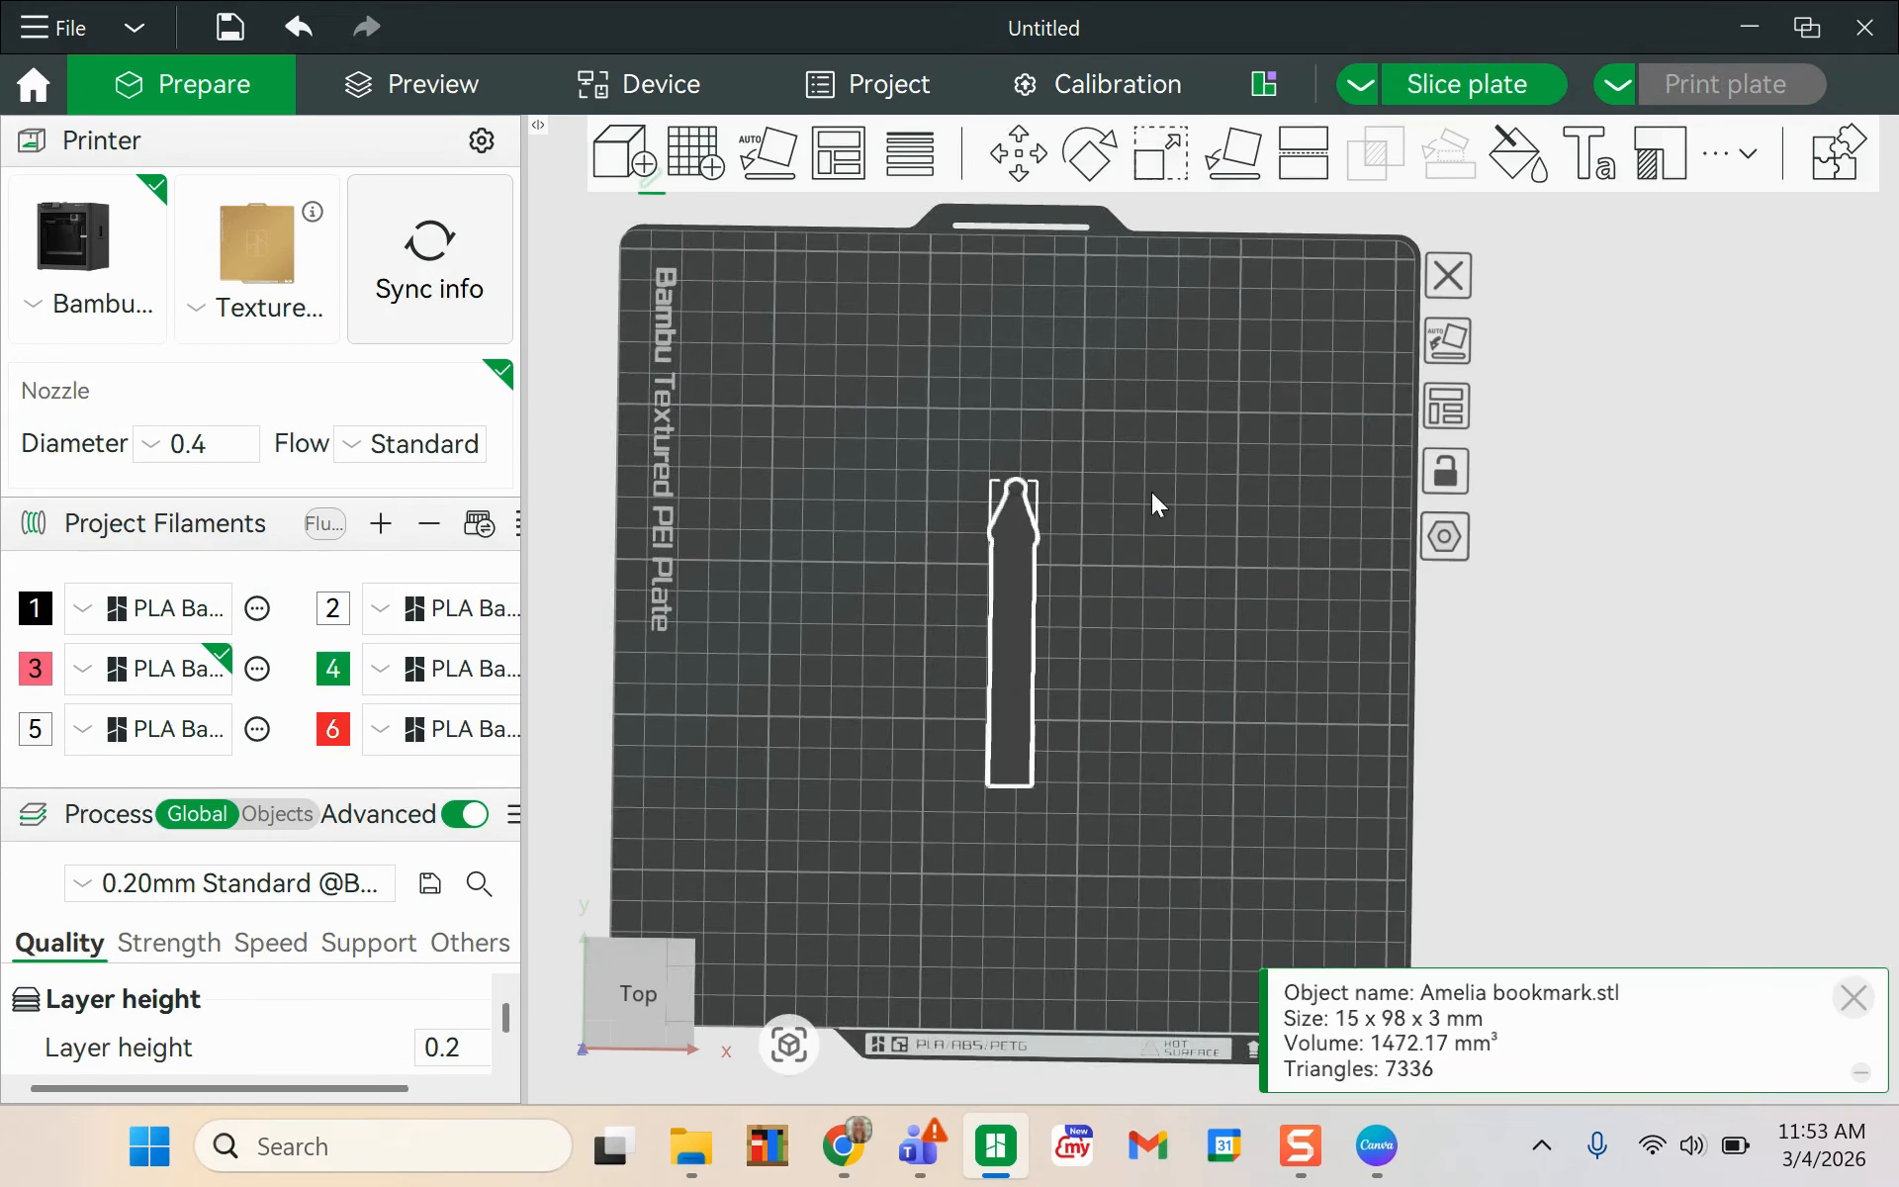
scroll(1048, 696, up, 4)
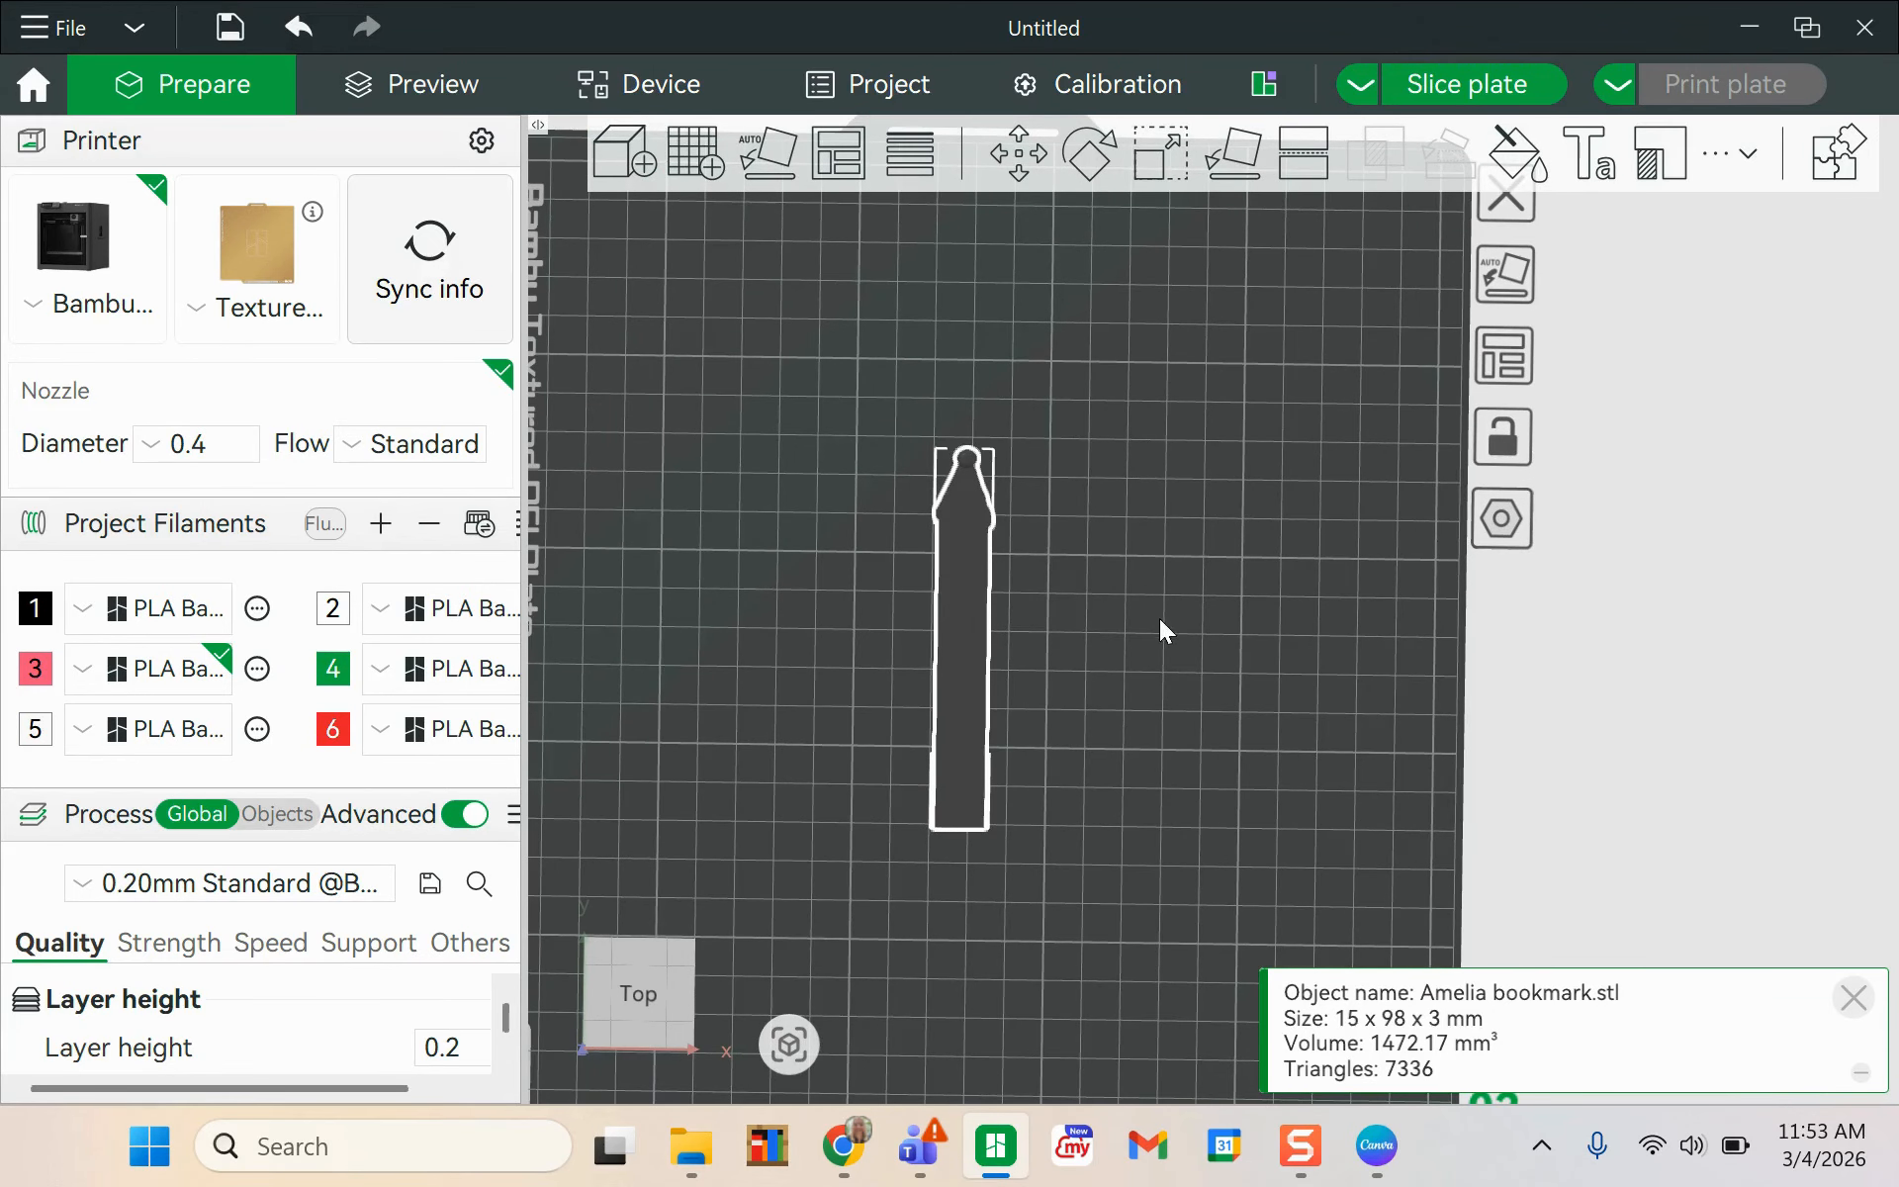
click(1157, 619)
click(967, 510)
- Find the bookmark in the object list by searching for "plate 2" and selecting its model entry
click(276, 813)
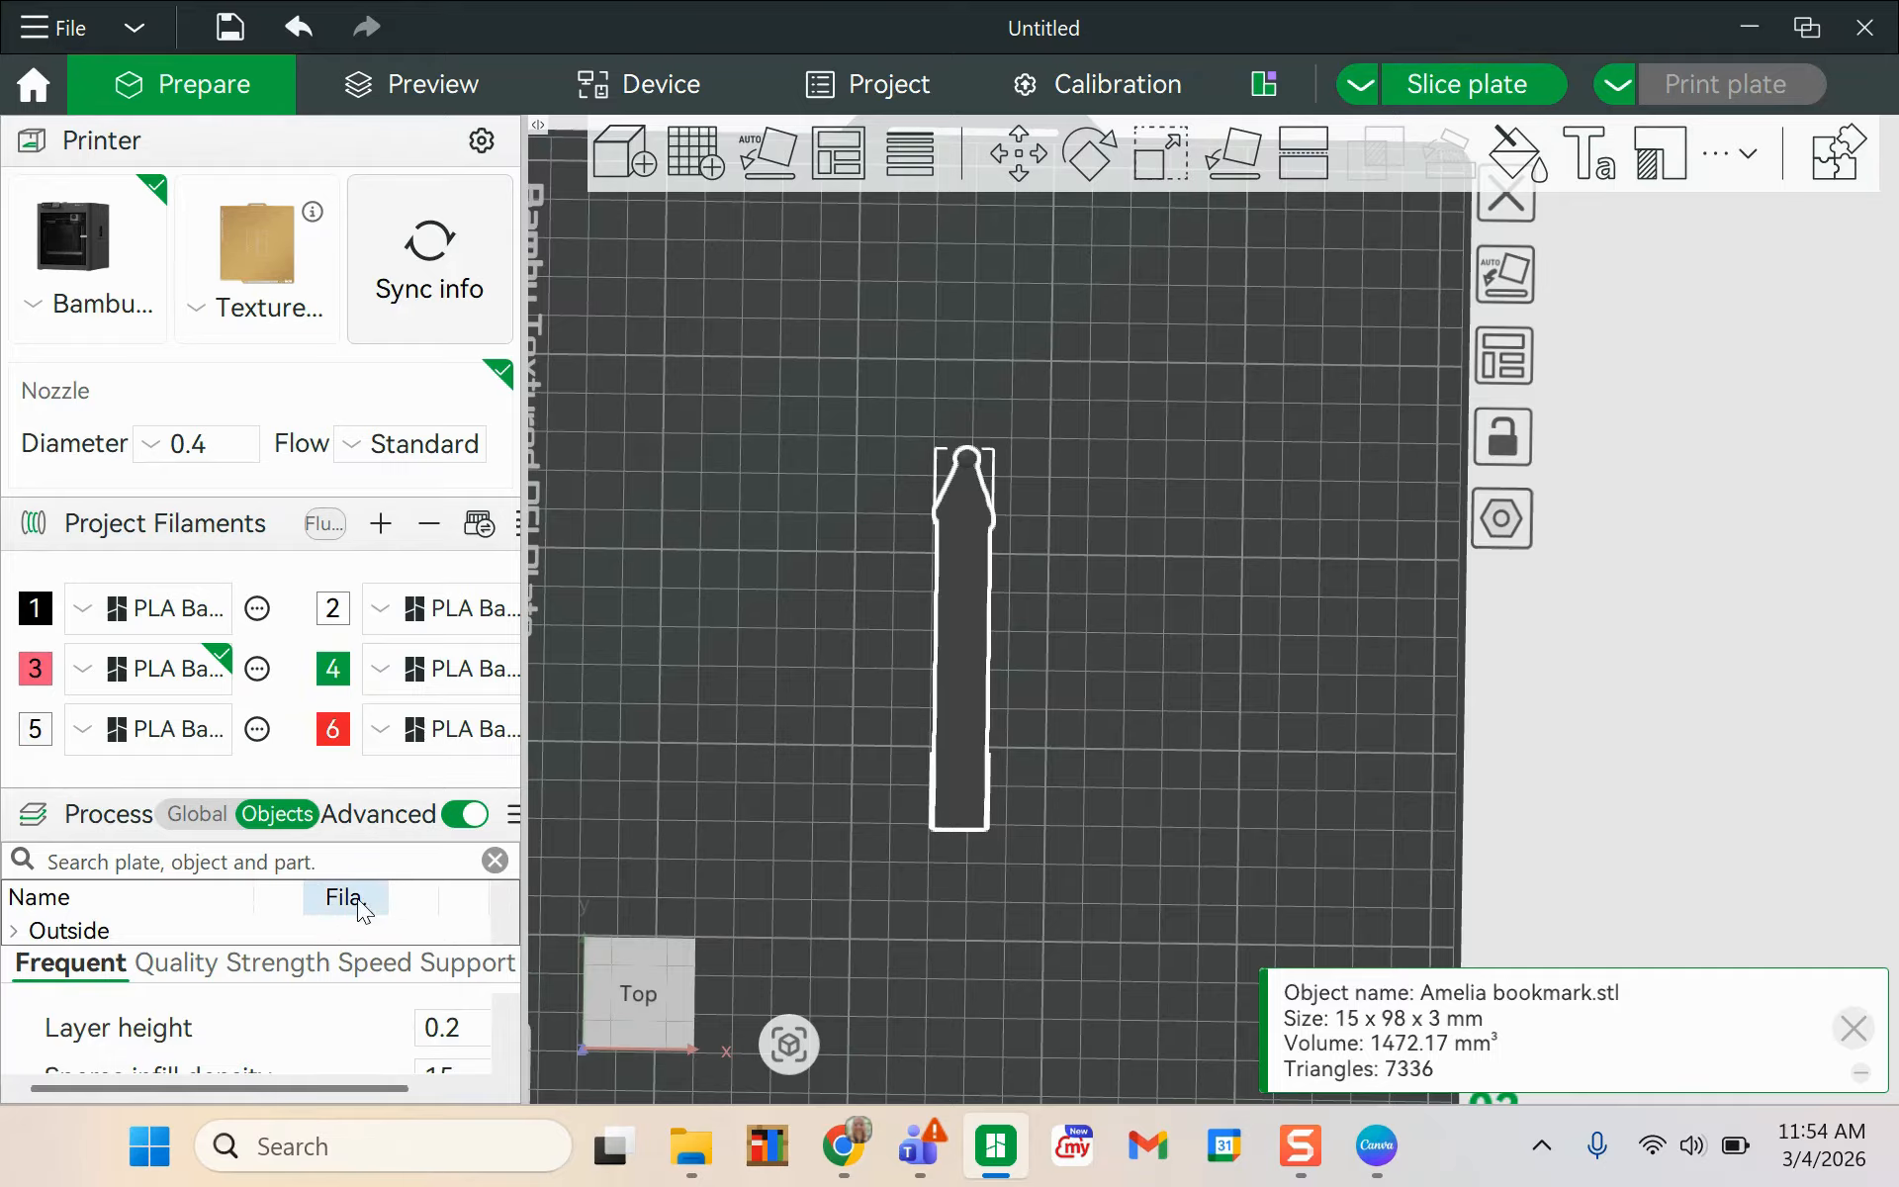
scroll(281, 905, down, 1)
scroll(330, 905, up, 10)
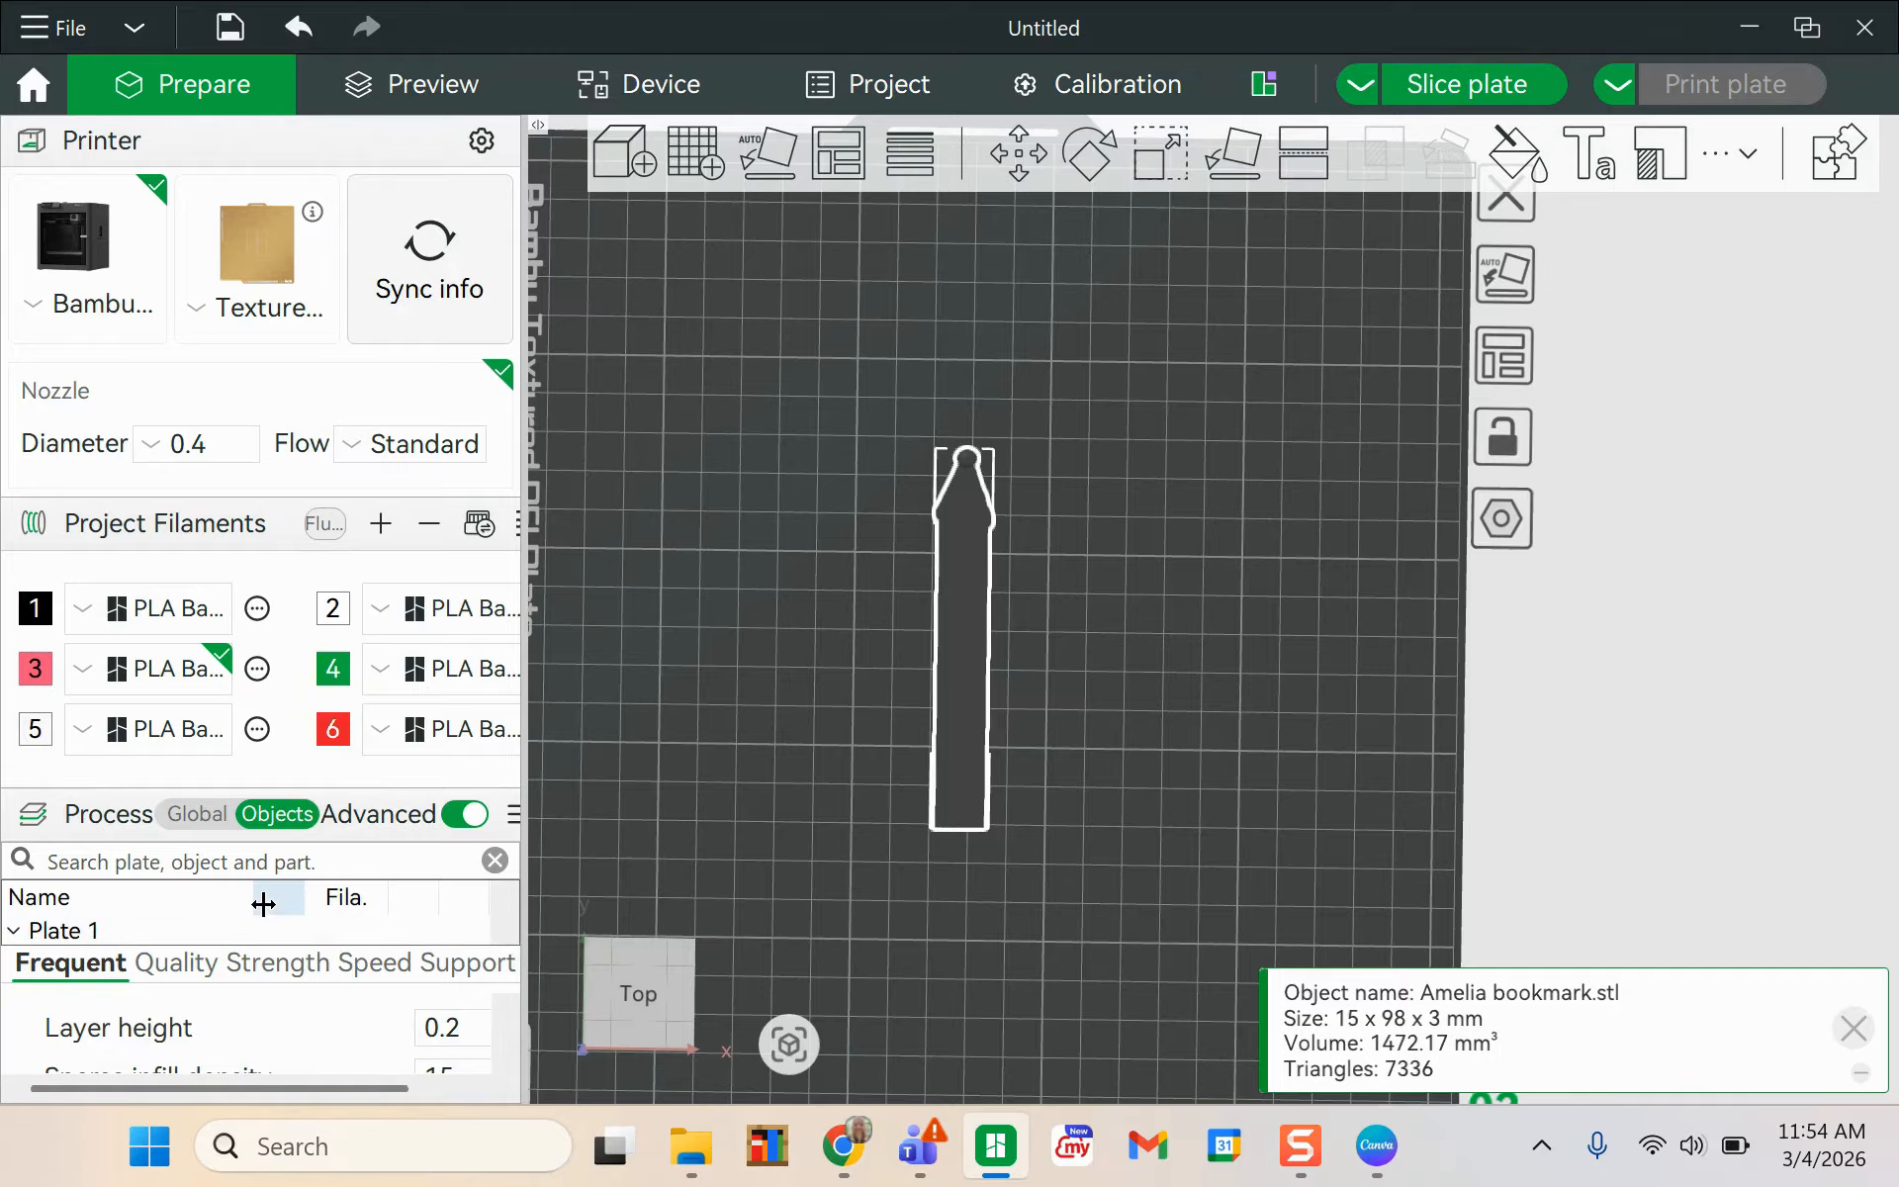
scroll(264, 903, down, 2)
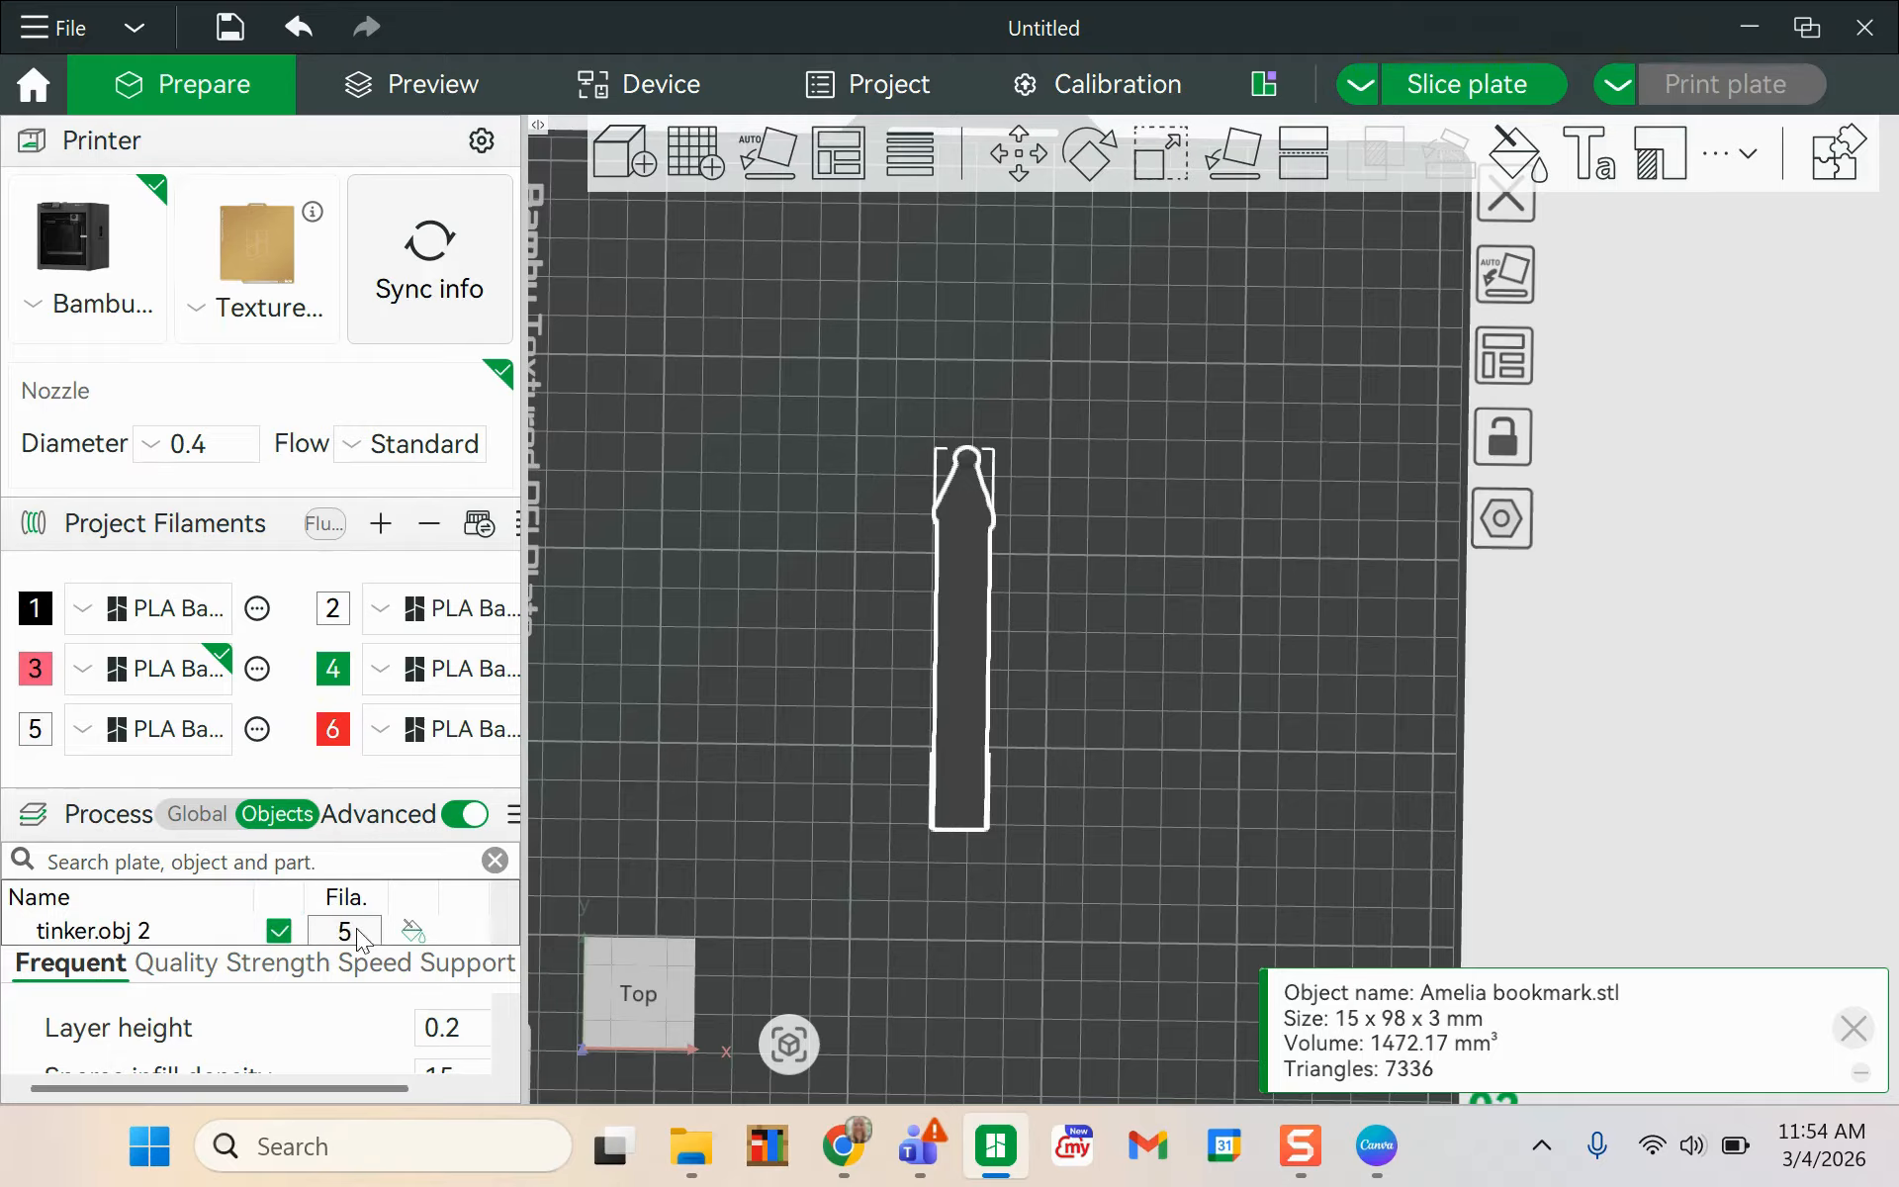
scroll(344, 935, up, 2)
scroll(346, 927, down, 4)
scroll(348, 921, down, 10)
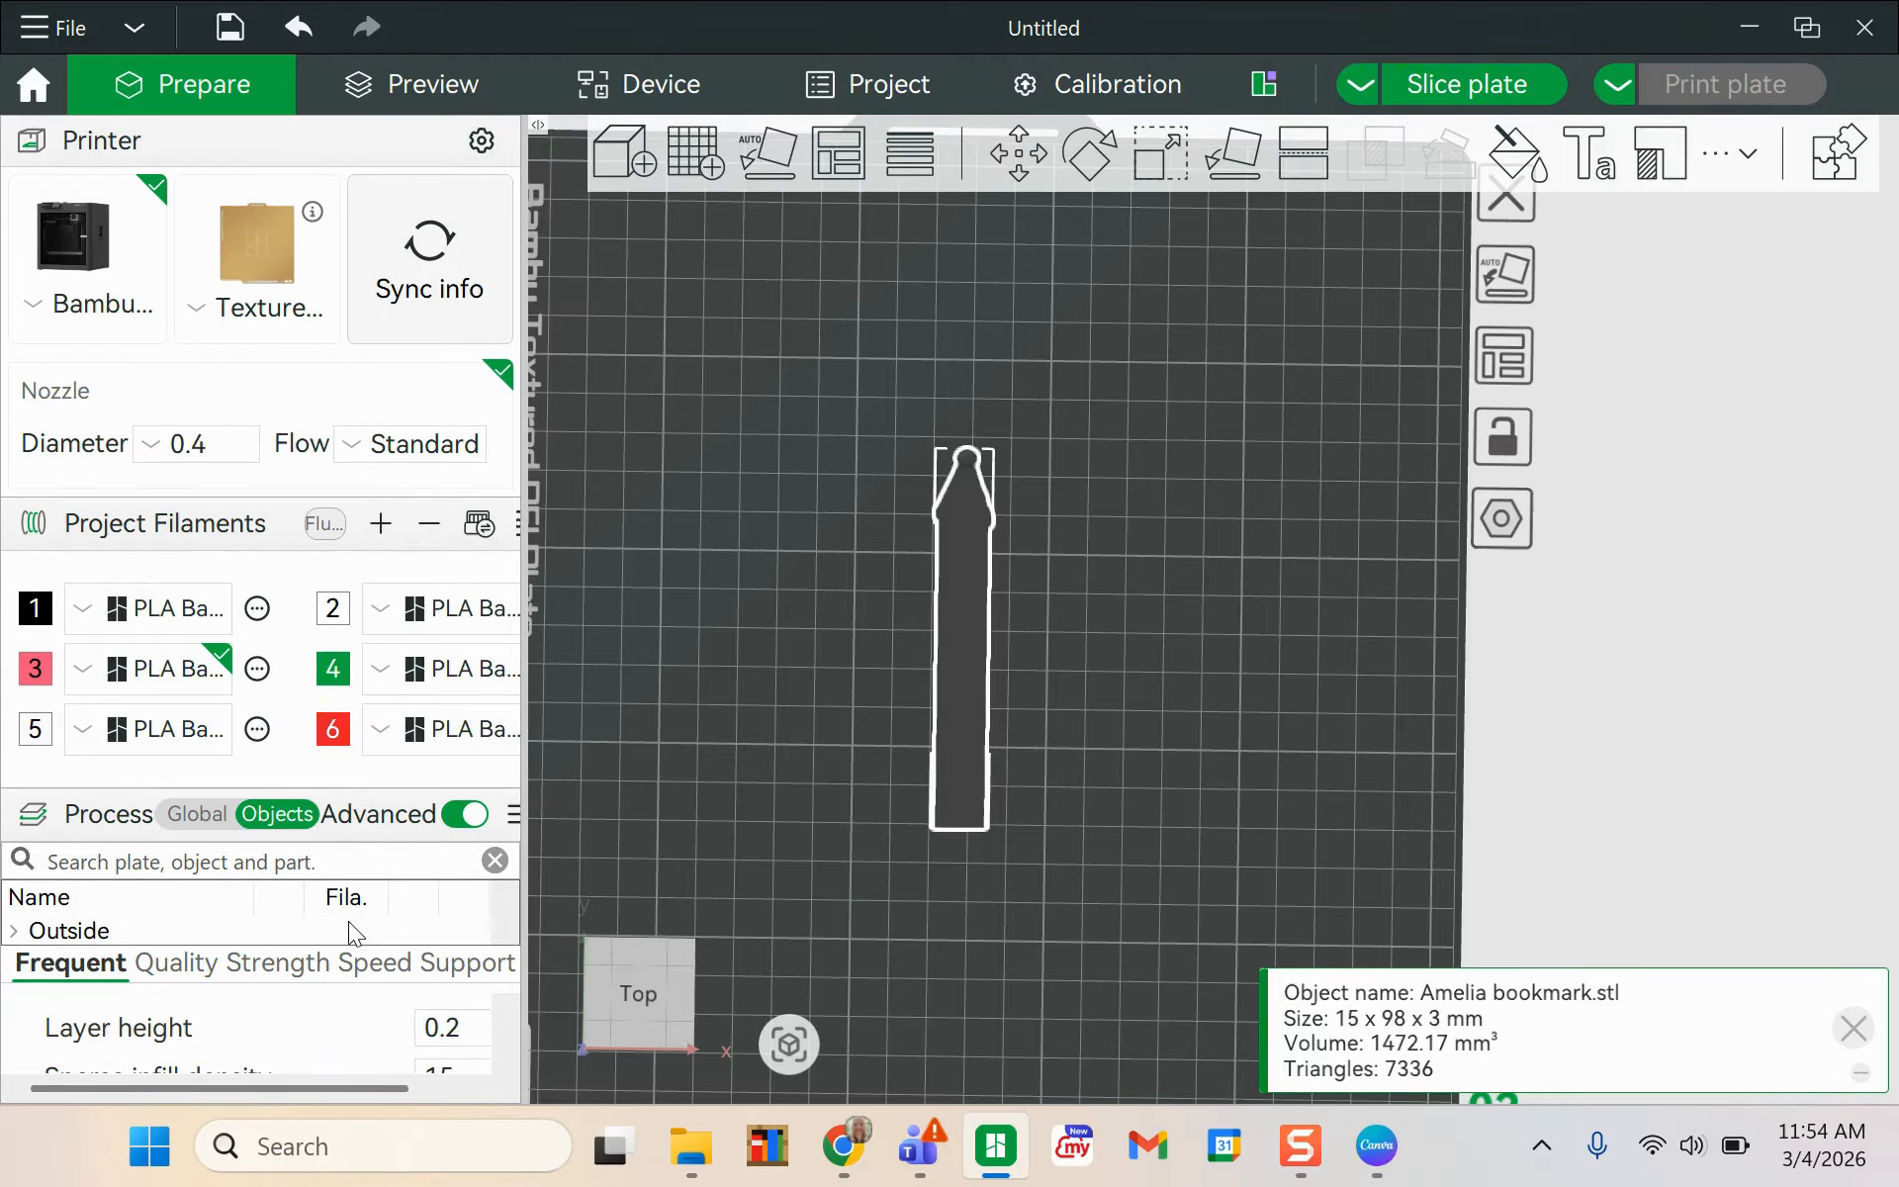
click(331, 860)
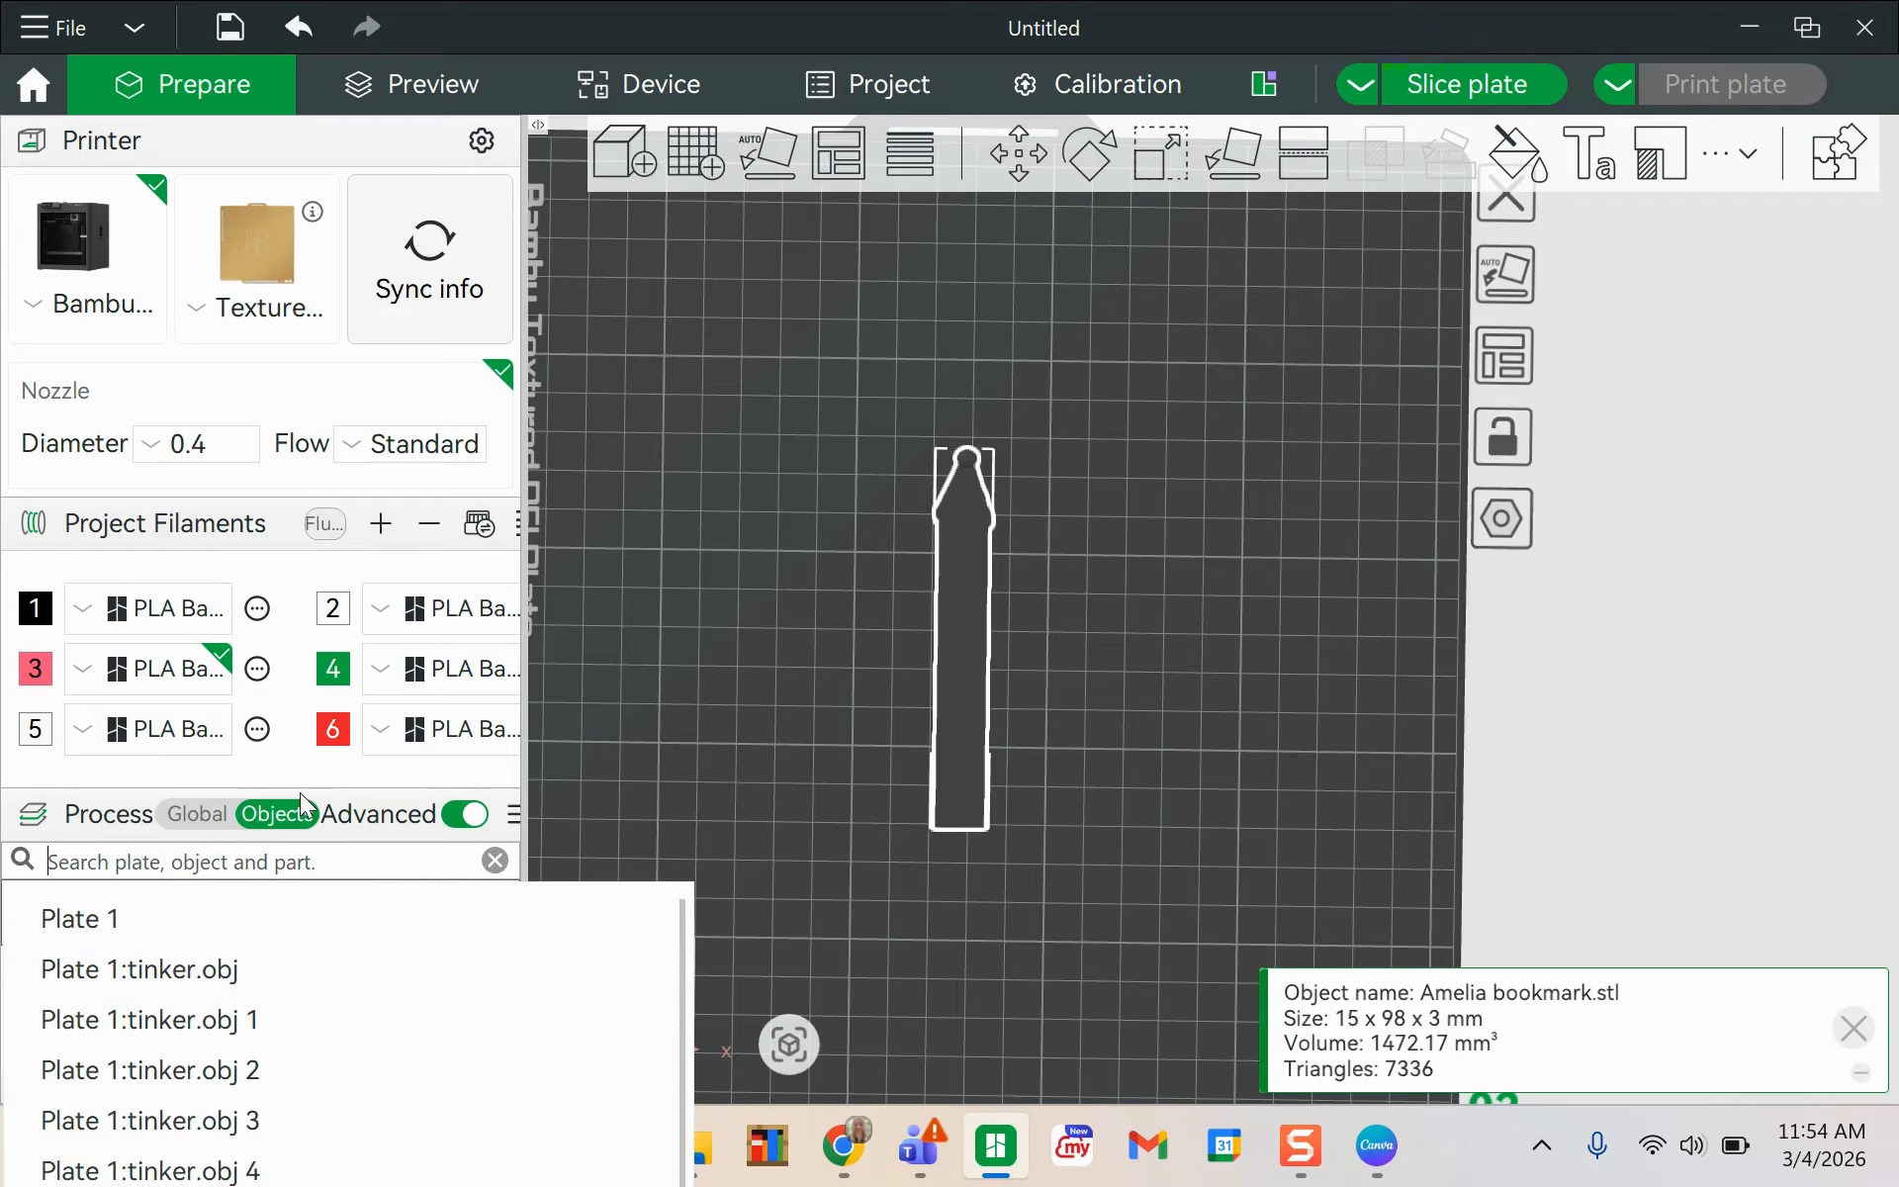
text(plate 2)
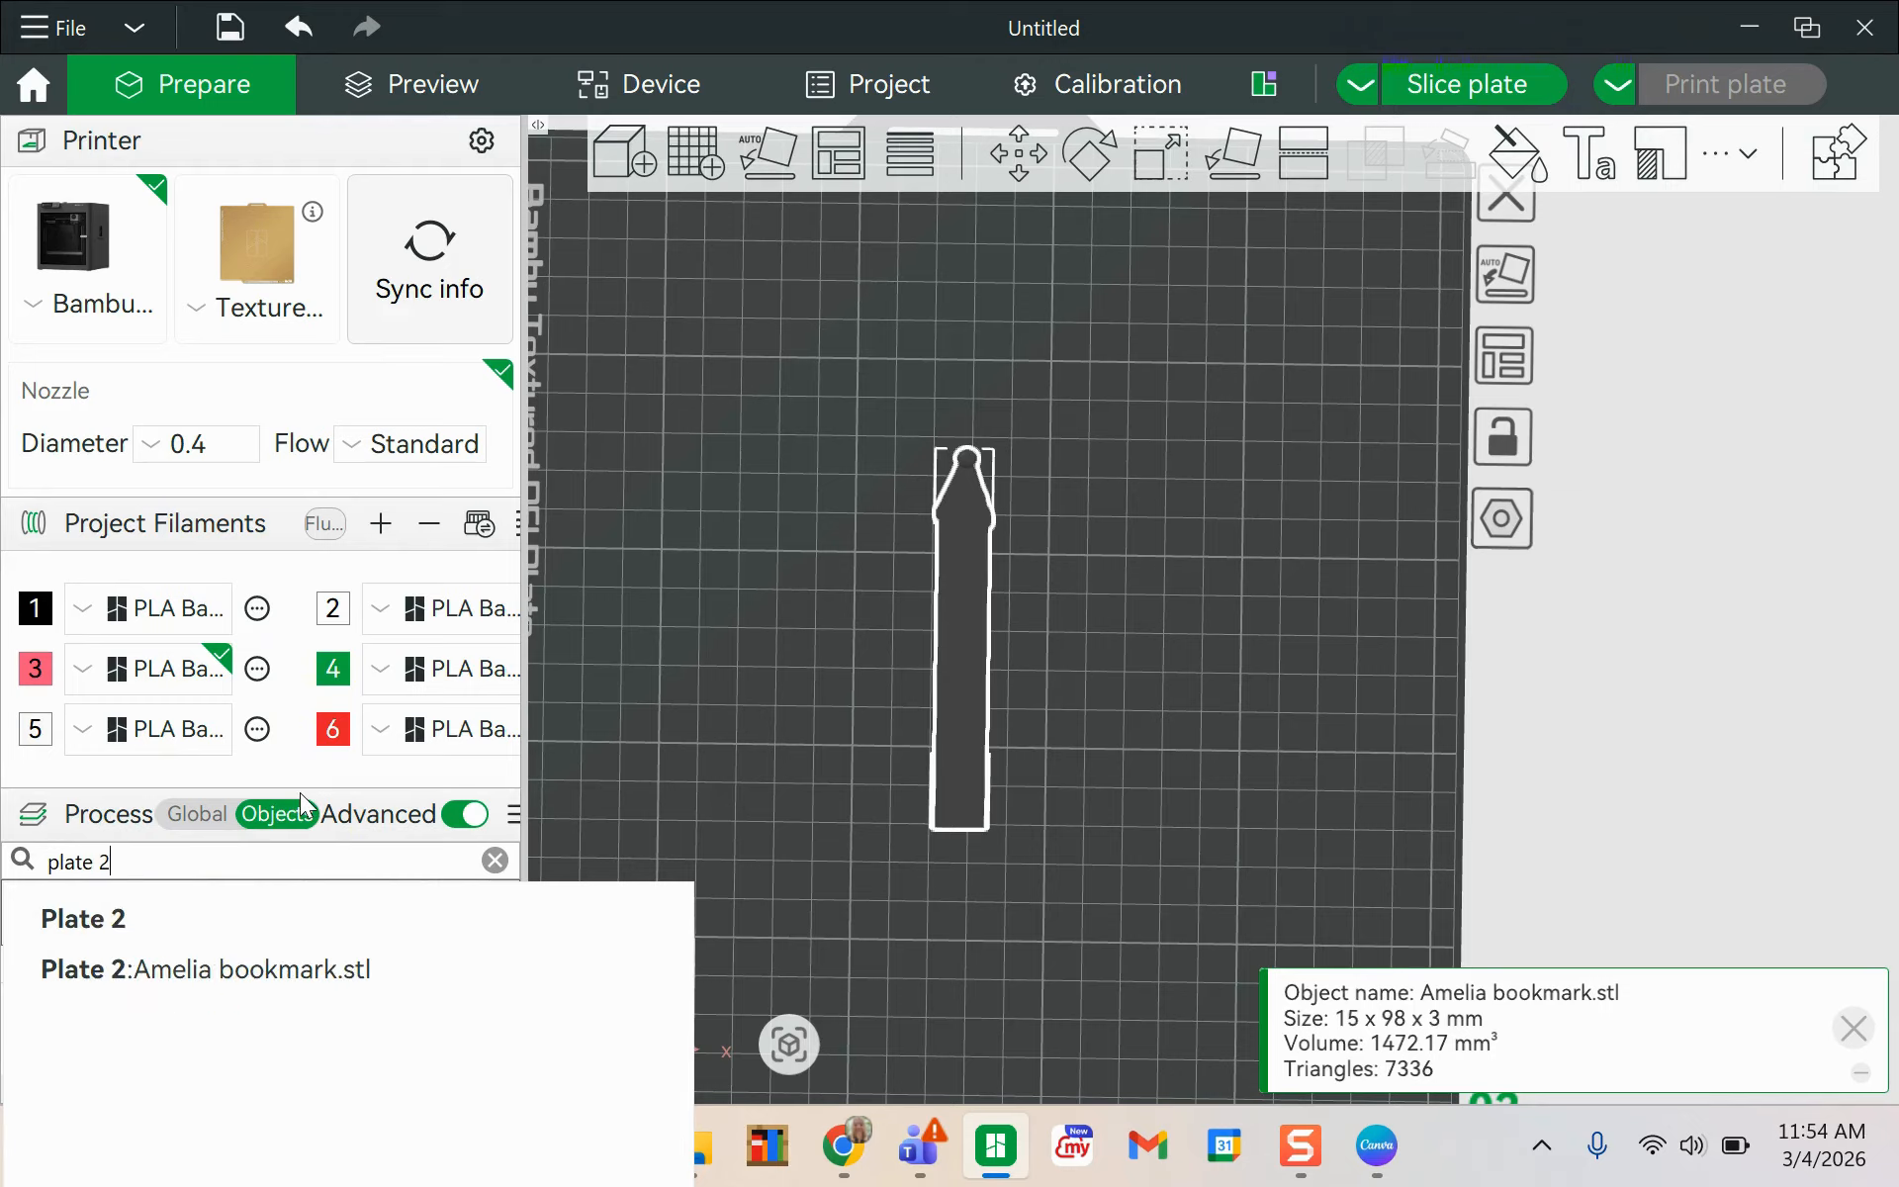
click(317, 979)
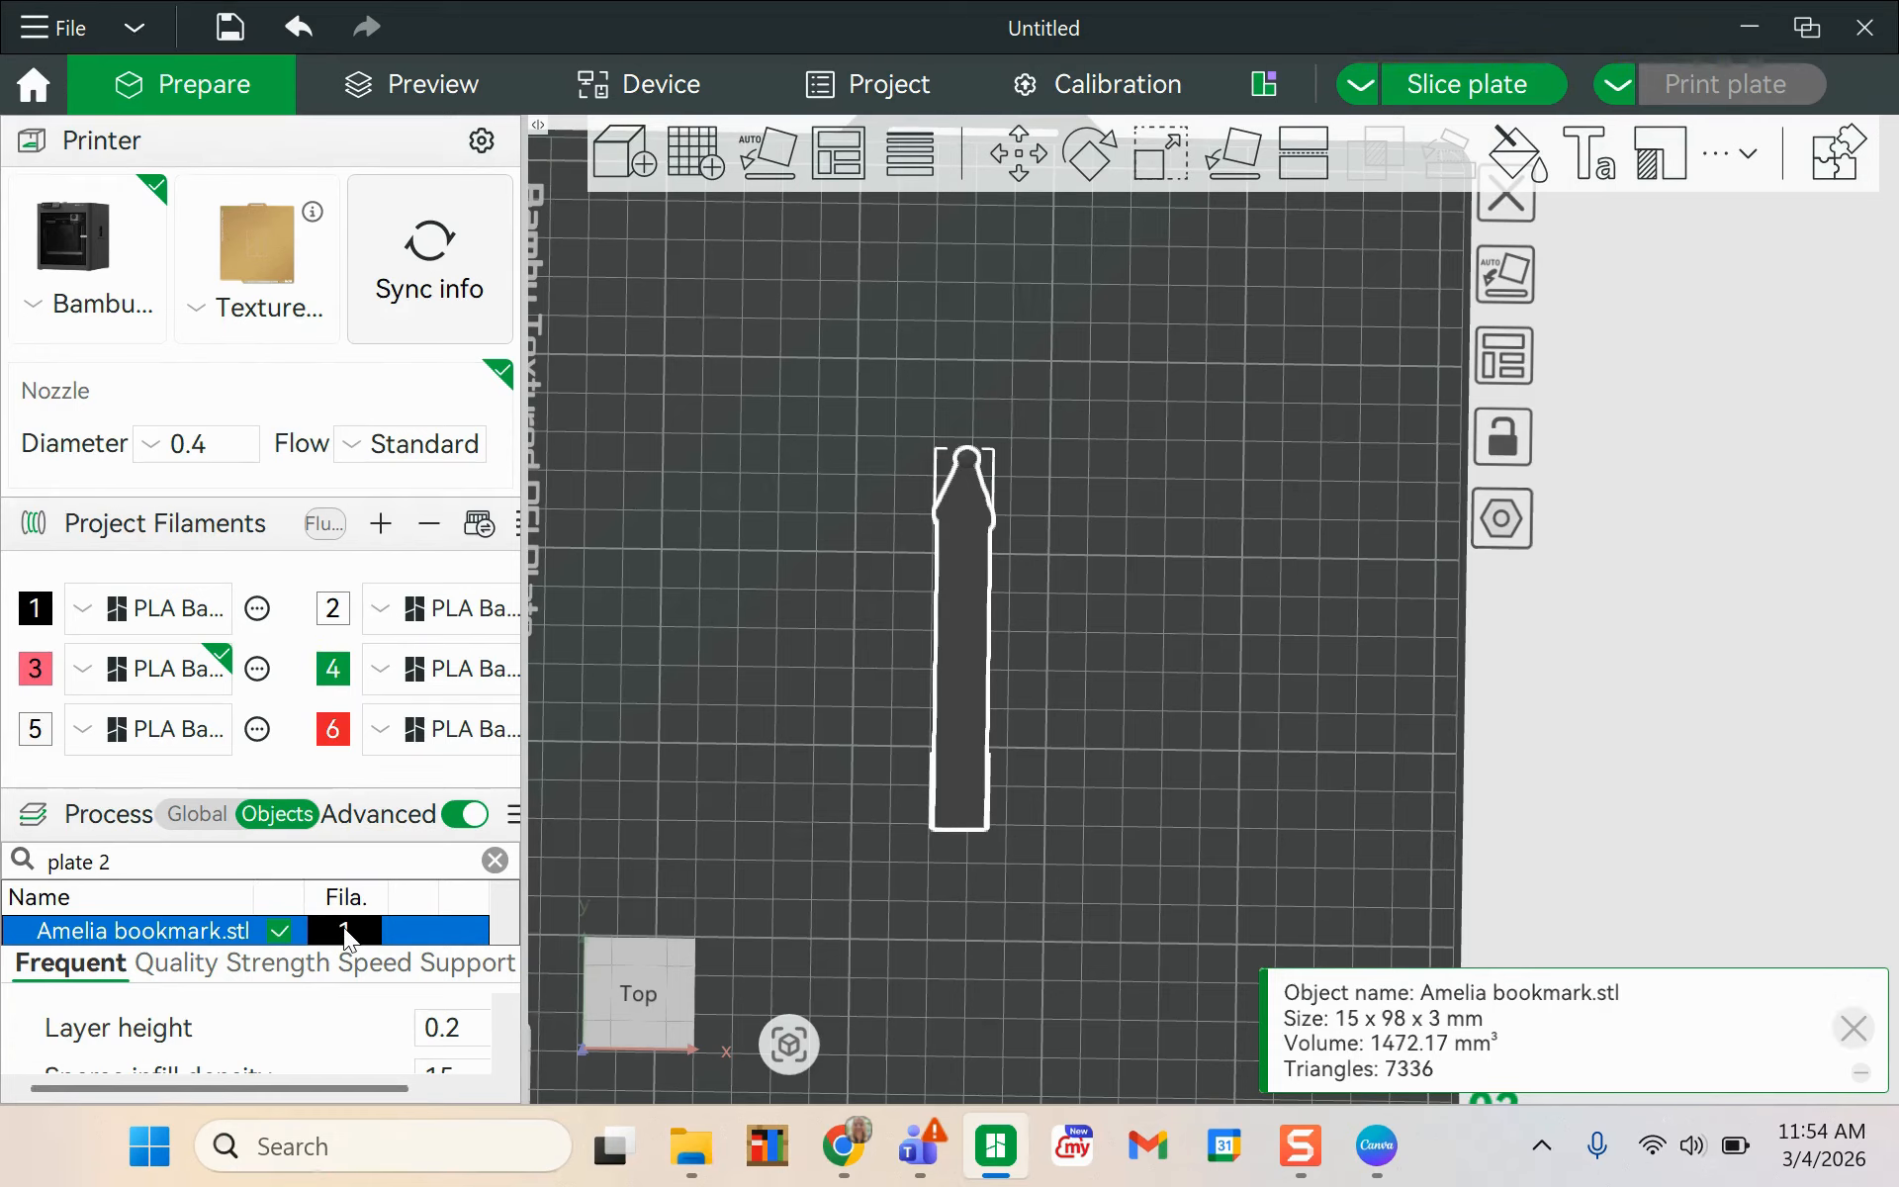
- Assign filament 2 to the plate 2 bookmark
click(351, 932)
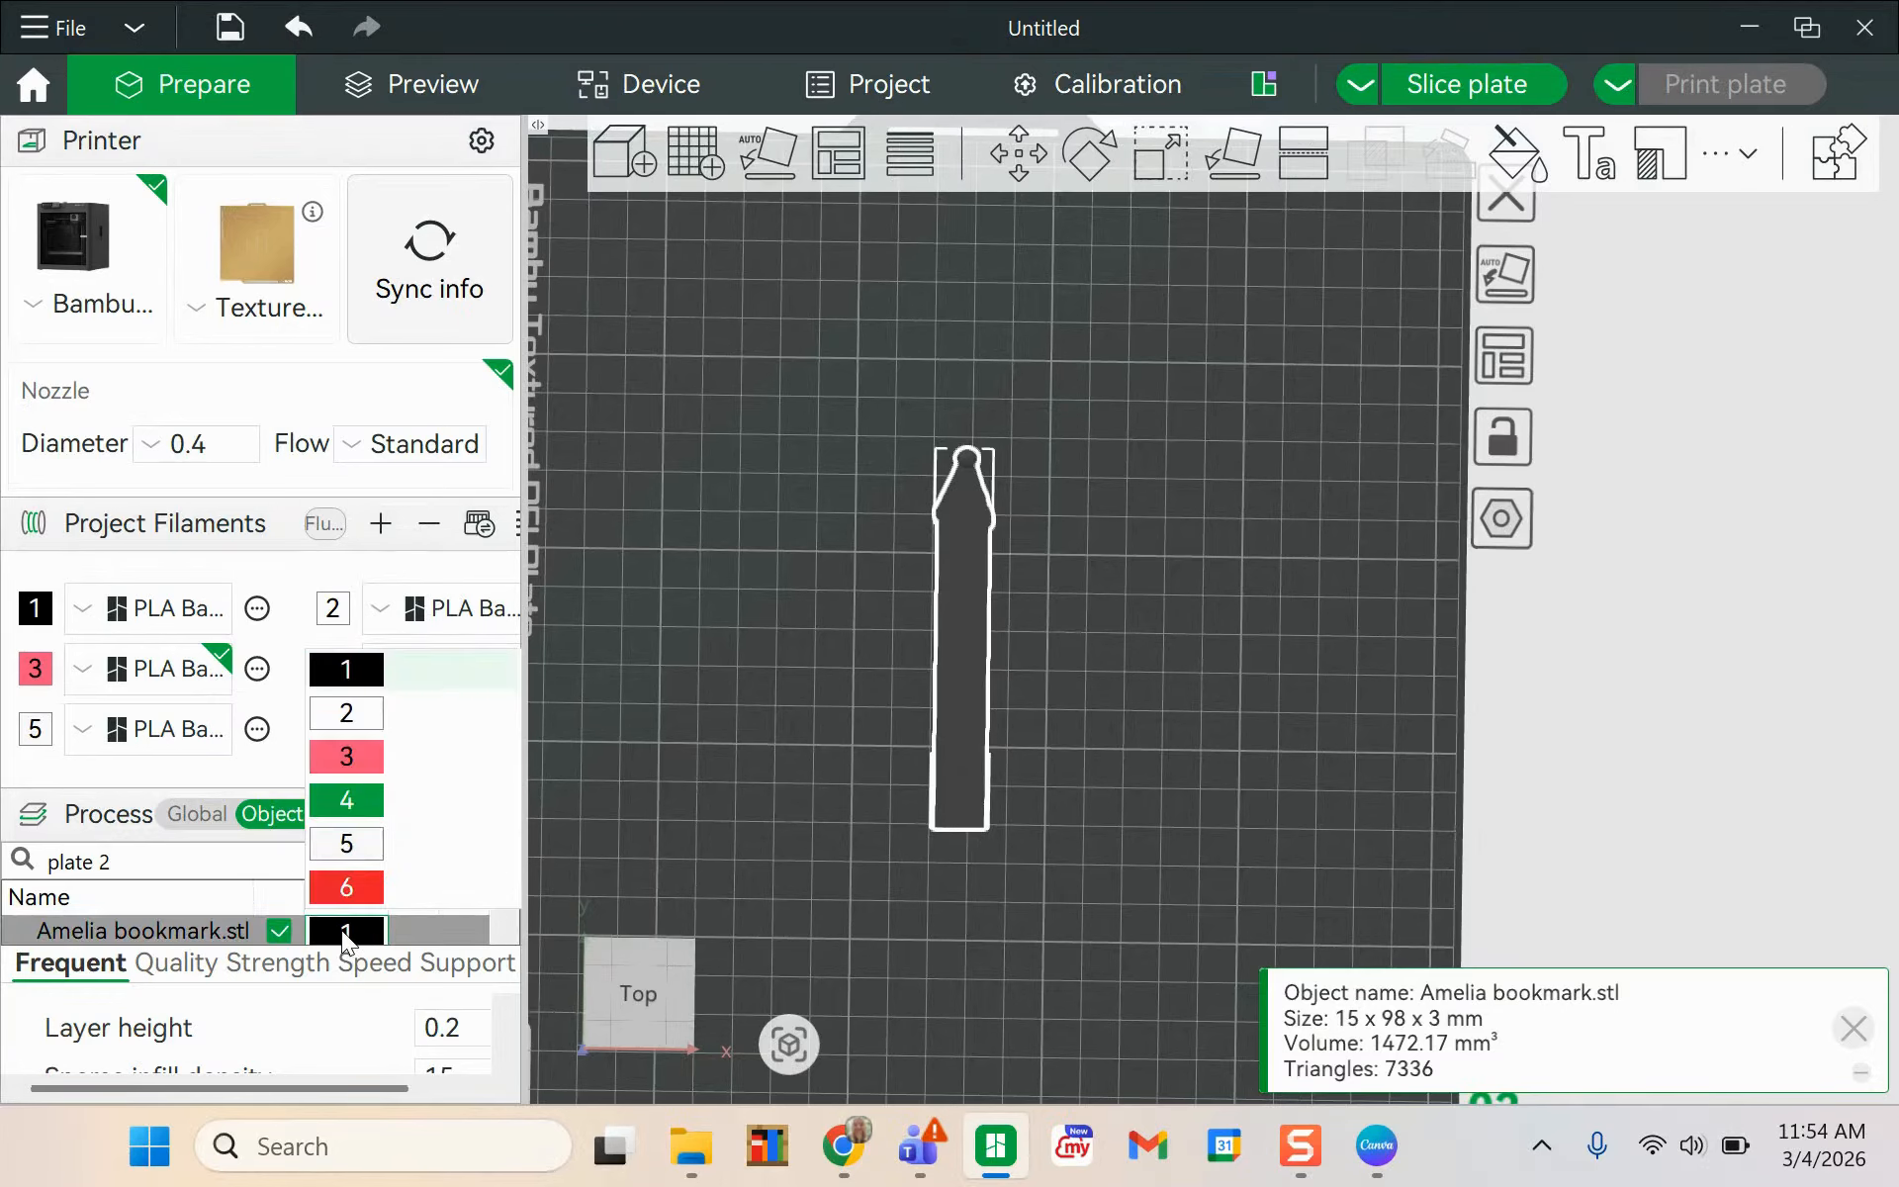
click(346, 718)
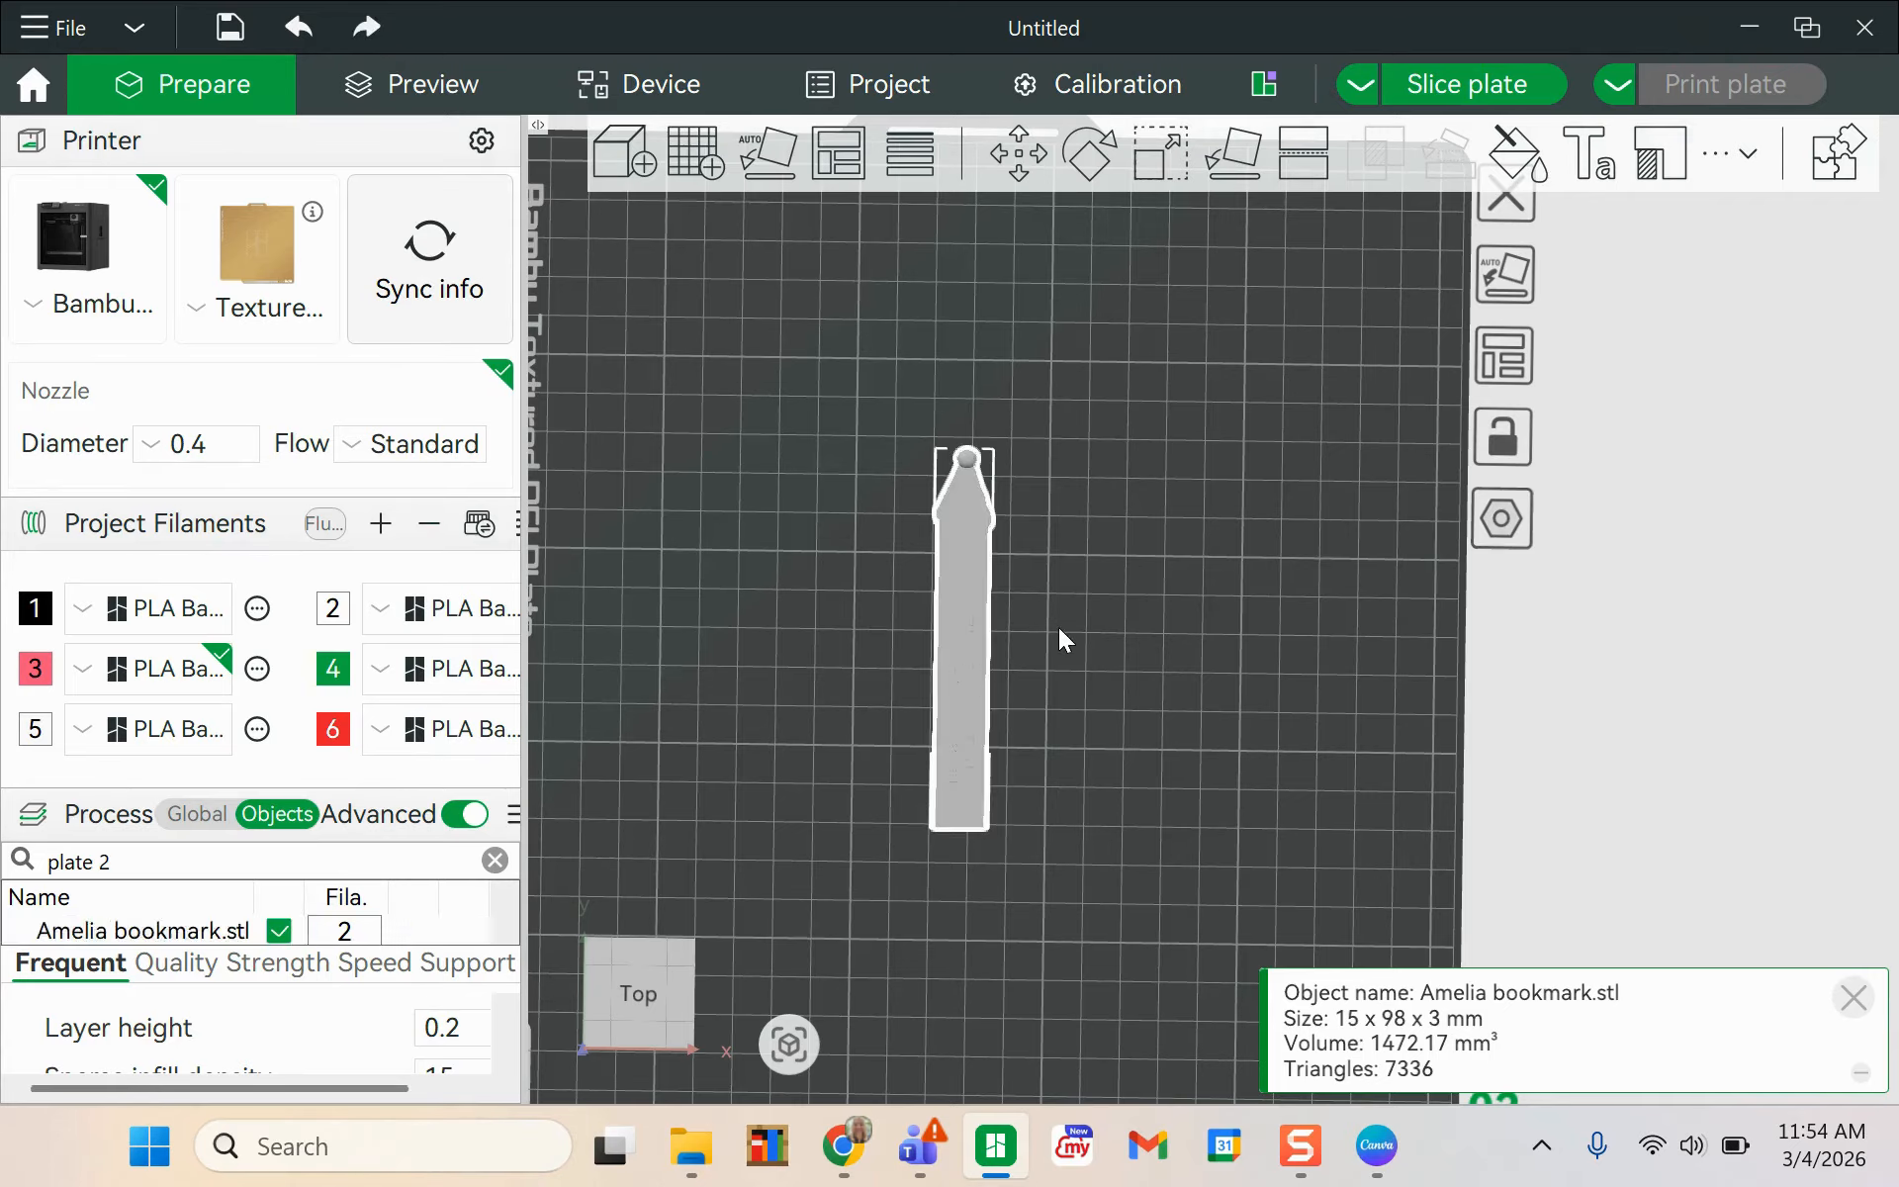
click(1006, 710)
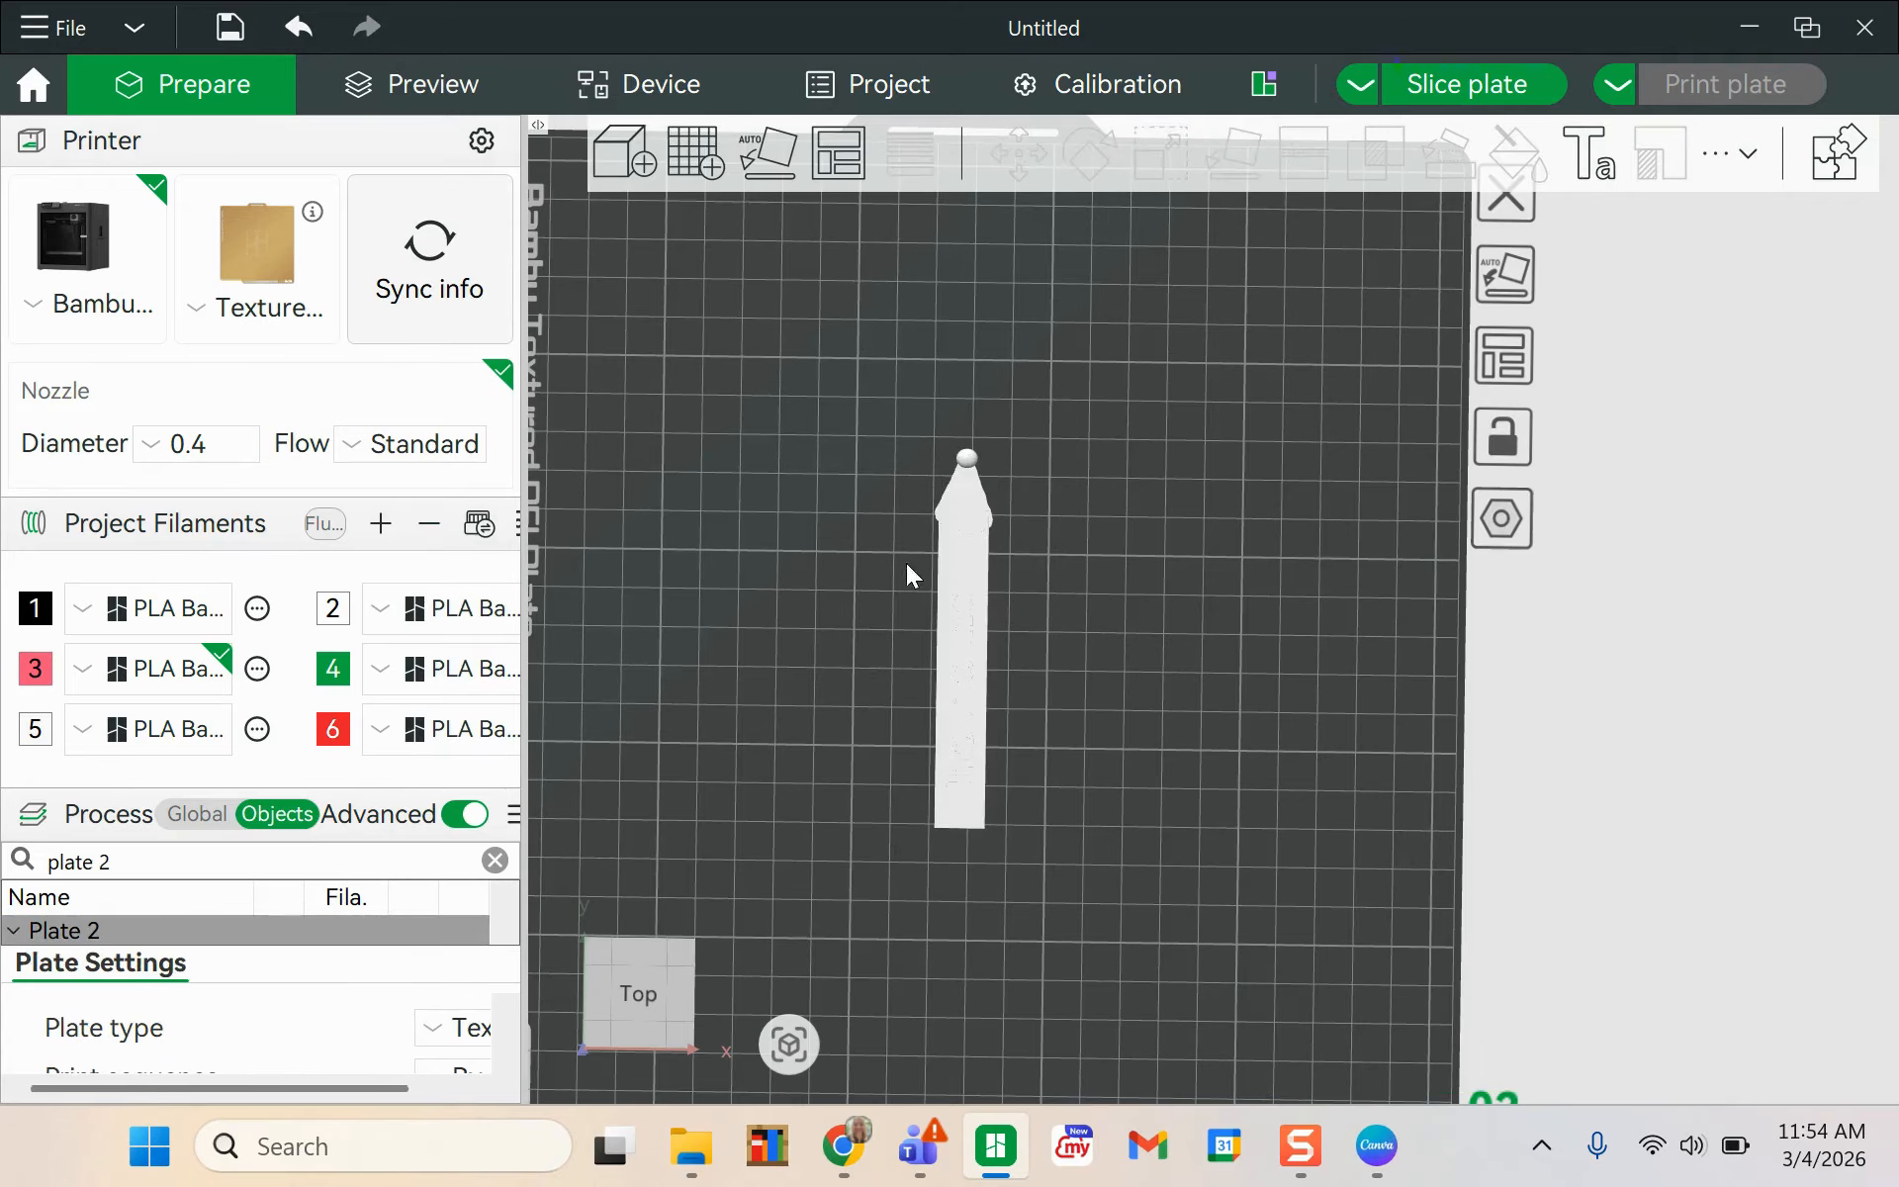
- Start Color Painting on the bookmark and fill the hat at its tip with red filament 6
click(964, 529)
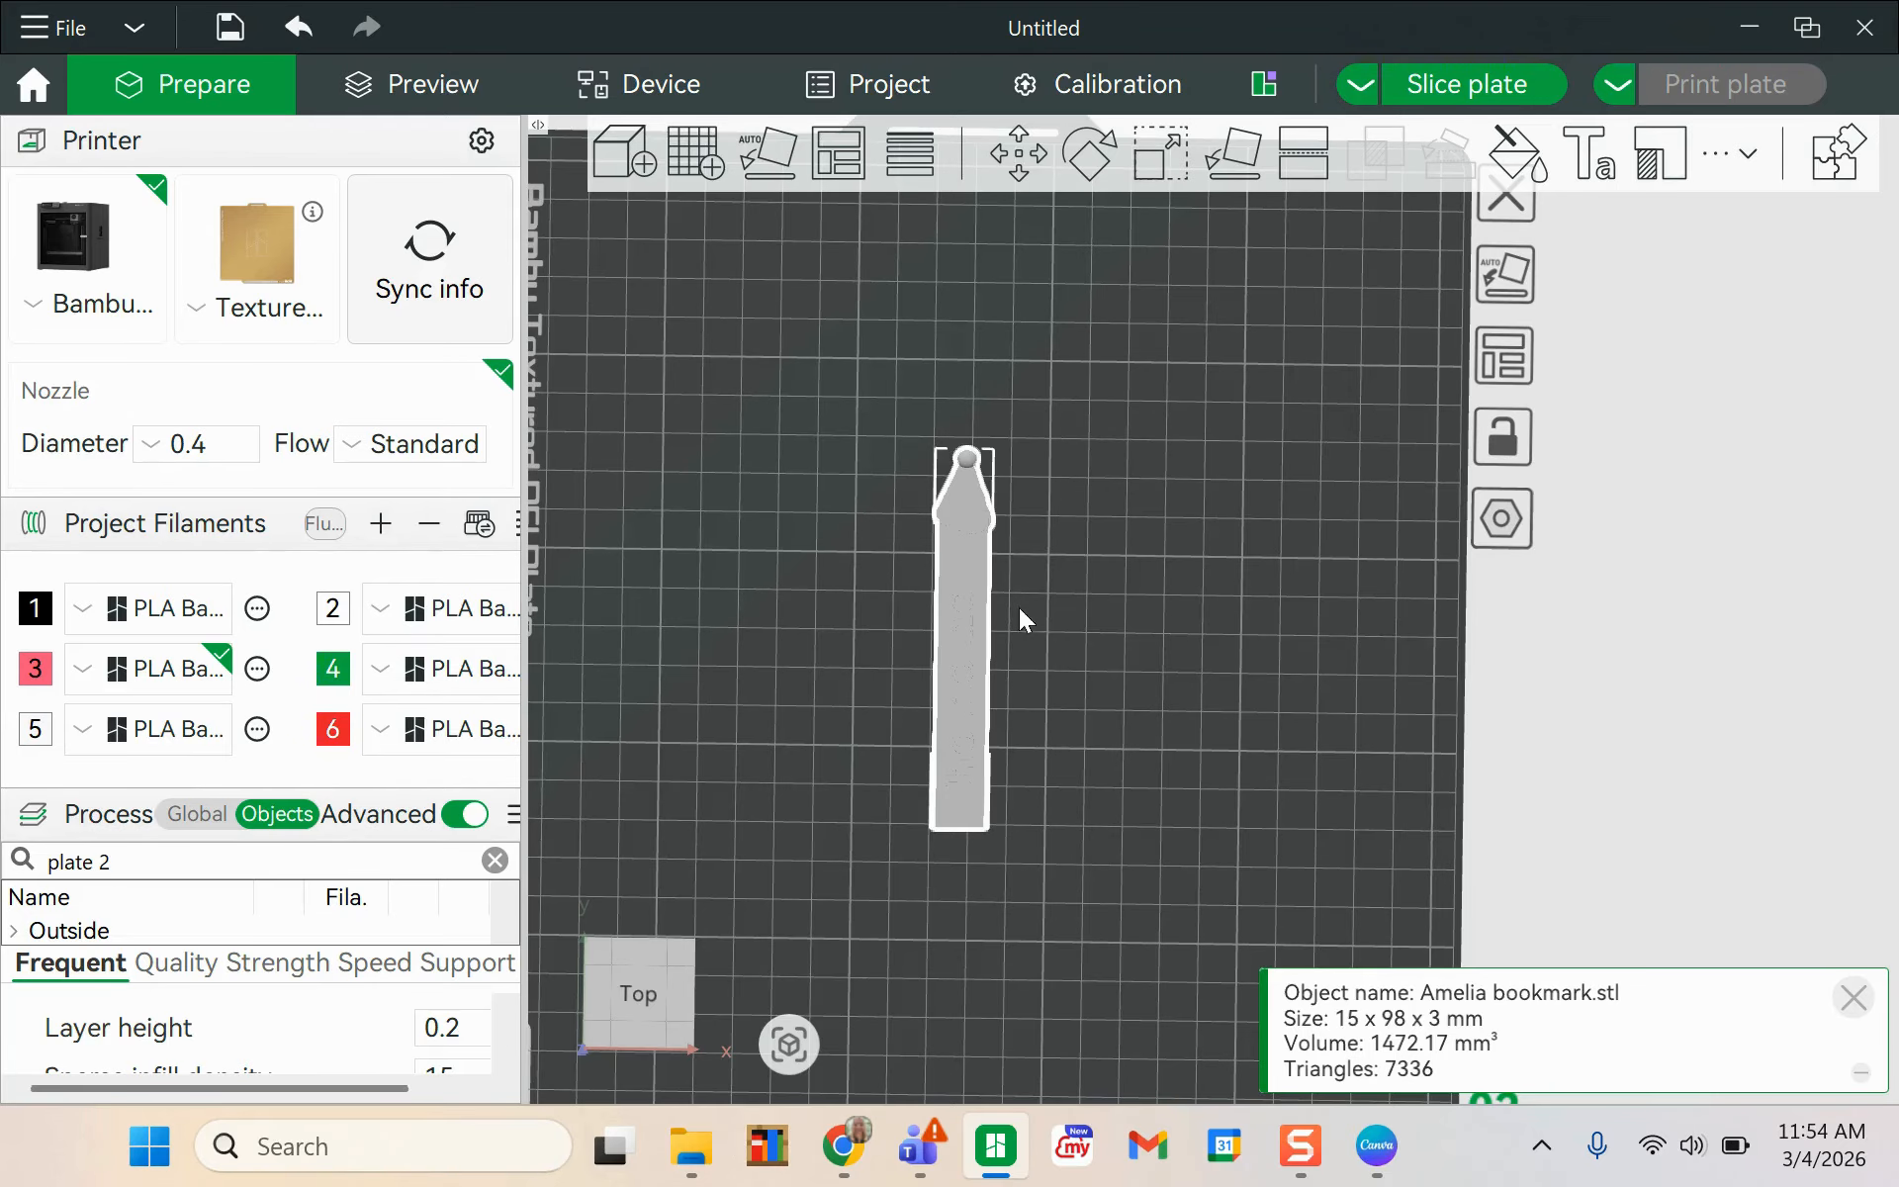
scroll(1064, 598, up, 2)
scroll(939, 574, up, 1)
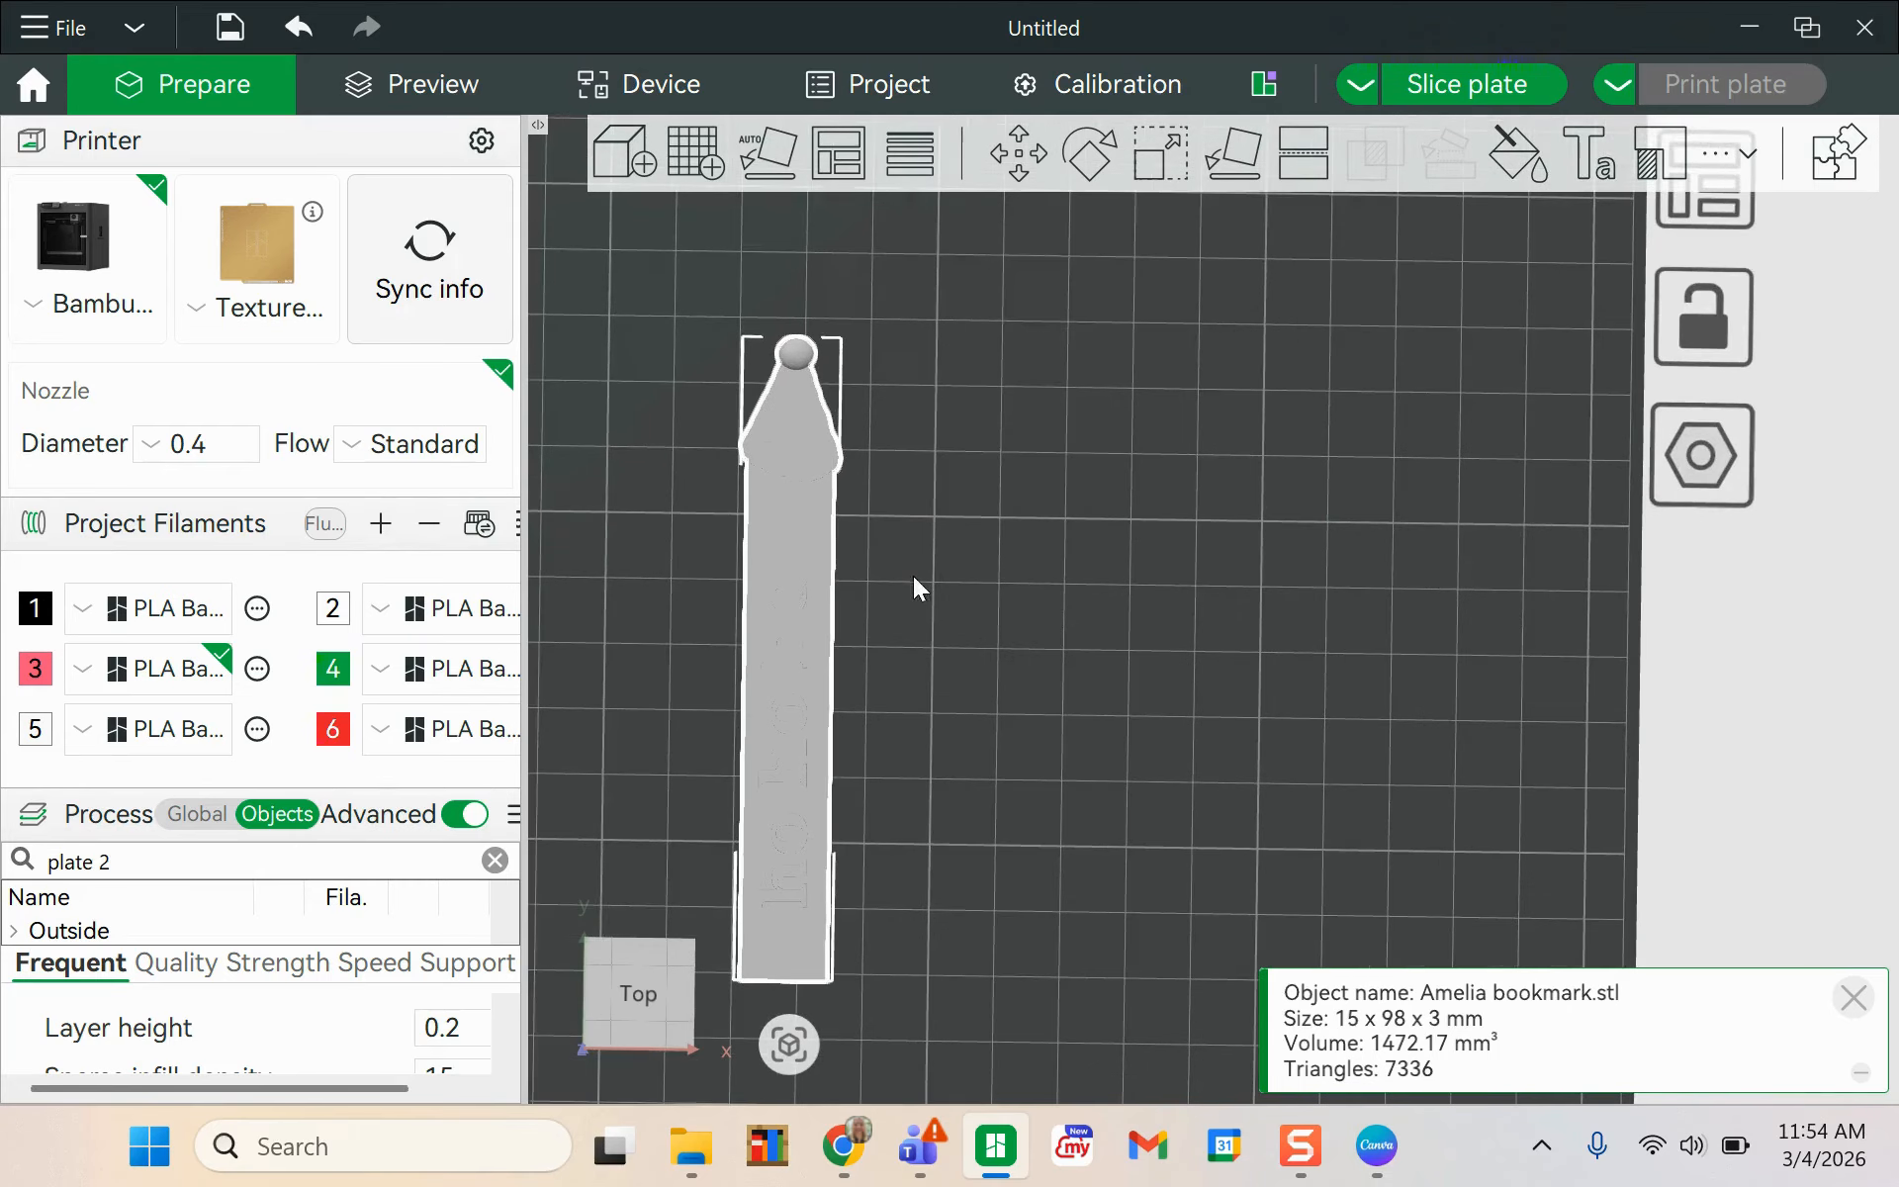
middle_drag(839, 644, 1238, 555)
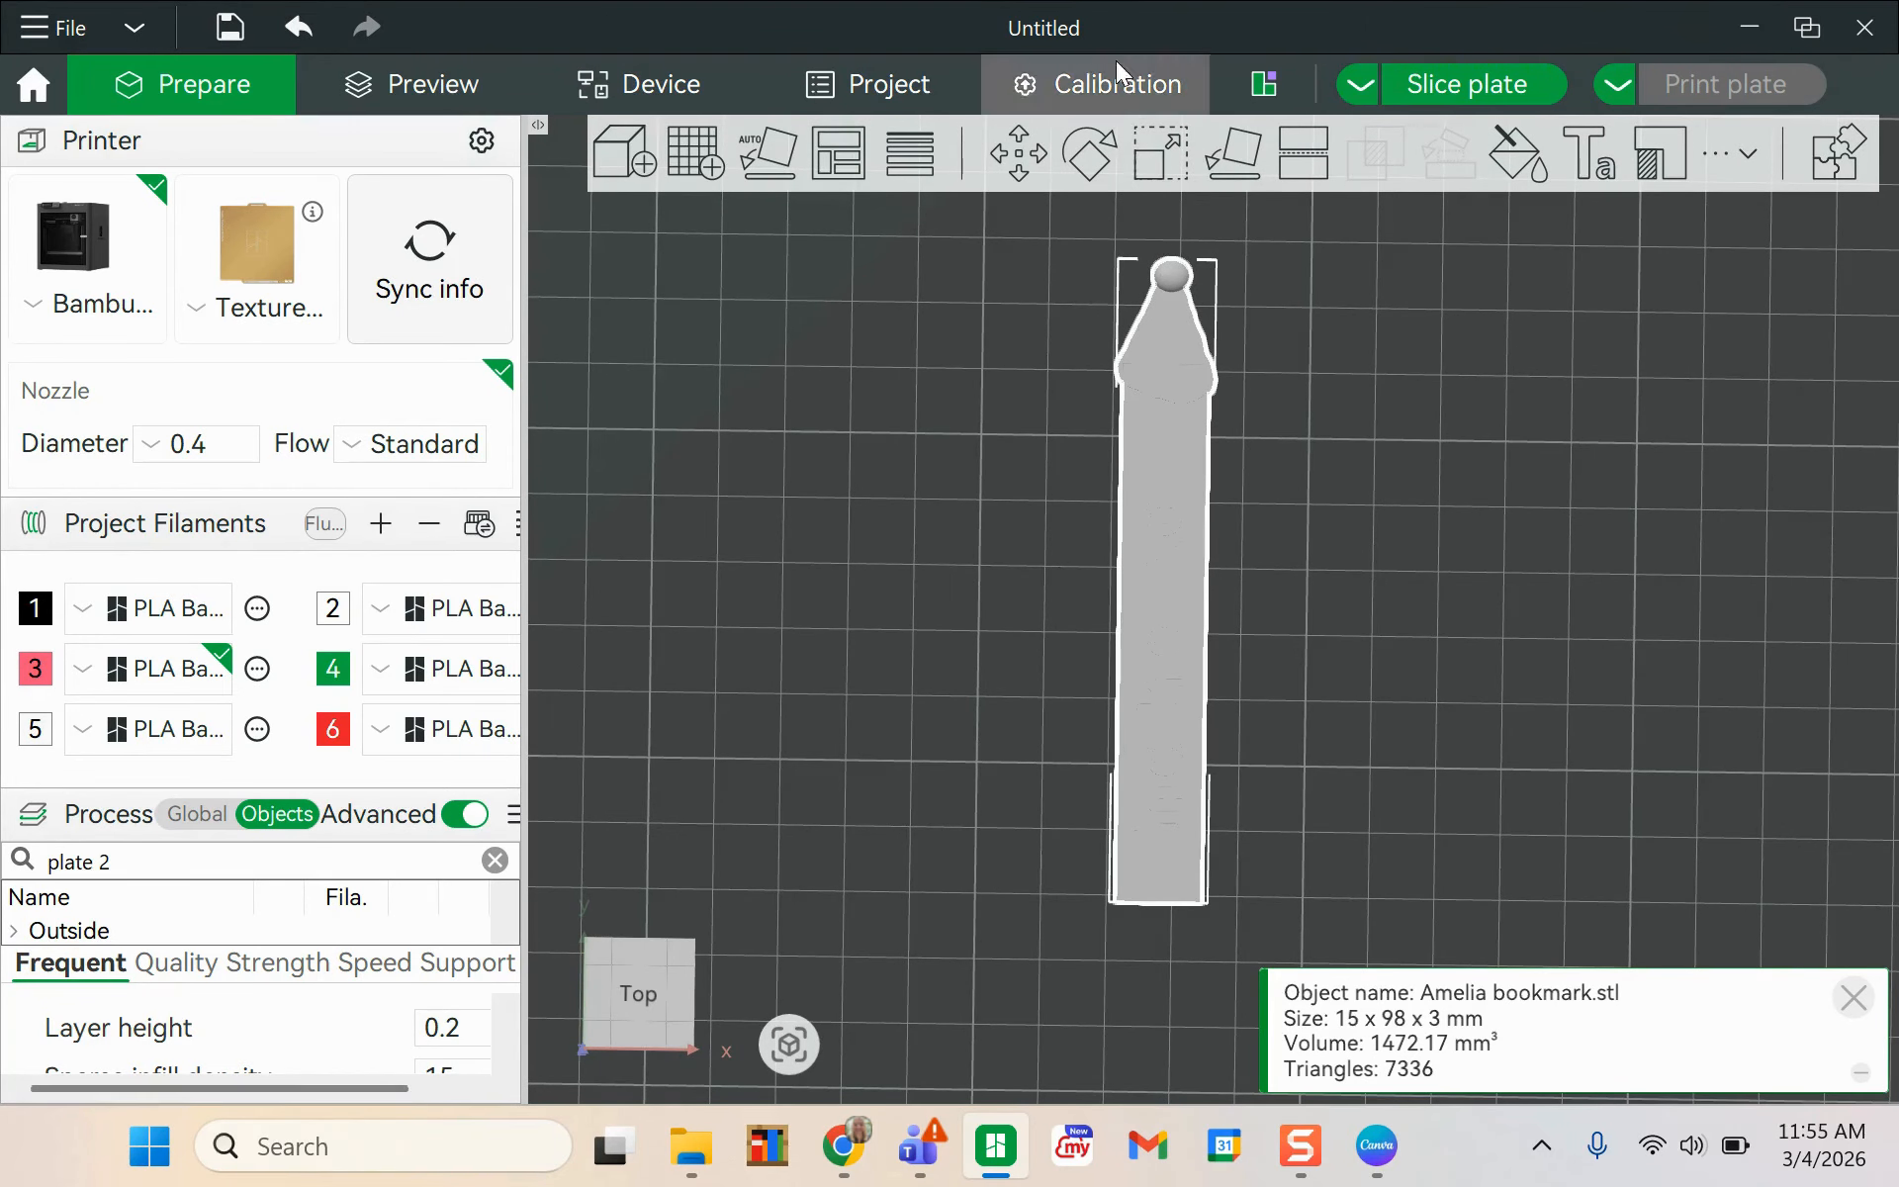
click(1517, 156)
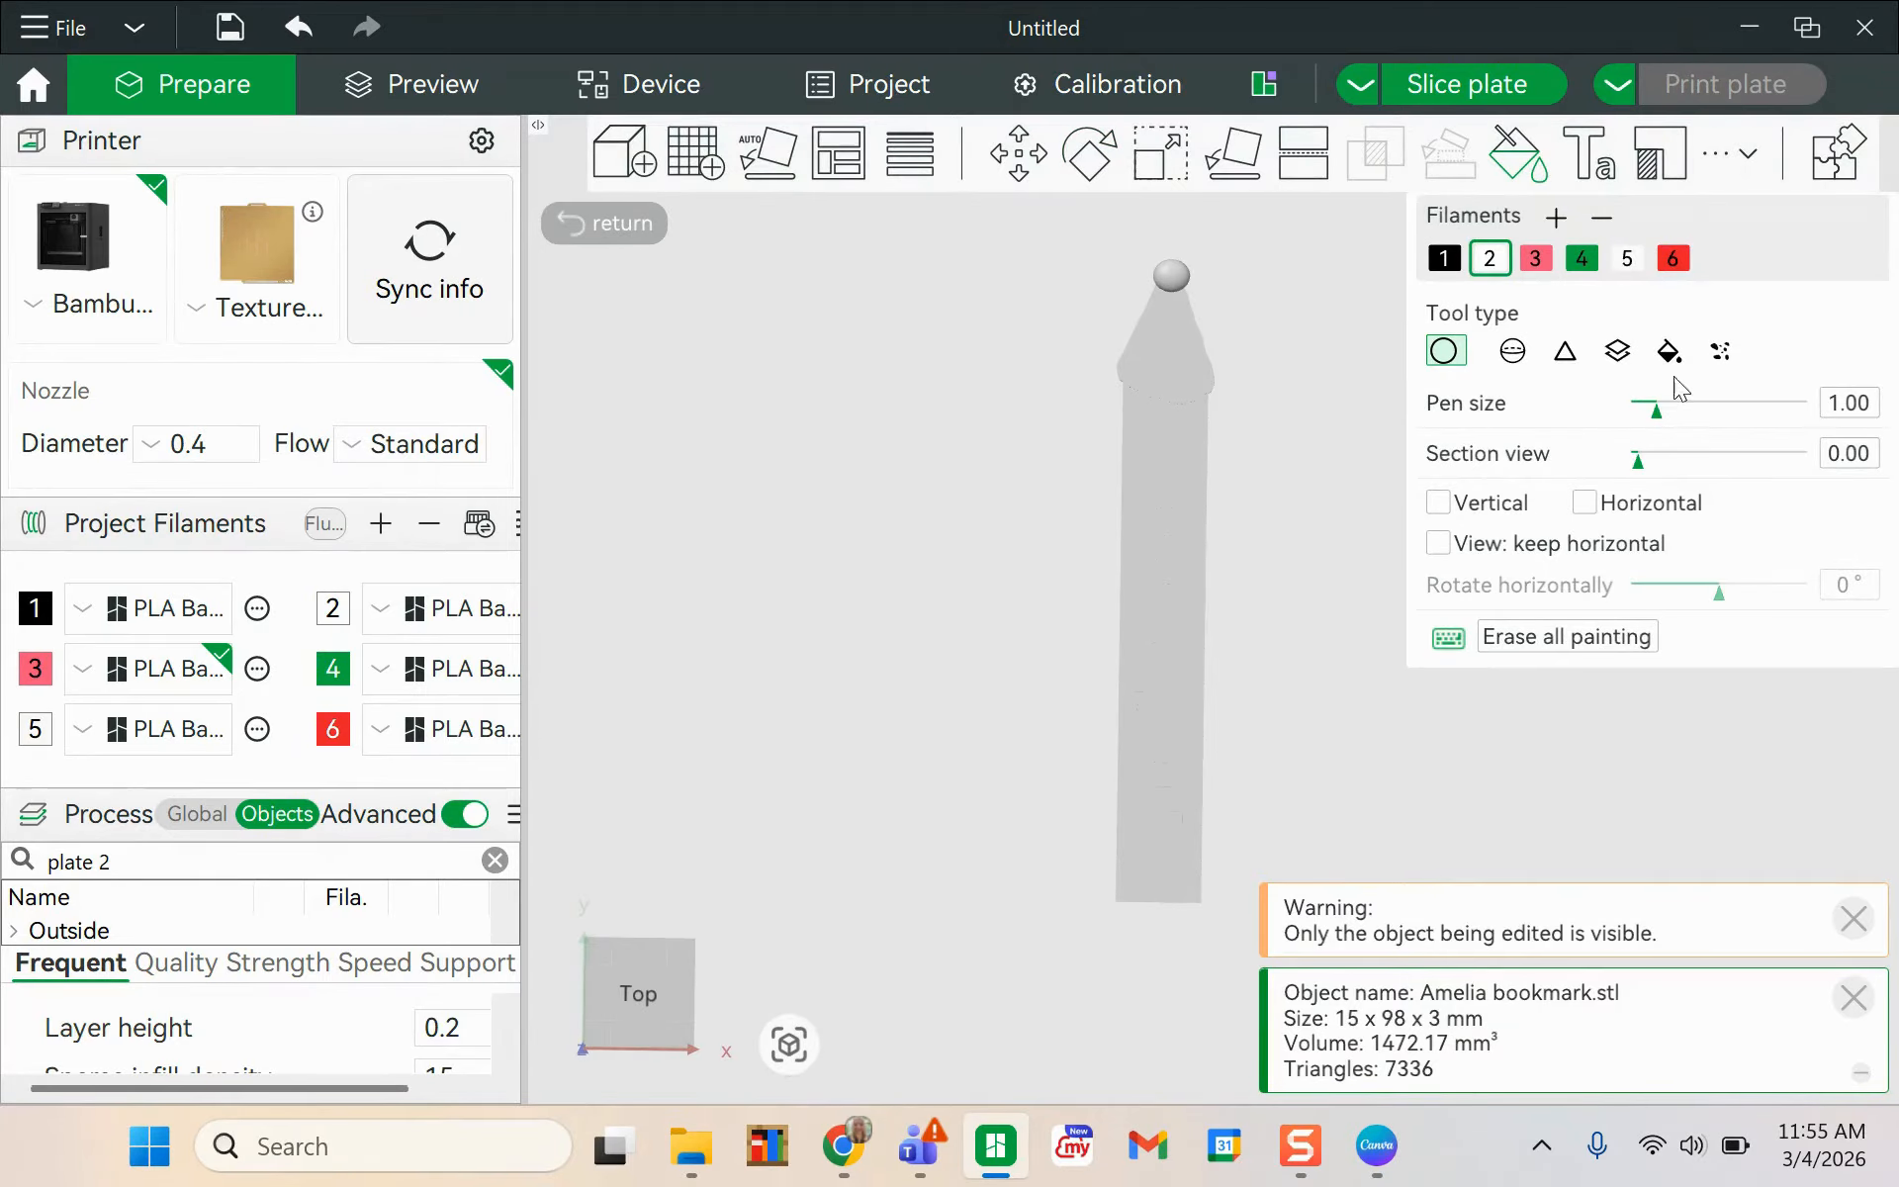
click(1672, 258)
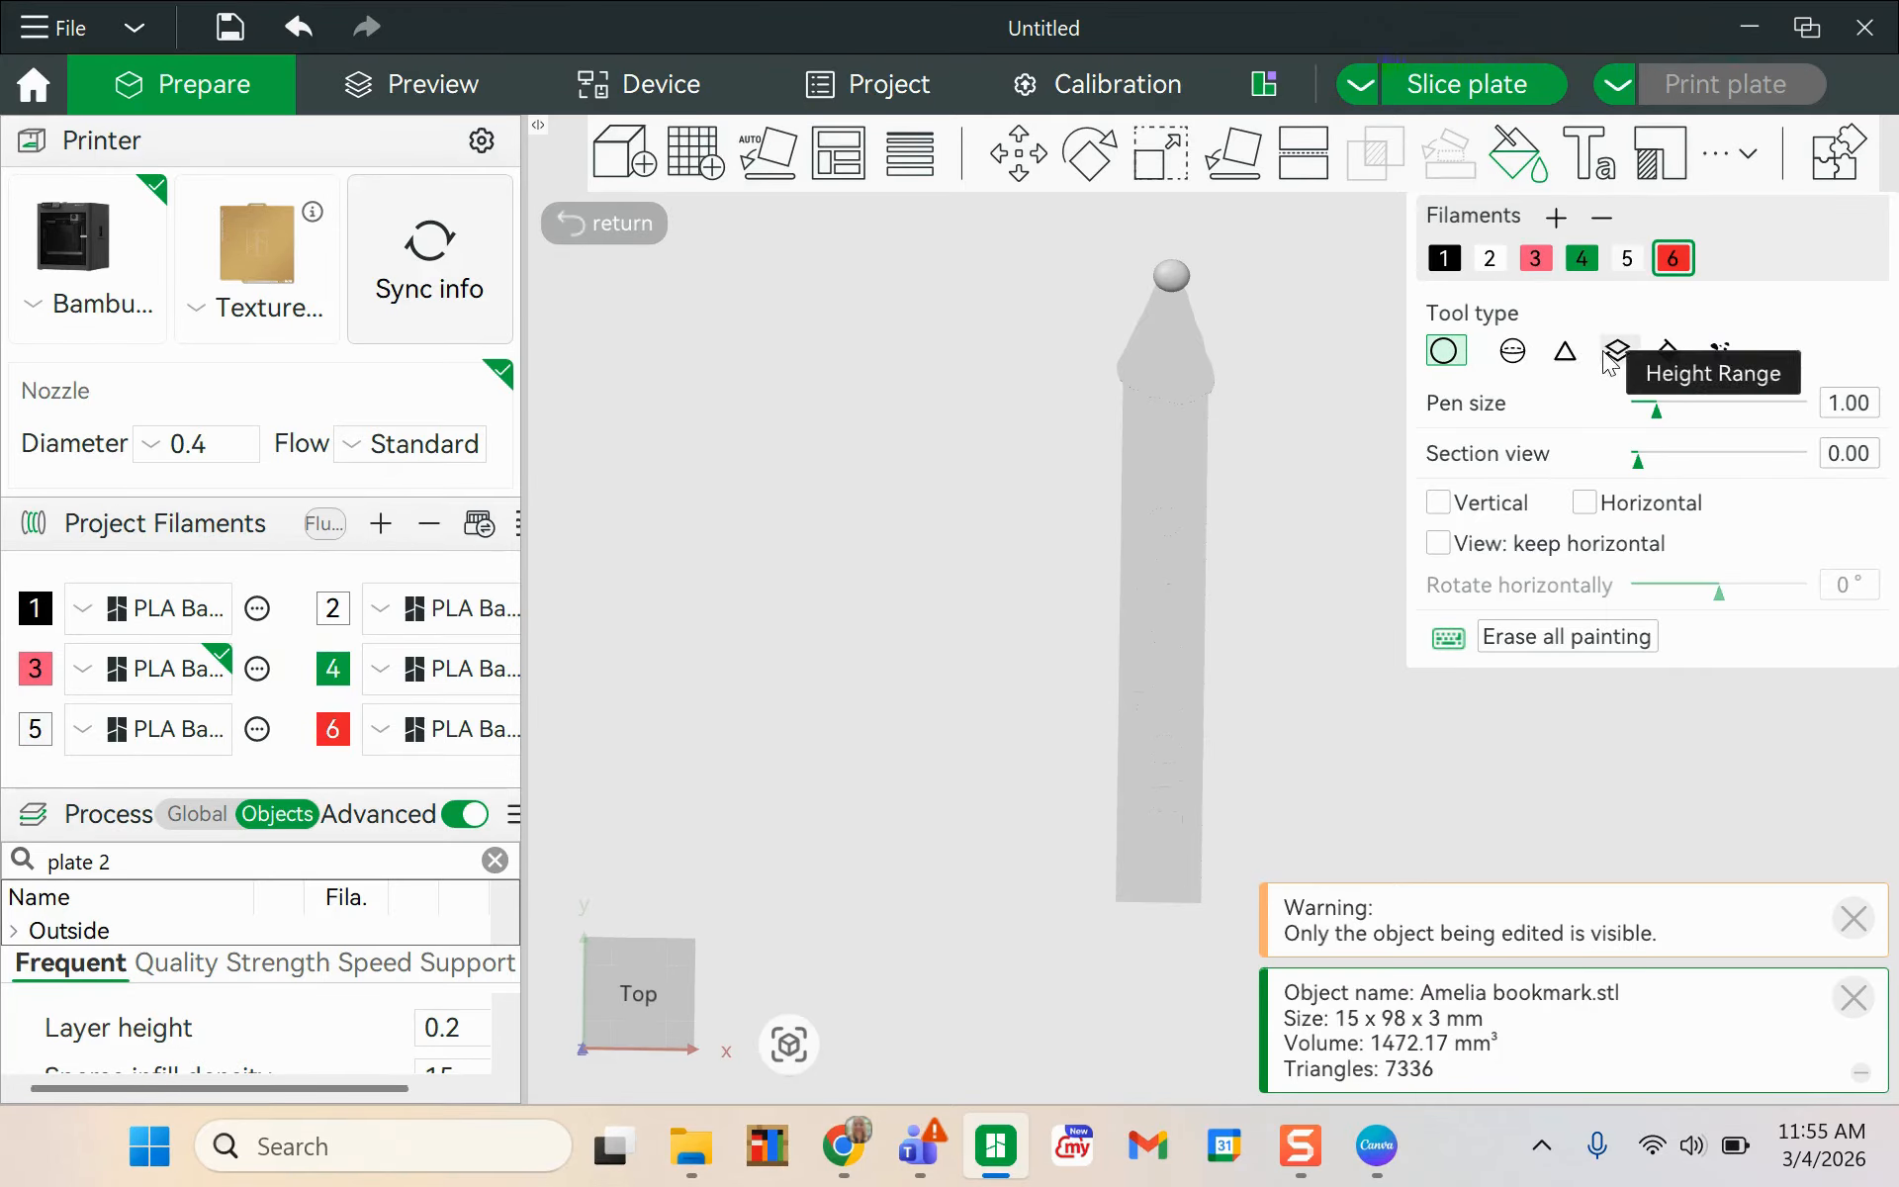
click(1670, 350)
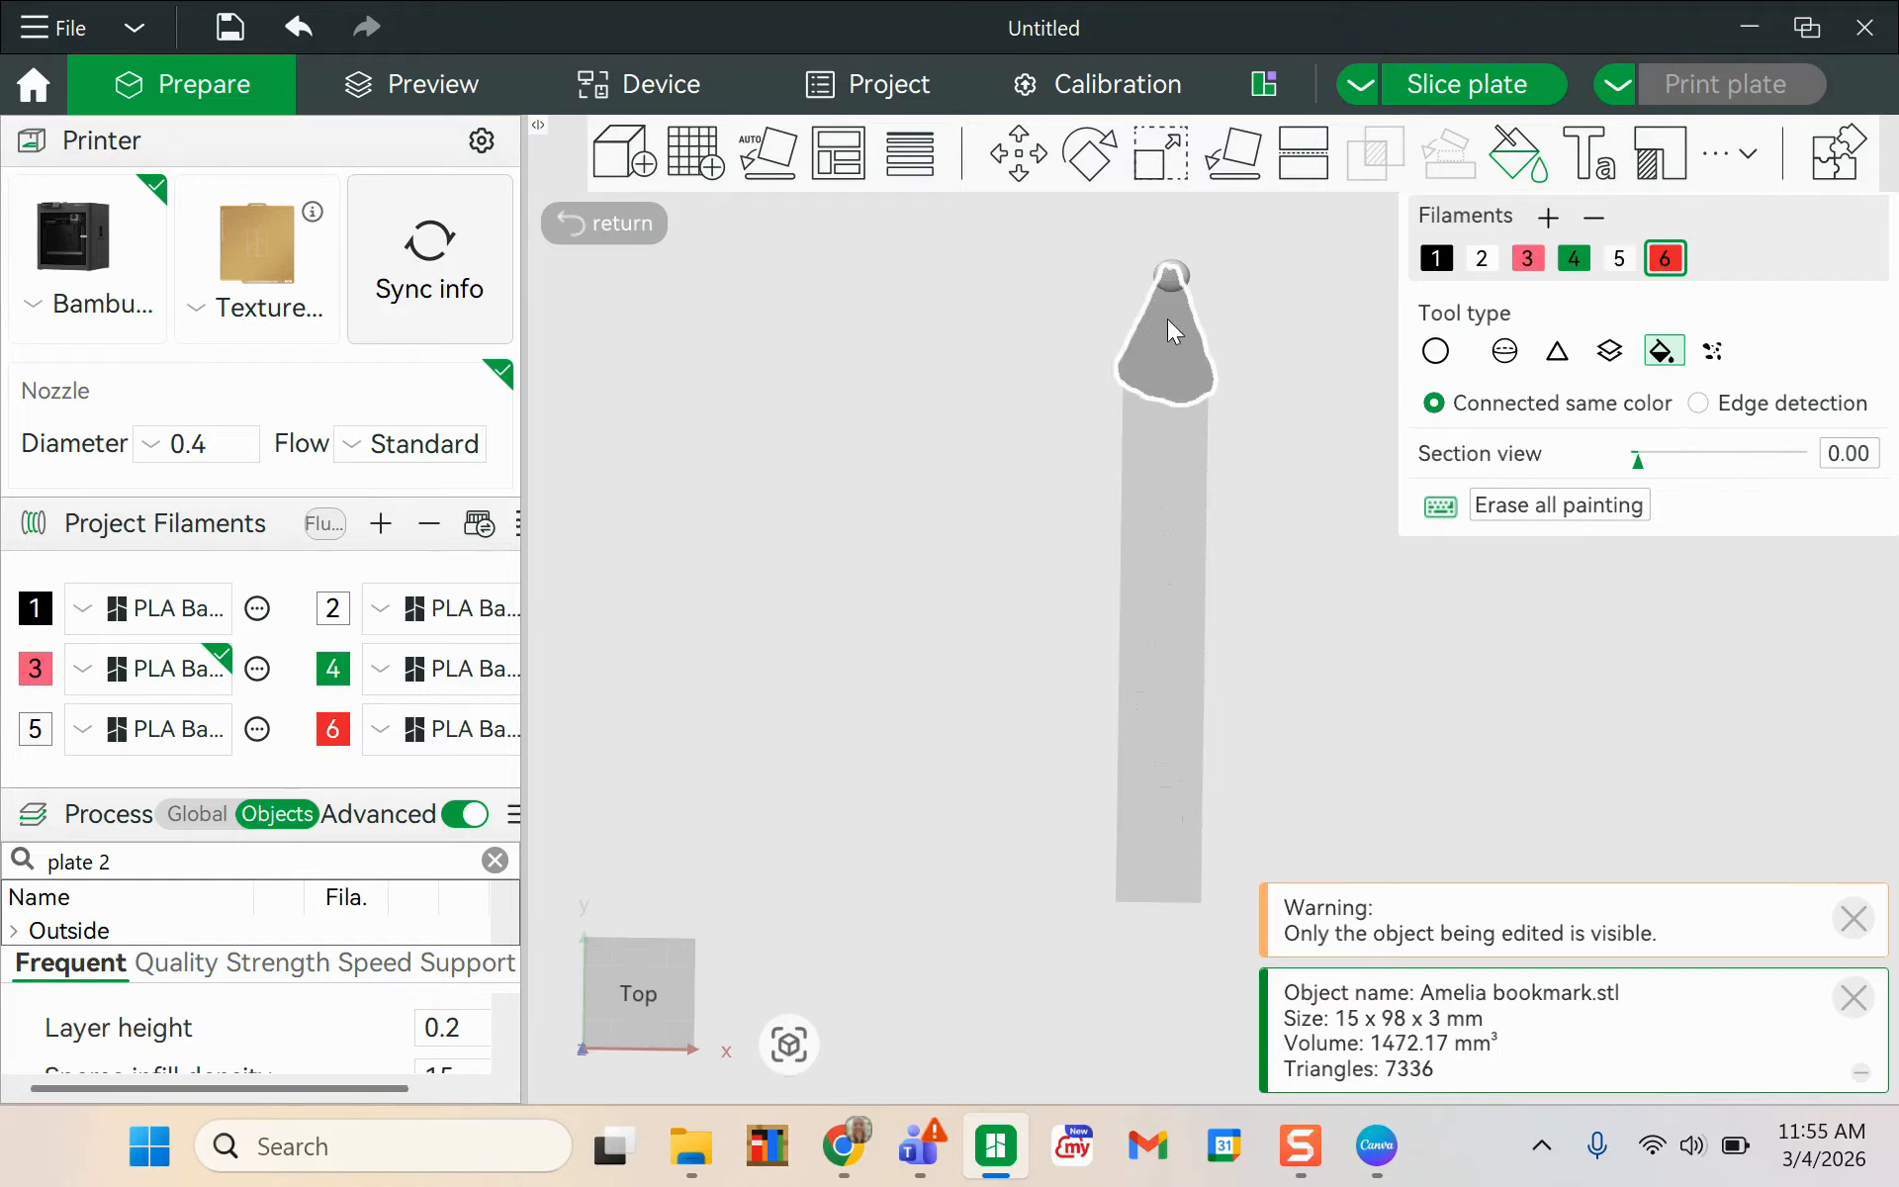
click(1159, 346)
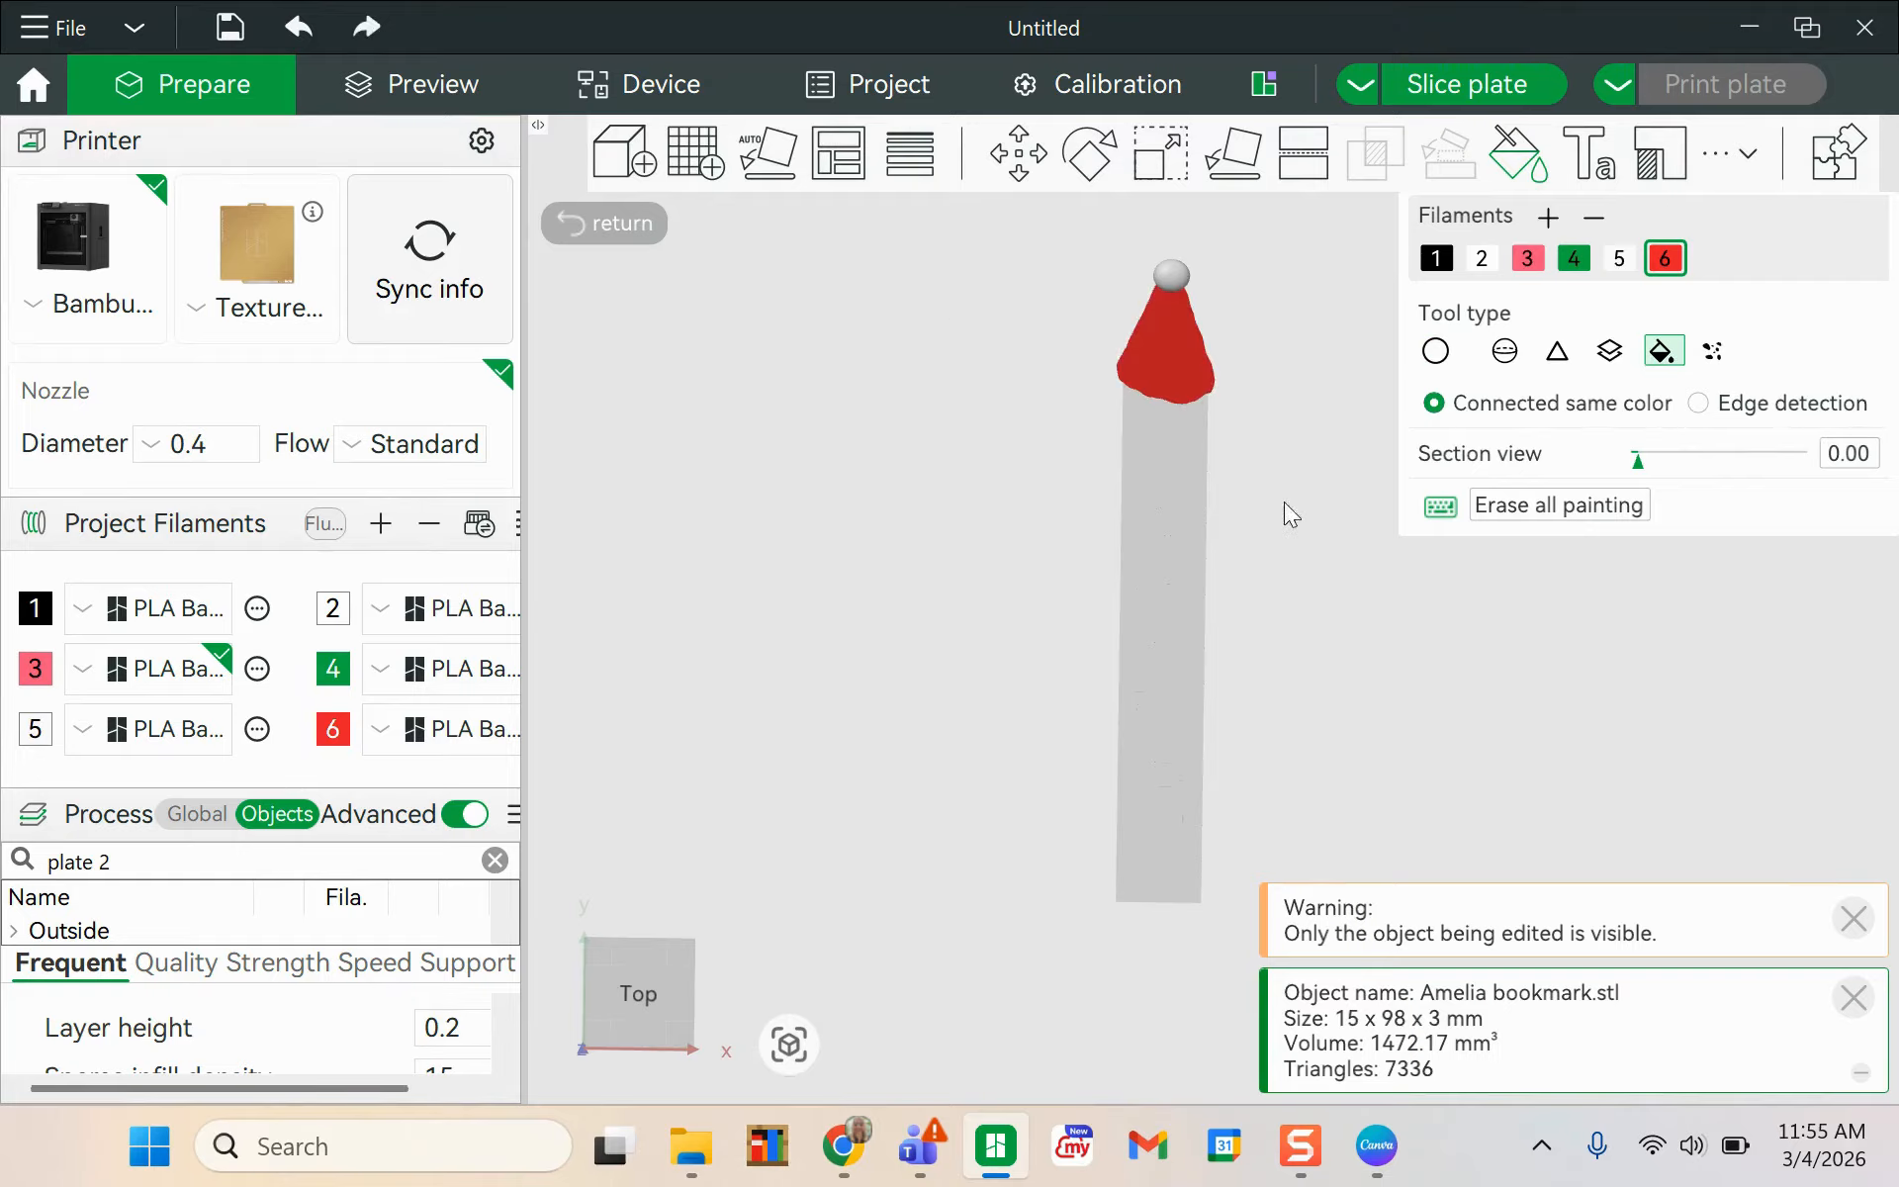
- Fill the top faces of the upper two "ho" words on the bookmark with red filament 6
drag(1303, 596, 1136, 698)
key(1)
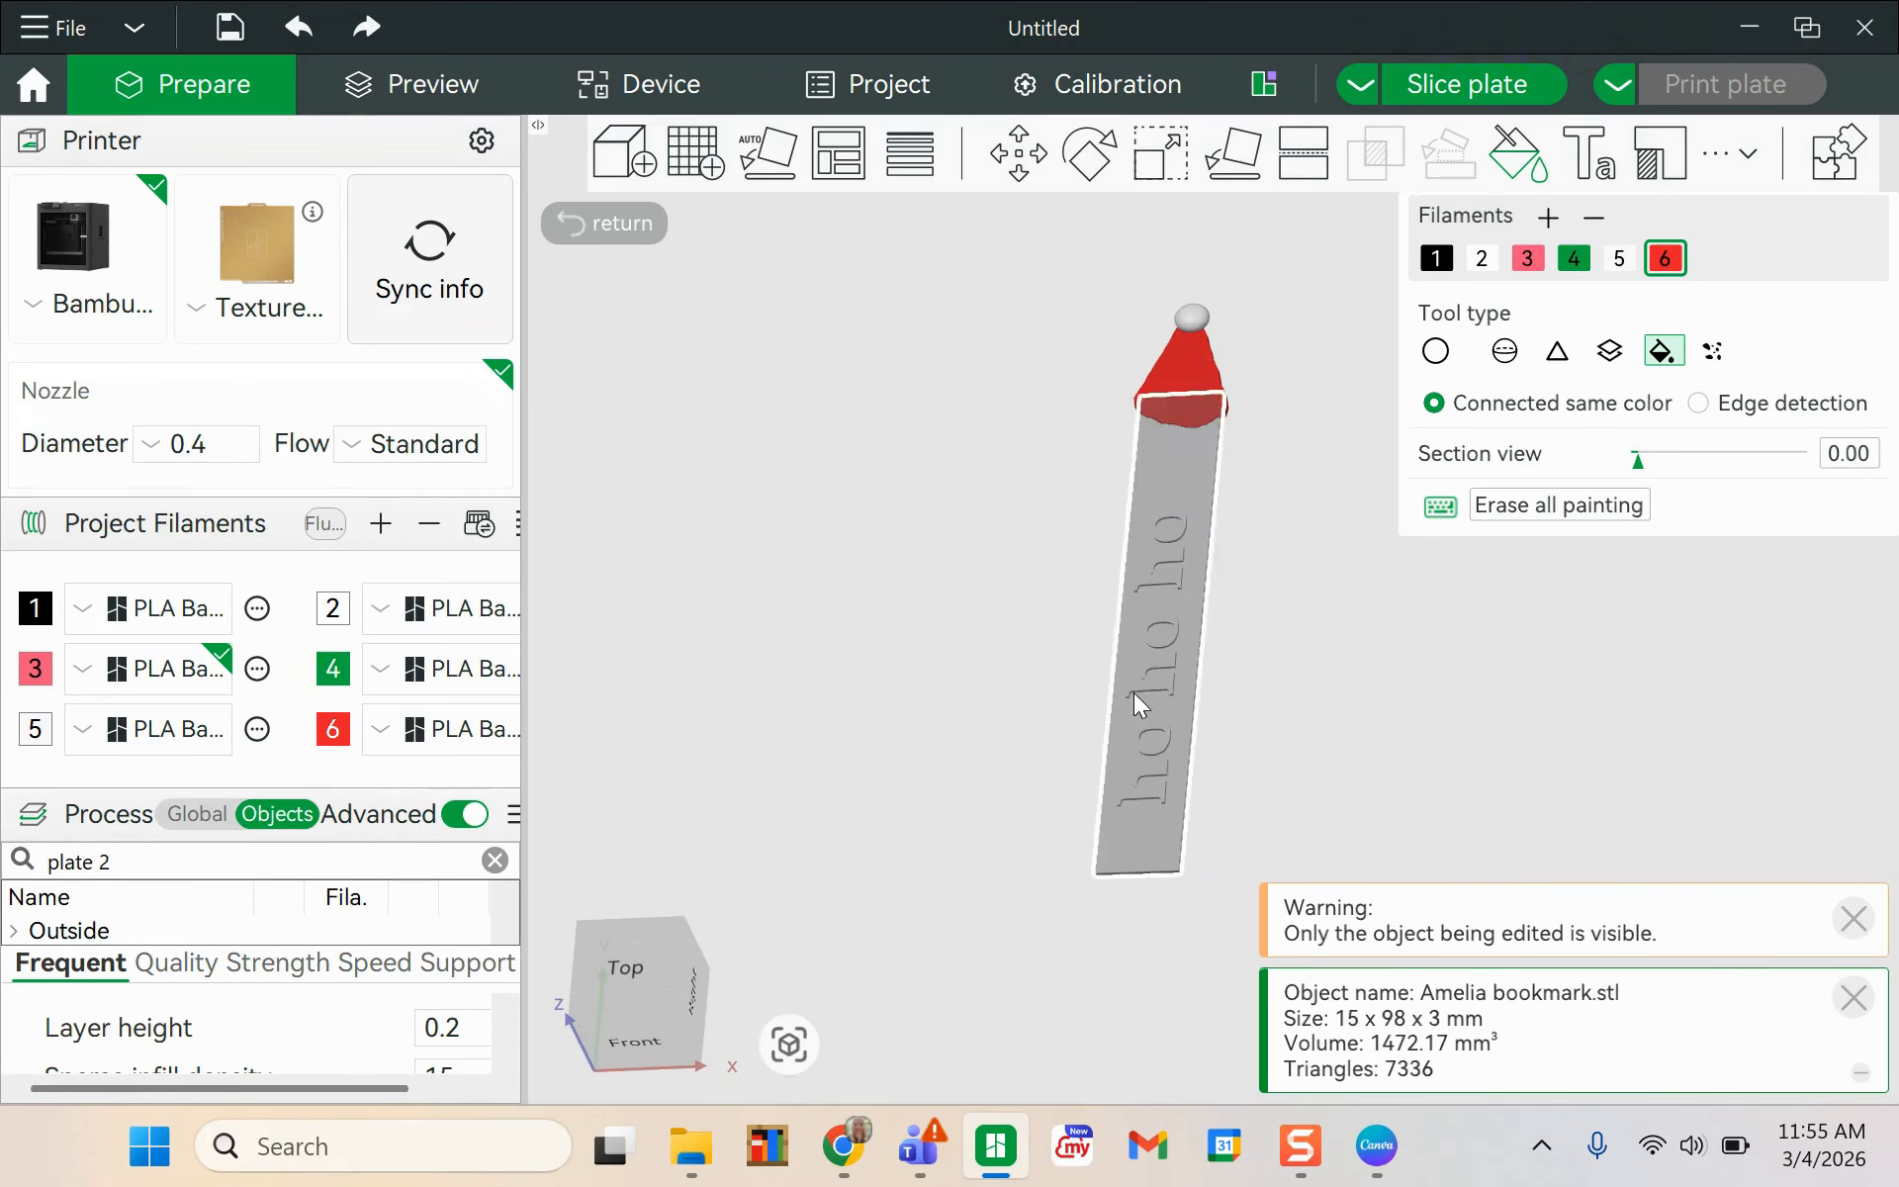
click(1157, 649)
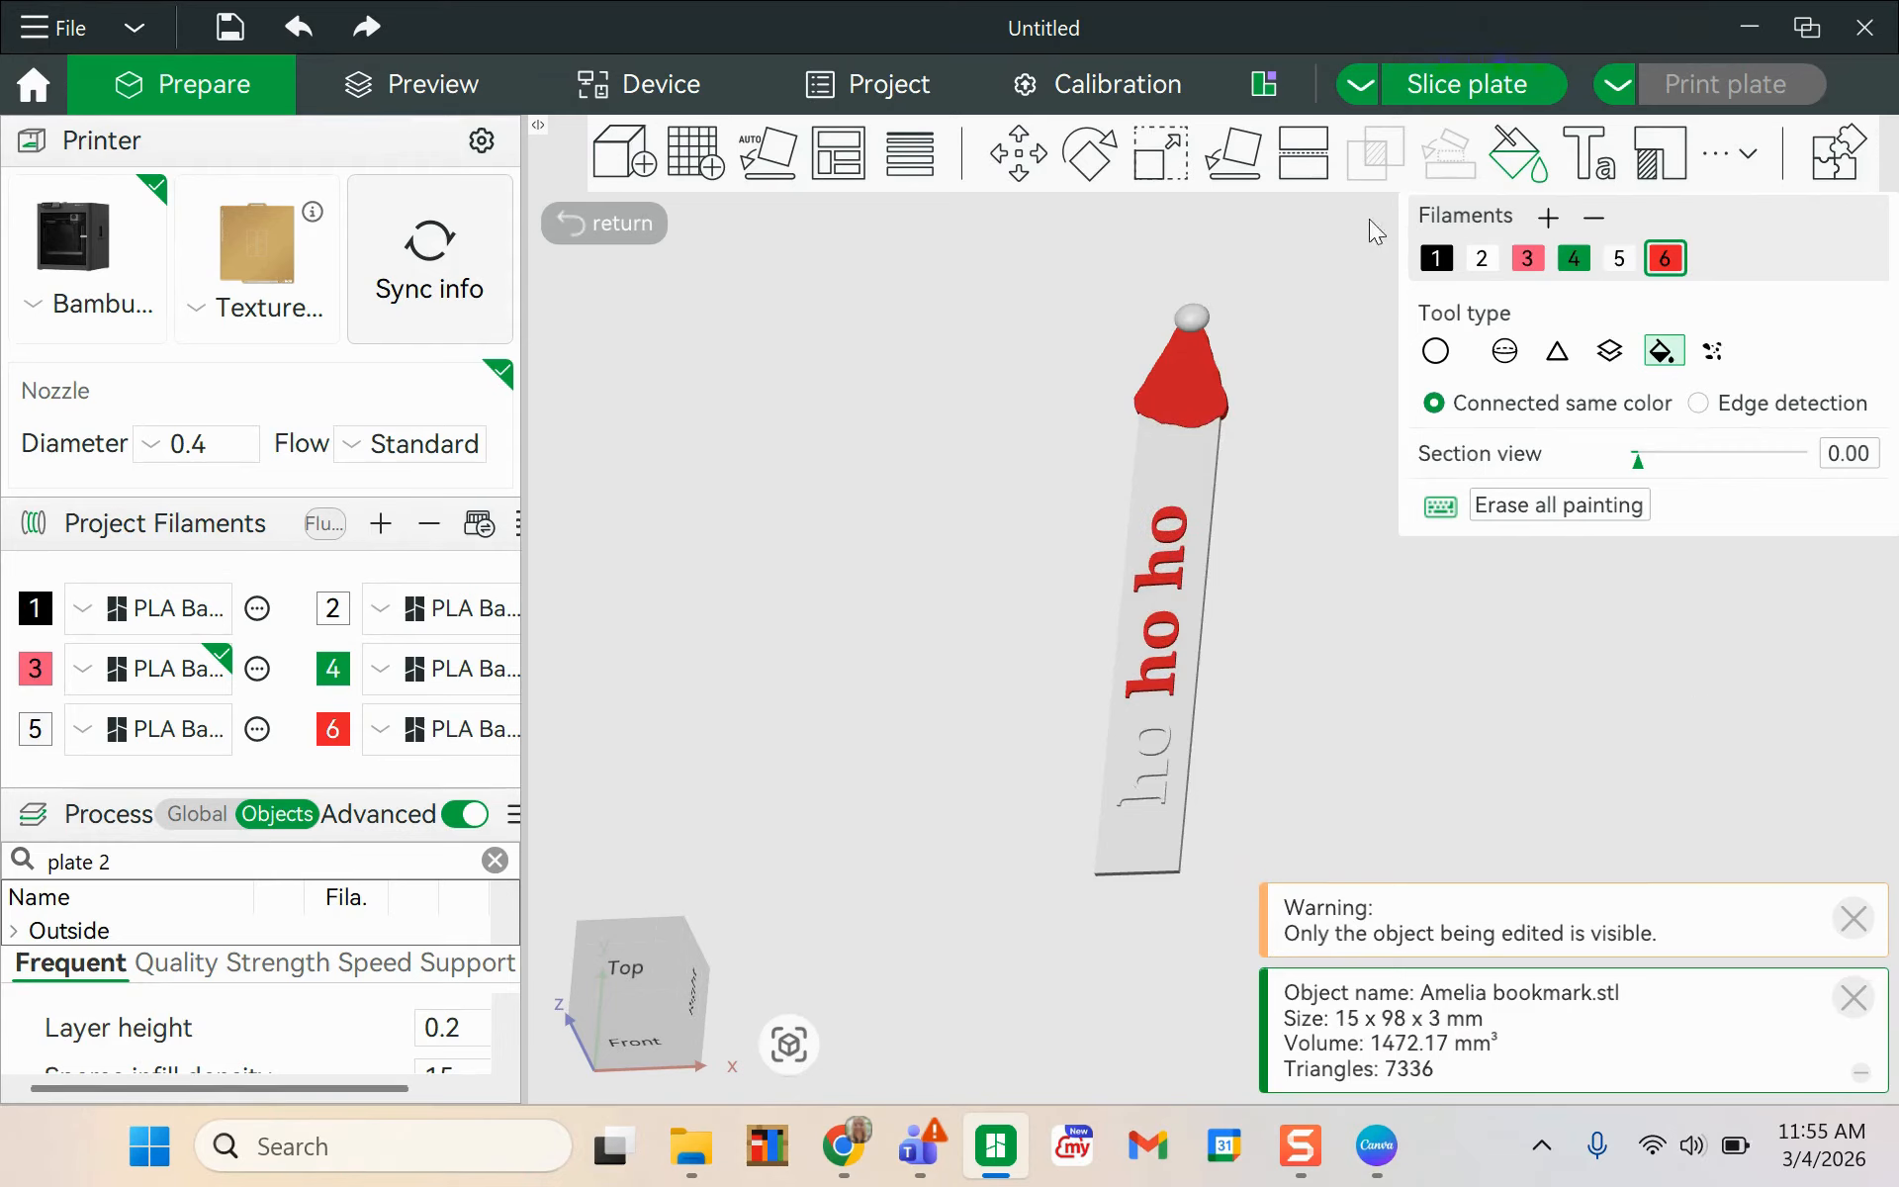
- Paint the top faces of the last "ho" with red filament 6, using the Height Range tool at 0.20
click(1610, 352)
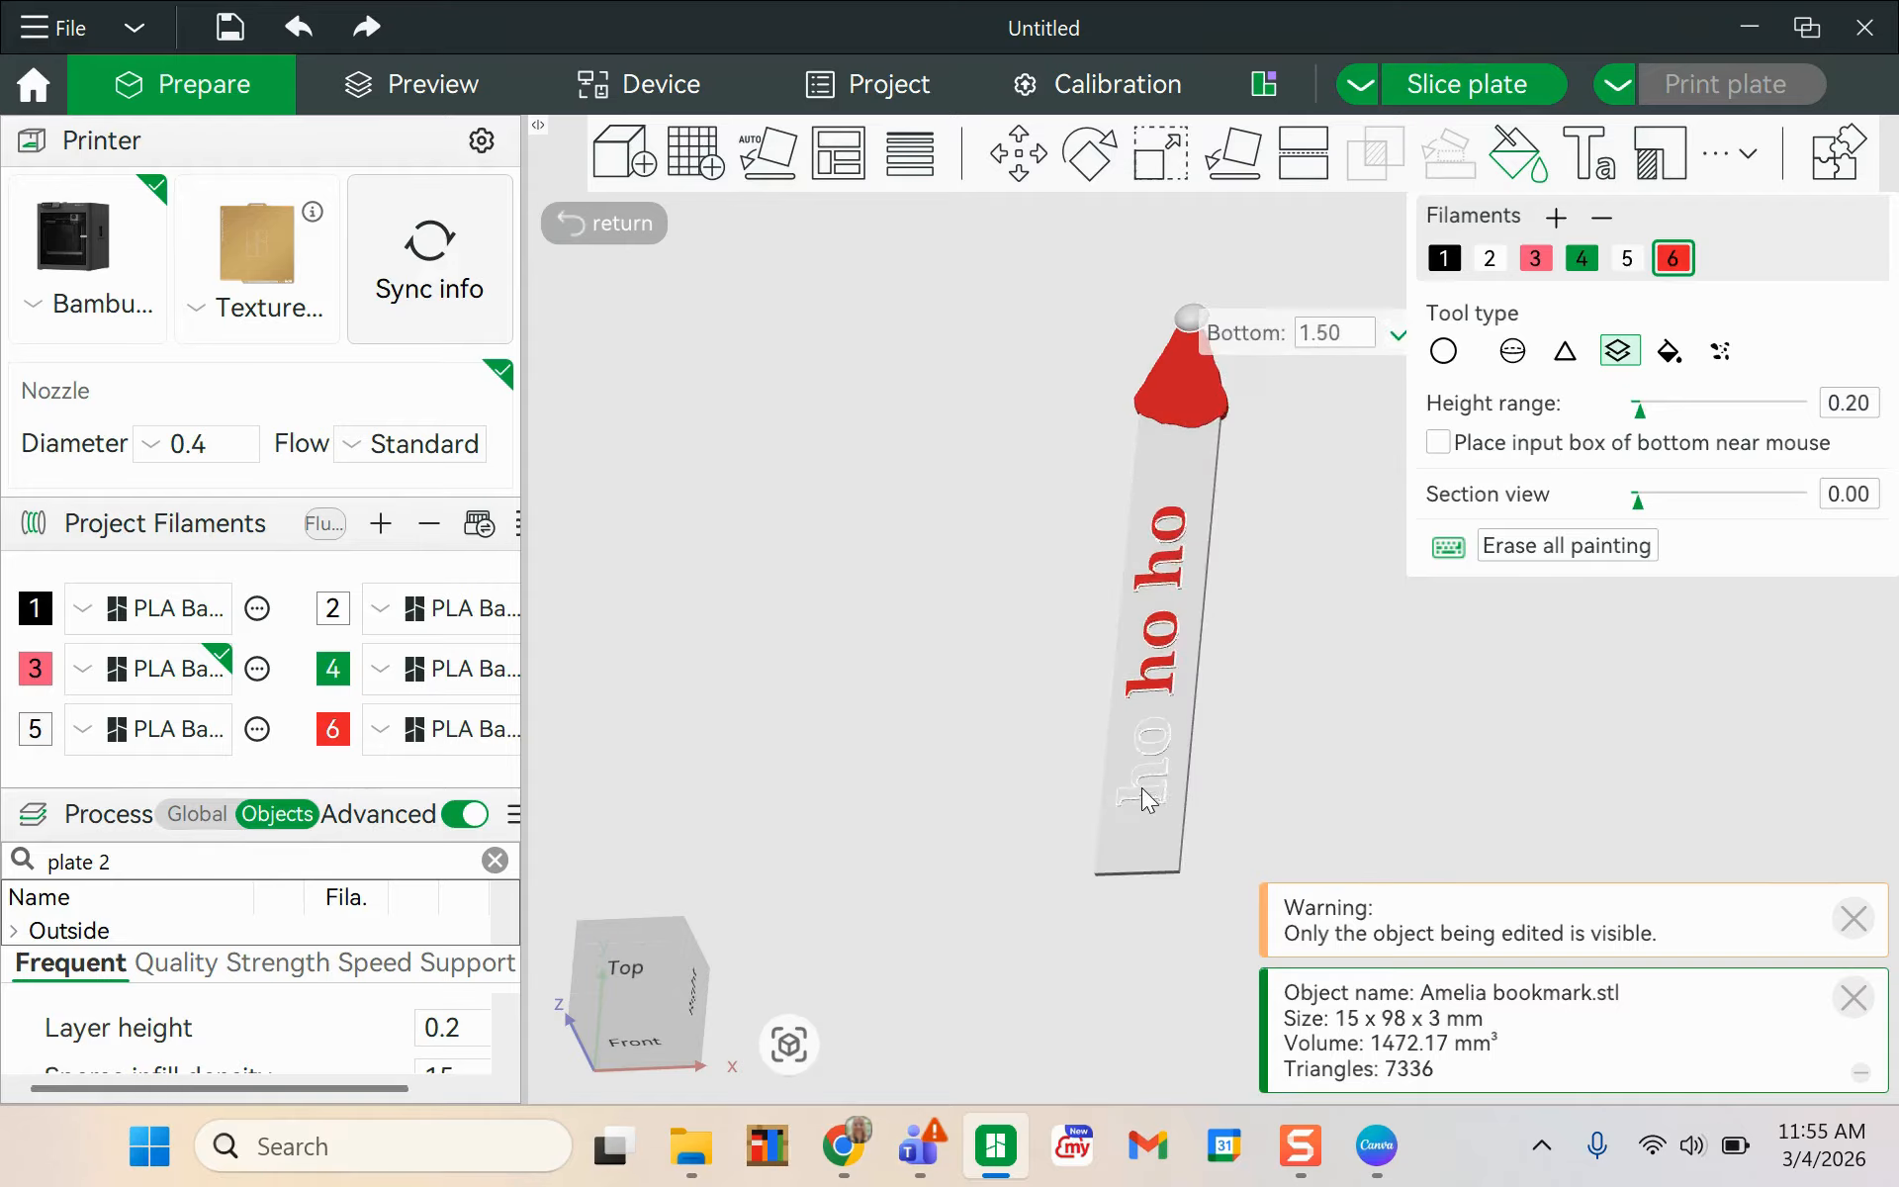
scroll(1120, 794, up, 3)
scroll(1099, 759, up, 1)
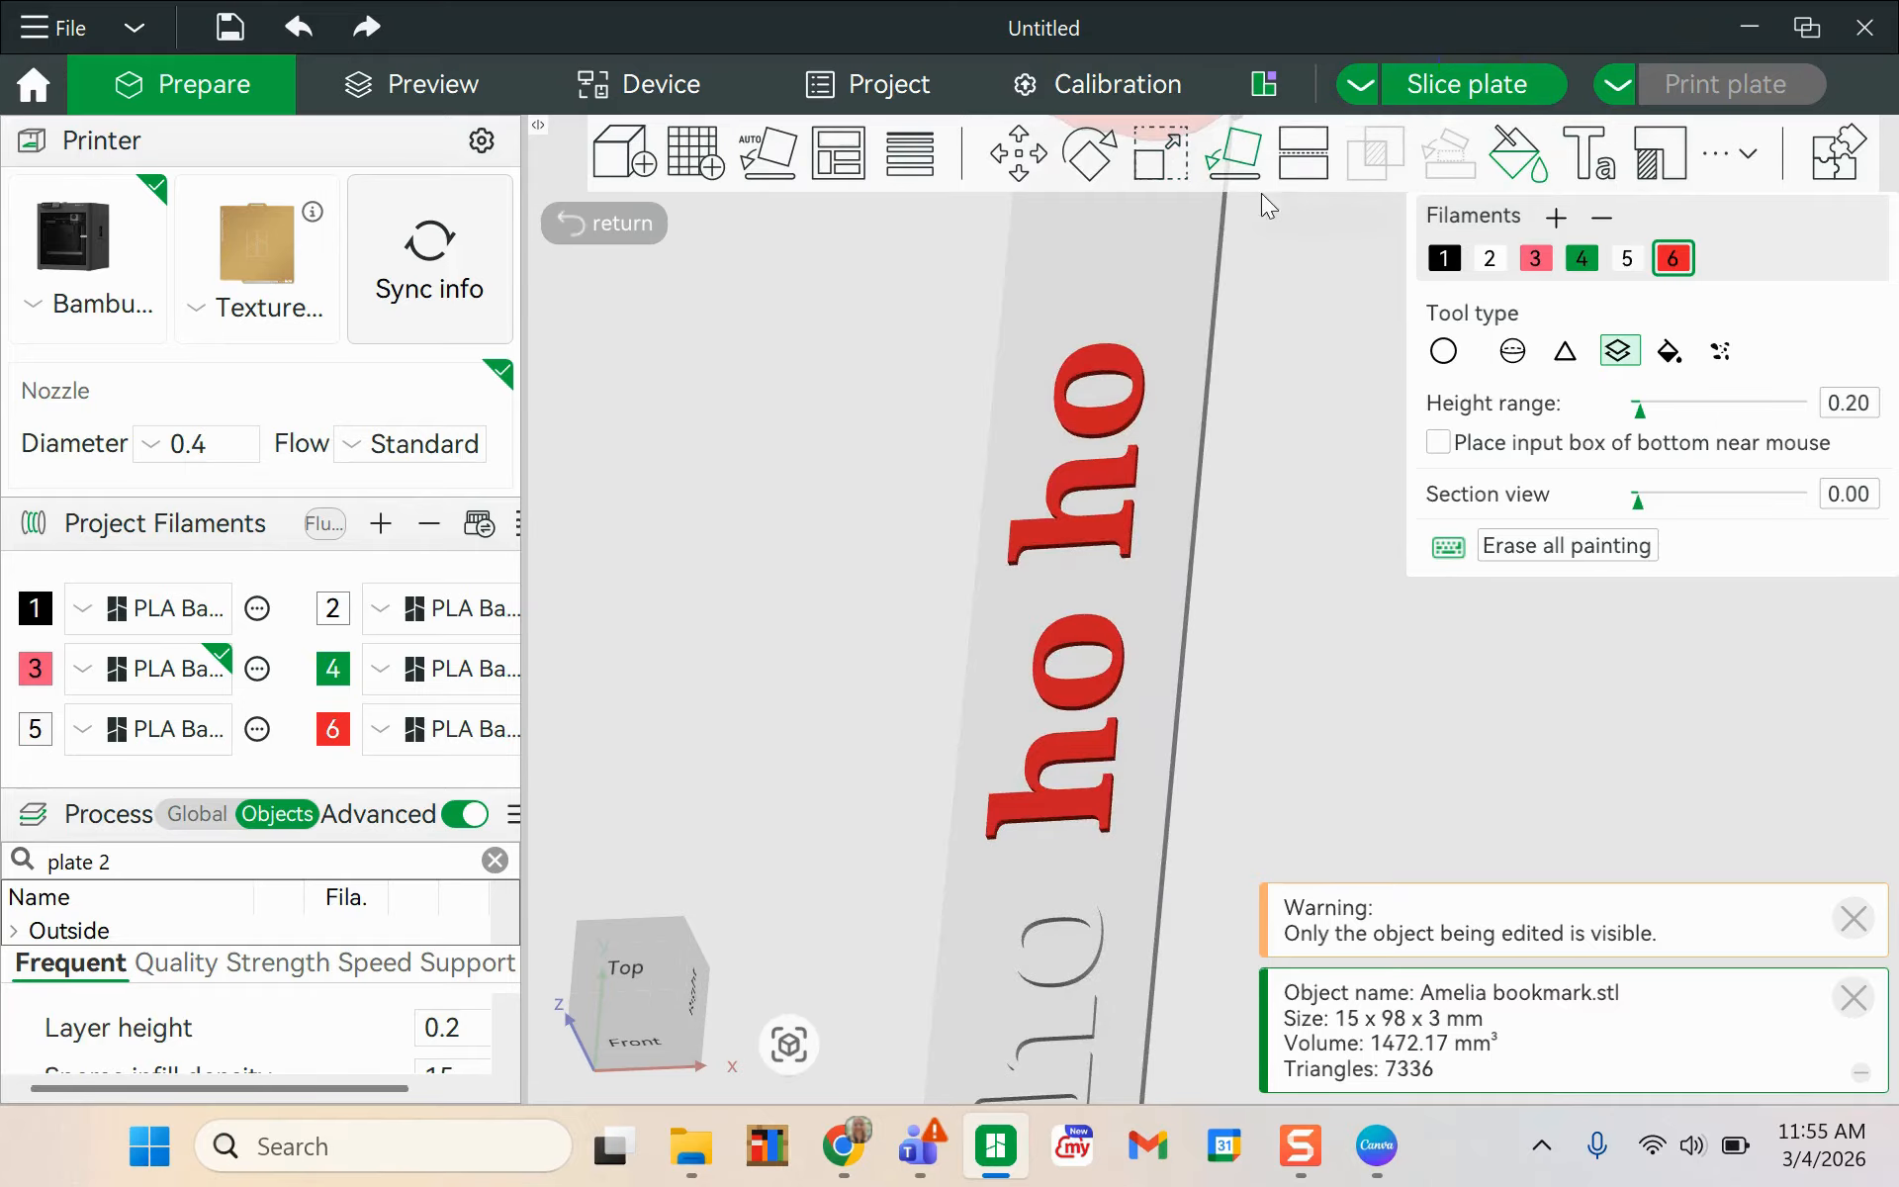
right_drag(1326, 440, 1347, 277)
right_drag(1259, 668, 1291, 351)
click(1077, 589)
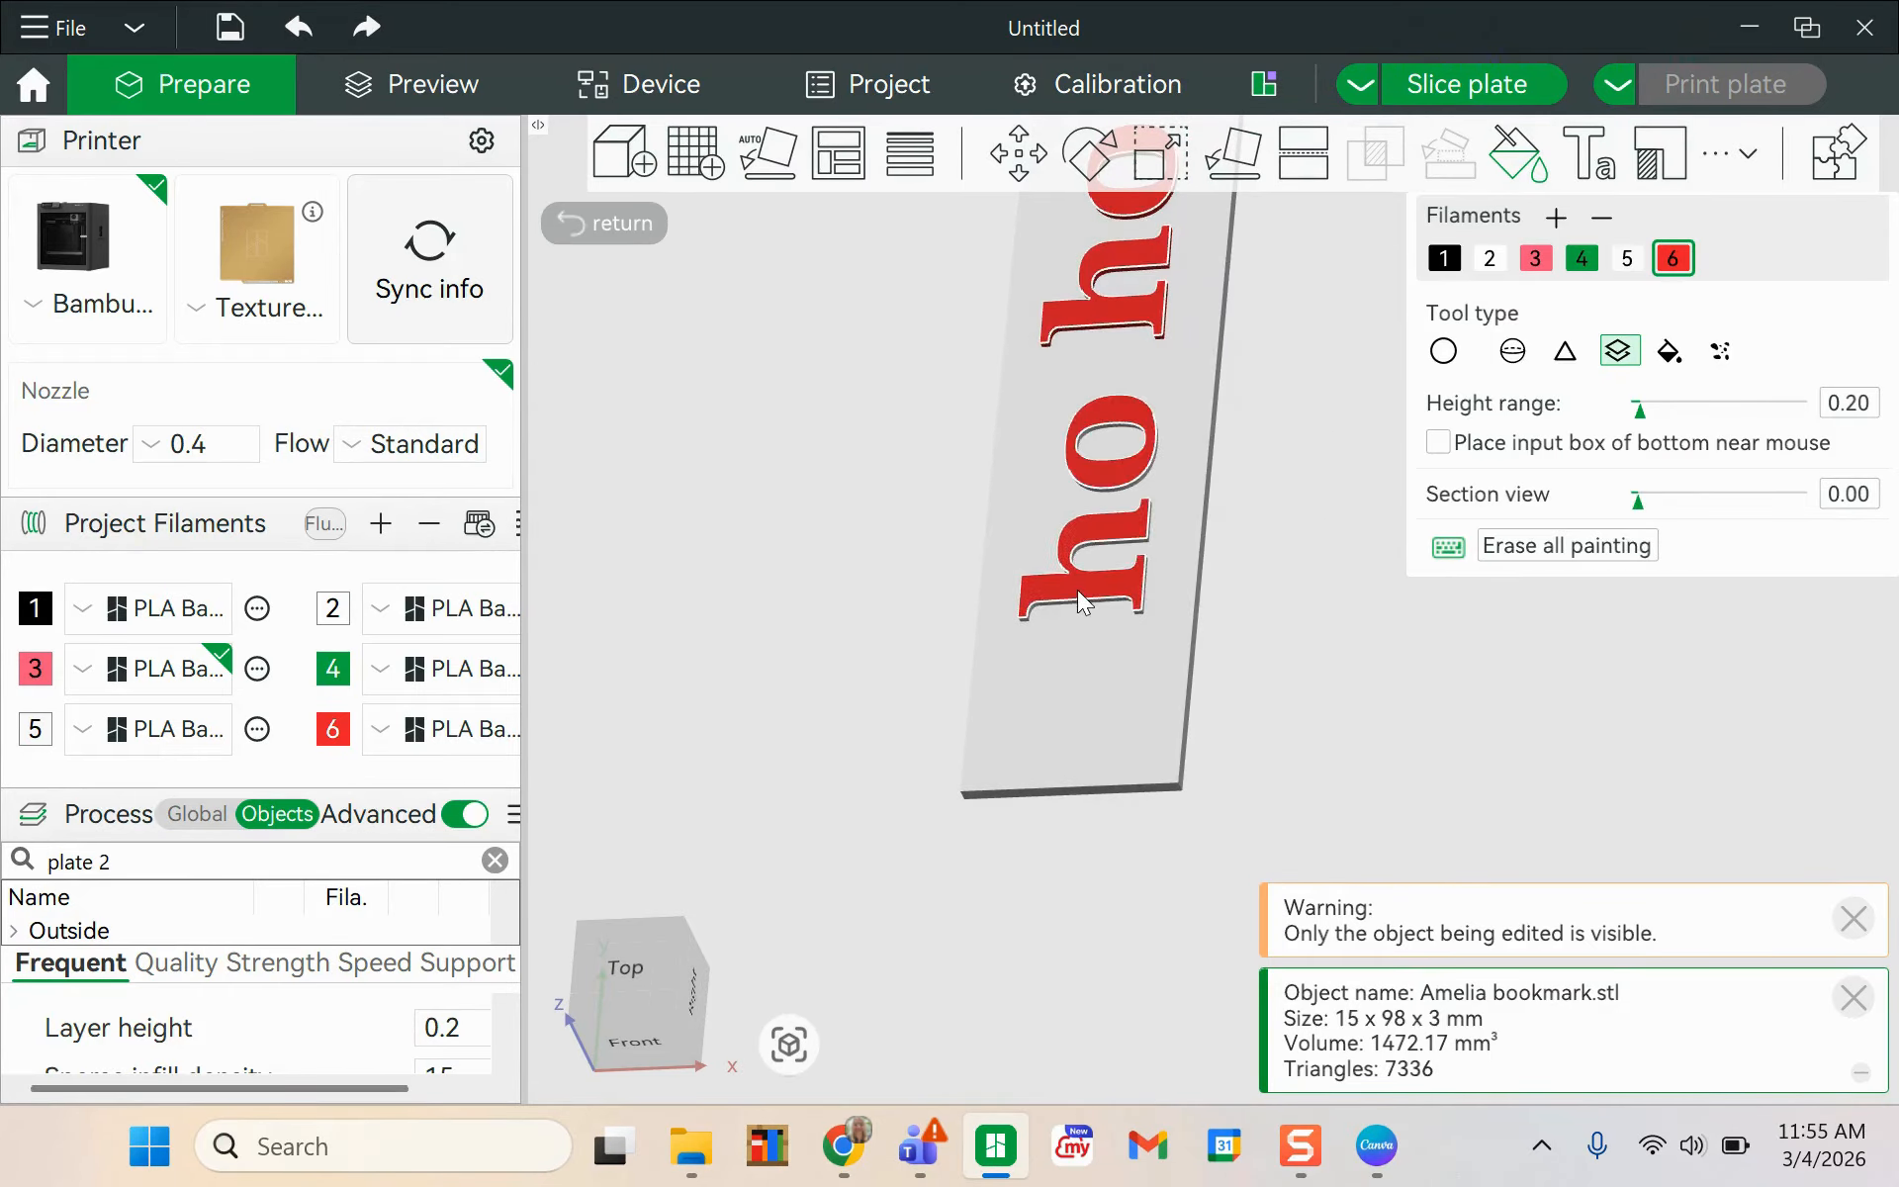
- Paint the lettering's side walls red with the Height Range tool and undo the pass that also colours the bookmark's base surface
scroll(1078, 592, up, 1)
scroll(1078, 592, up, 3)
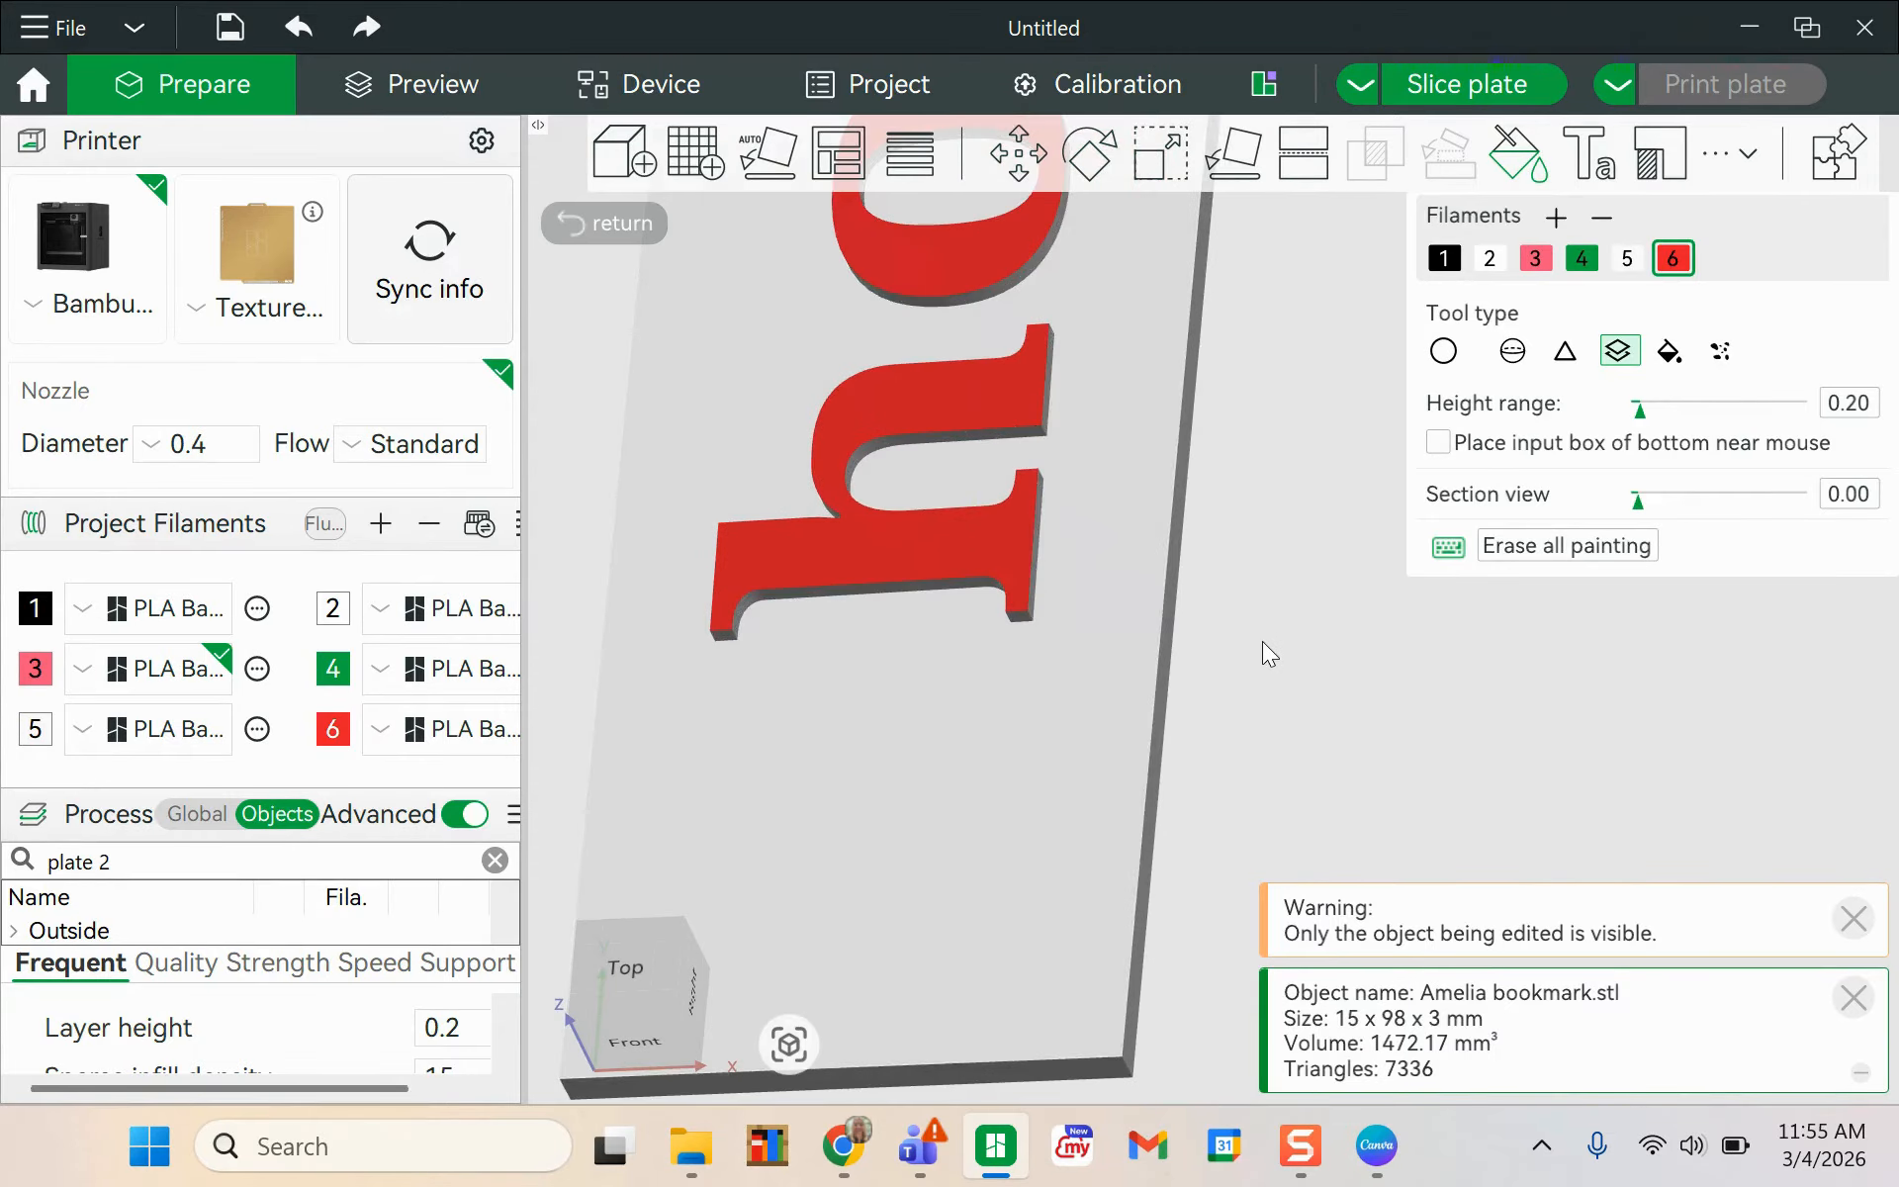
scroll(1262, 633, down, 1)
right_drag(1261, 623, 1348, 670)
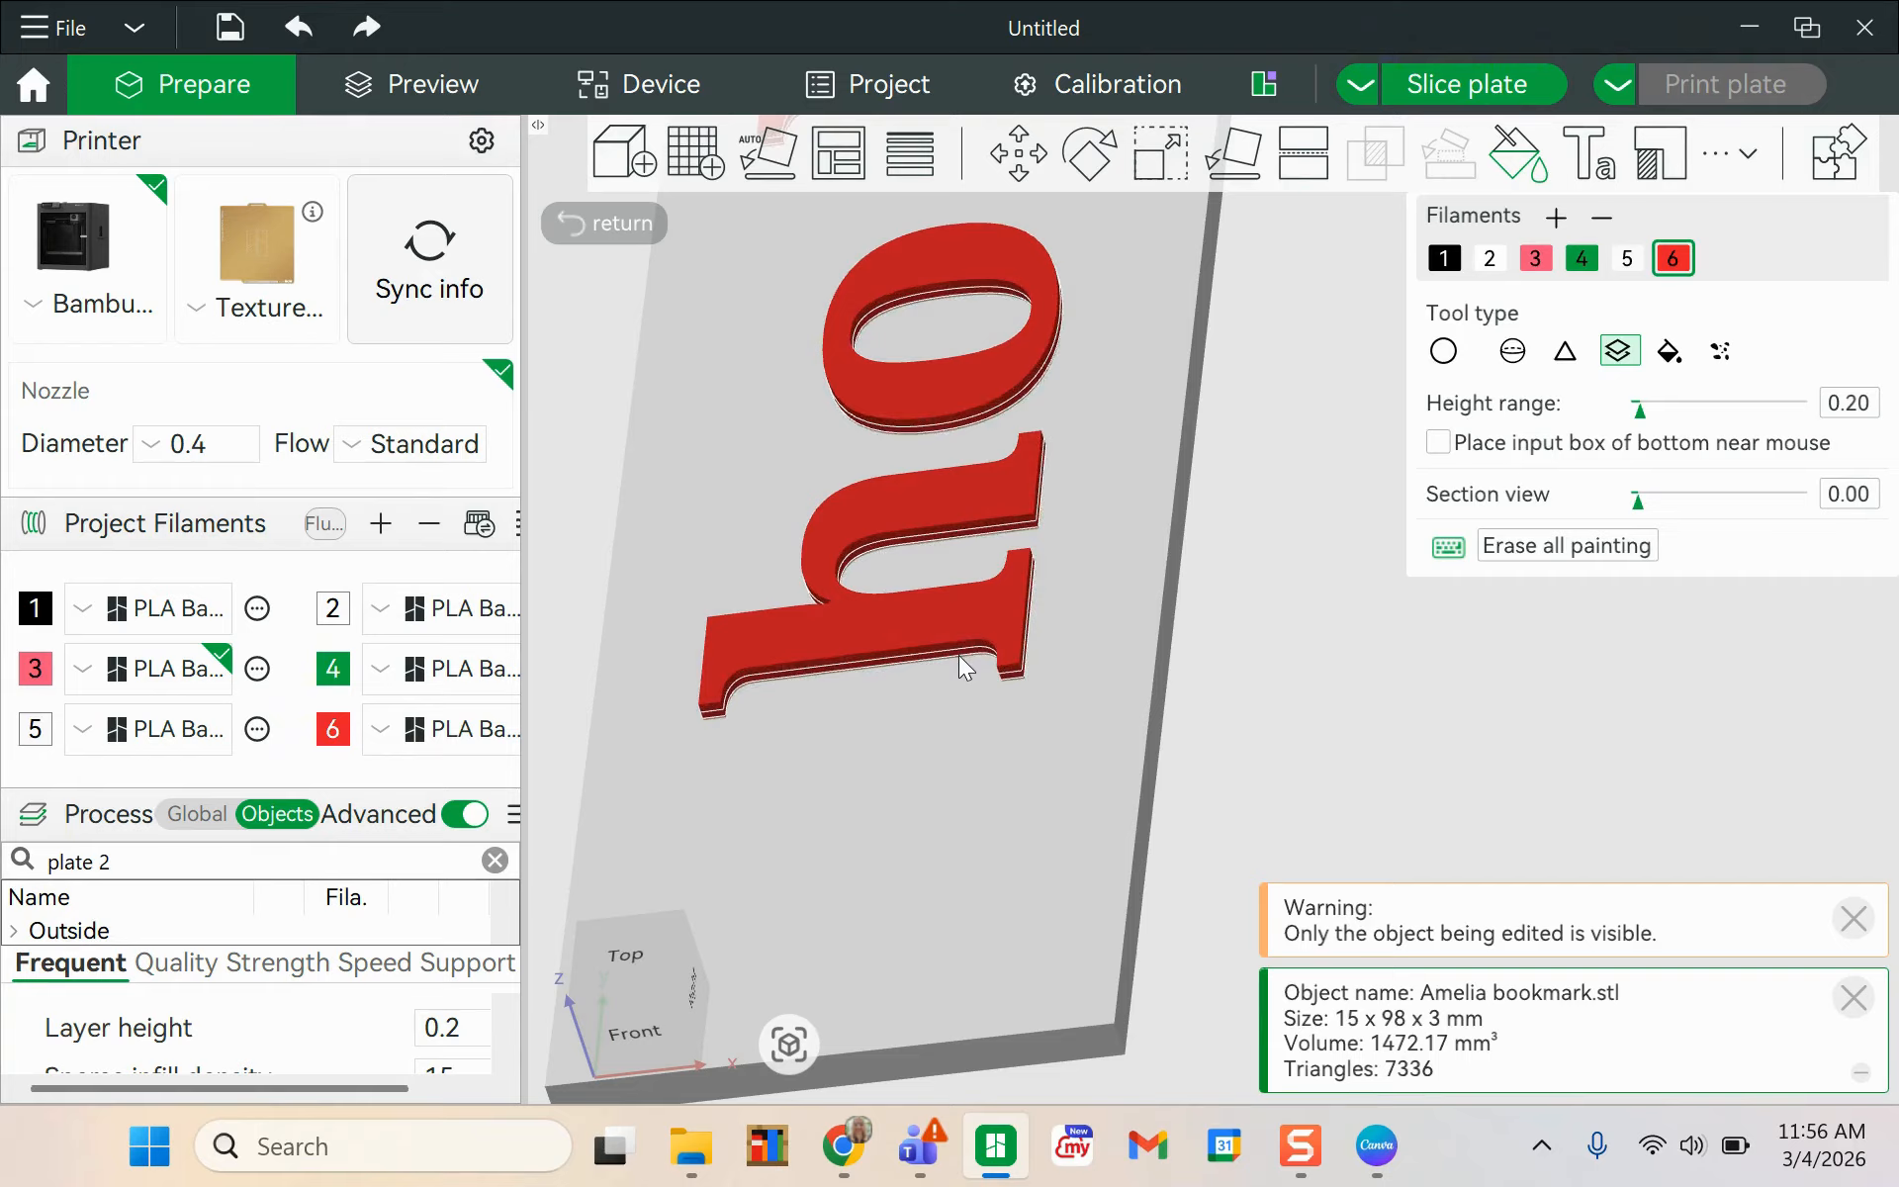
click(958, 657)
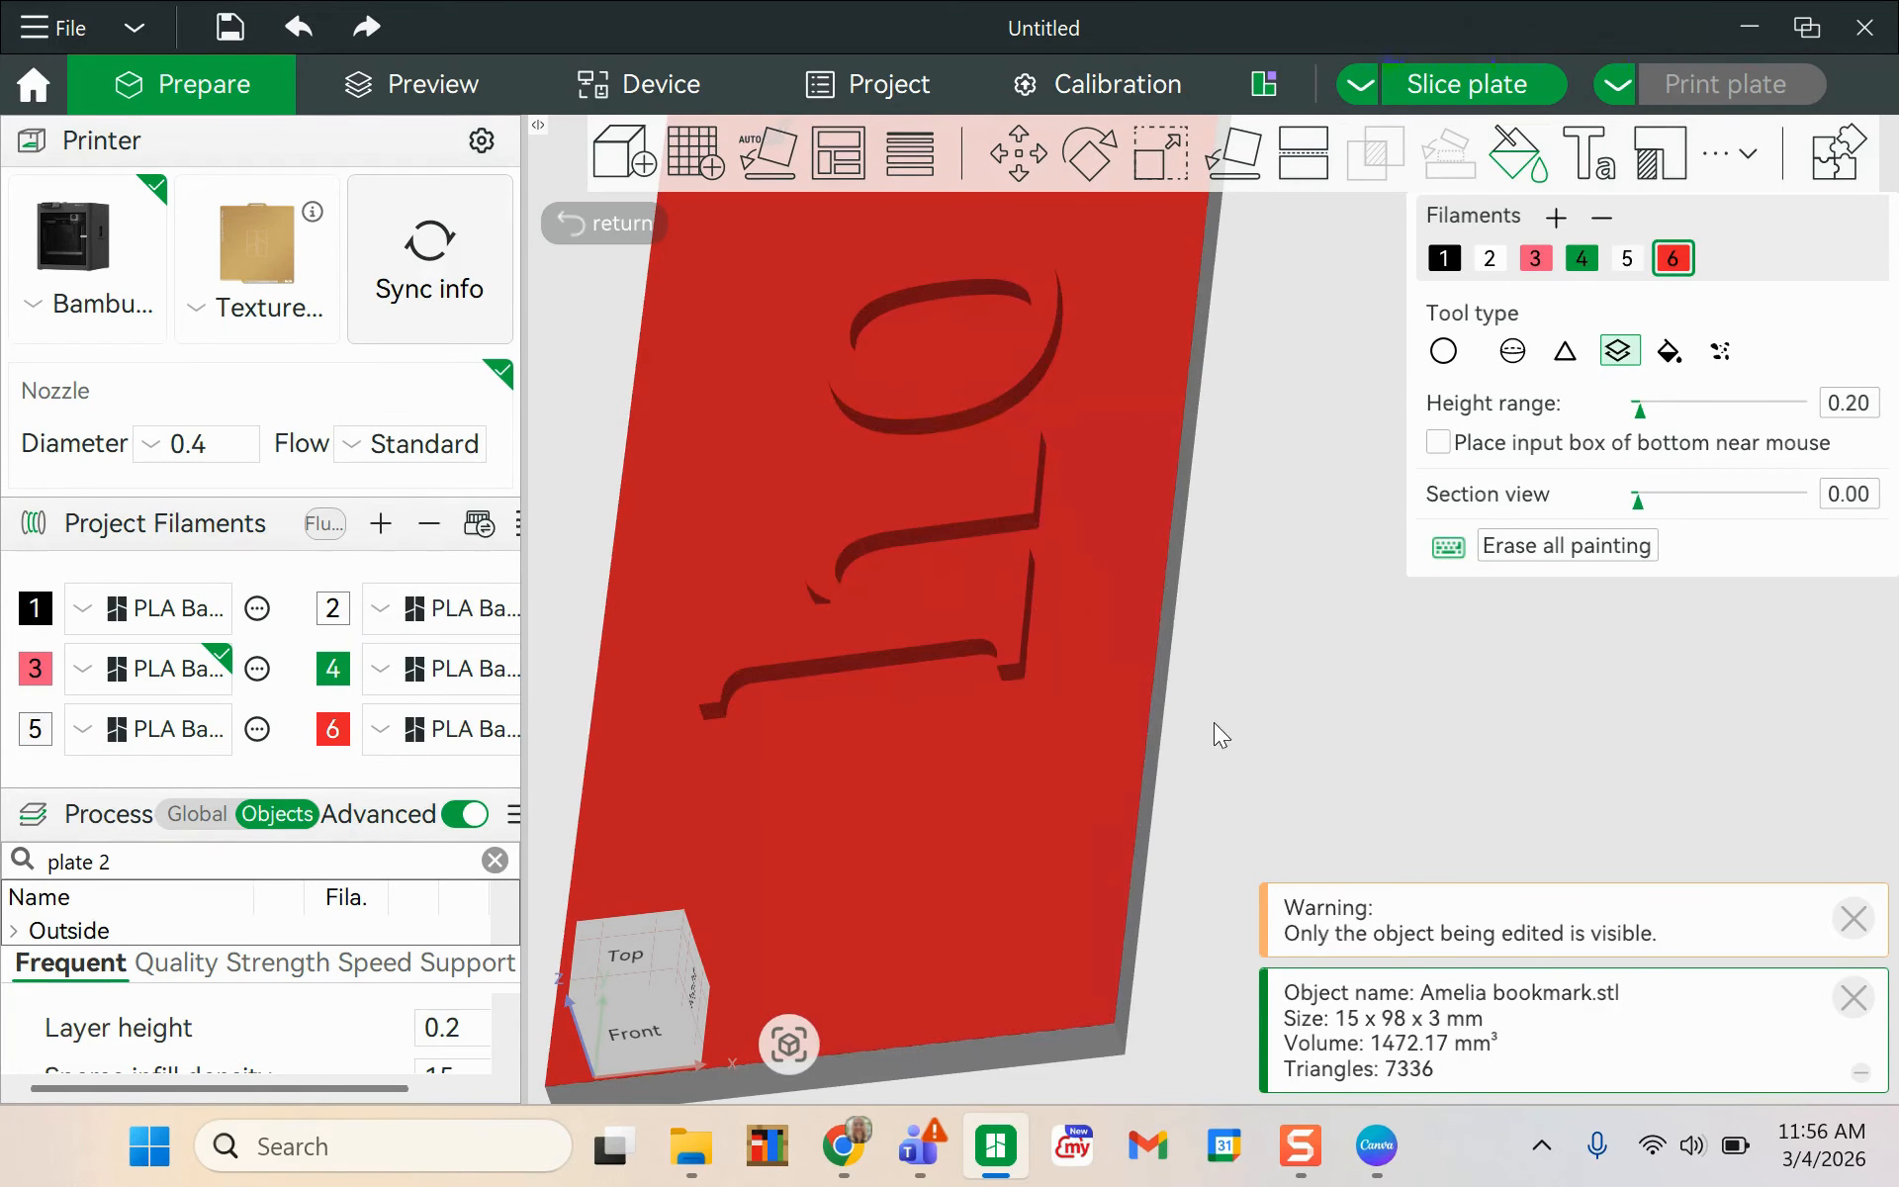
scroll(1206, 721, up, 3)
drag(1200, 720, 1198, 724)
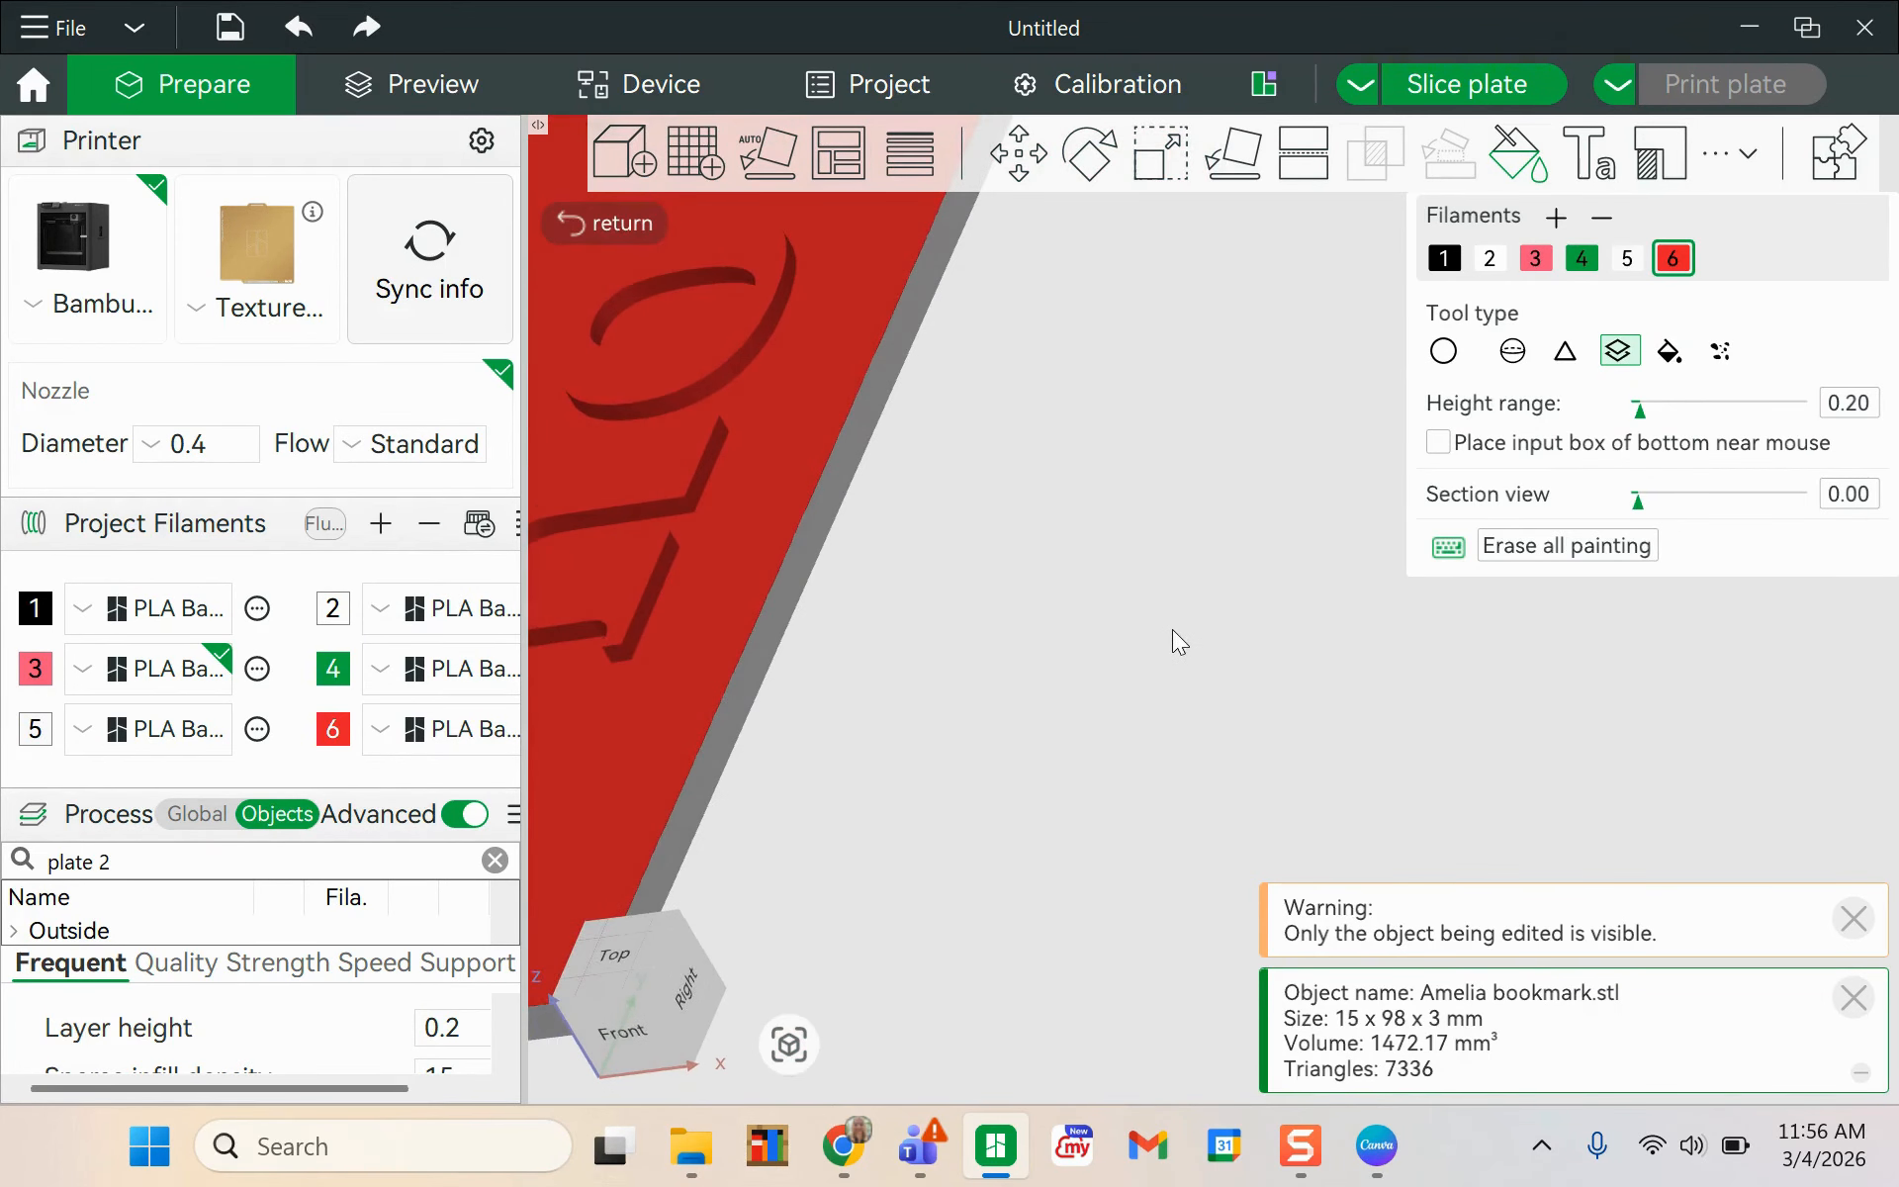
key(ctrl+z)
scroll(1084, 597, up, 5)
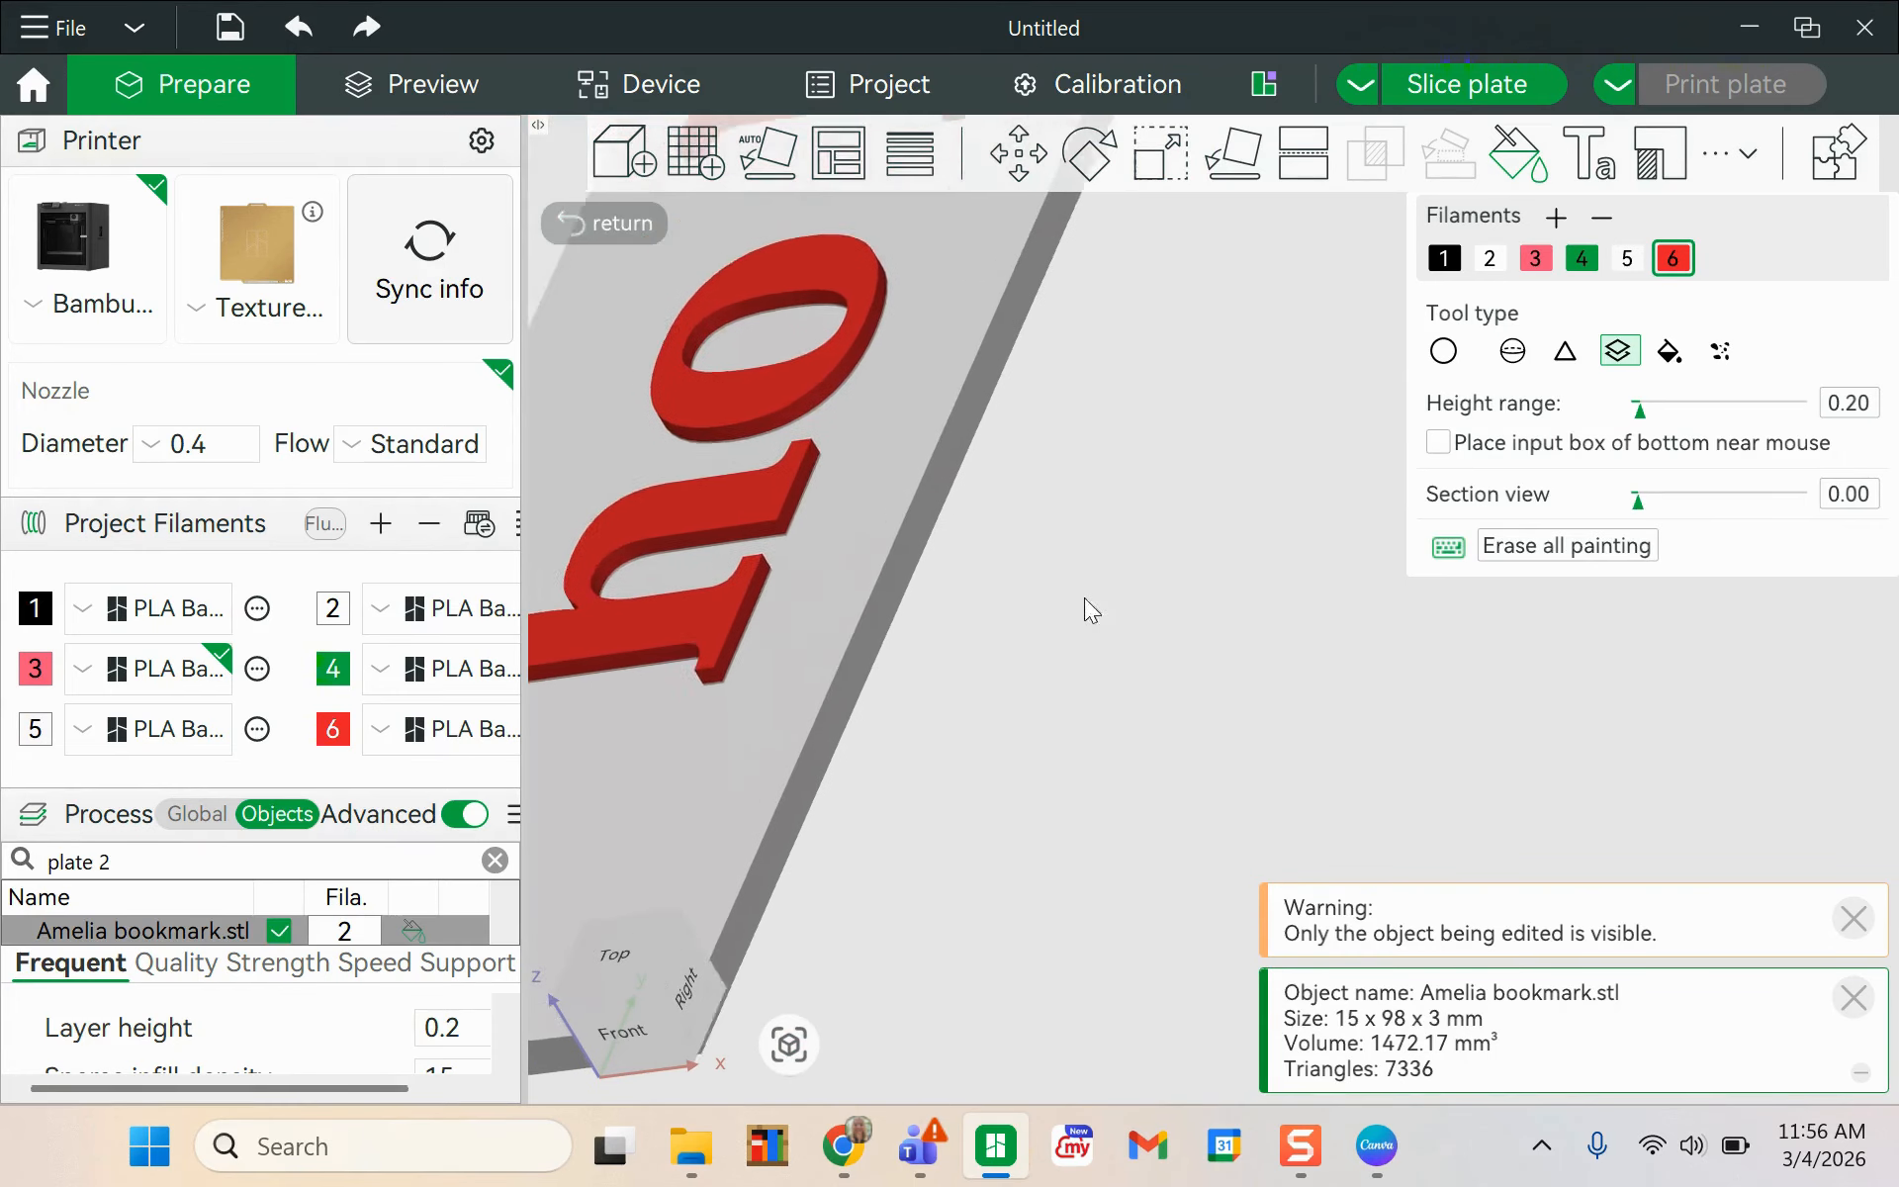
scroll(1257, 570, down, 2)
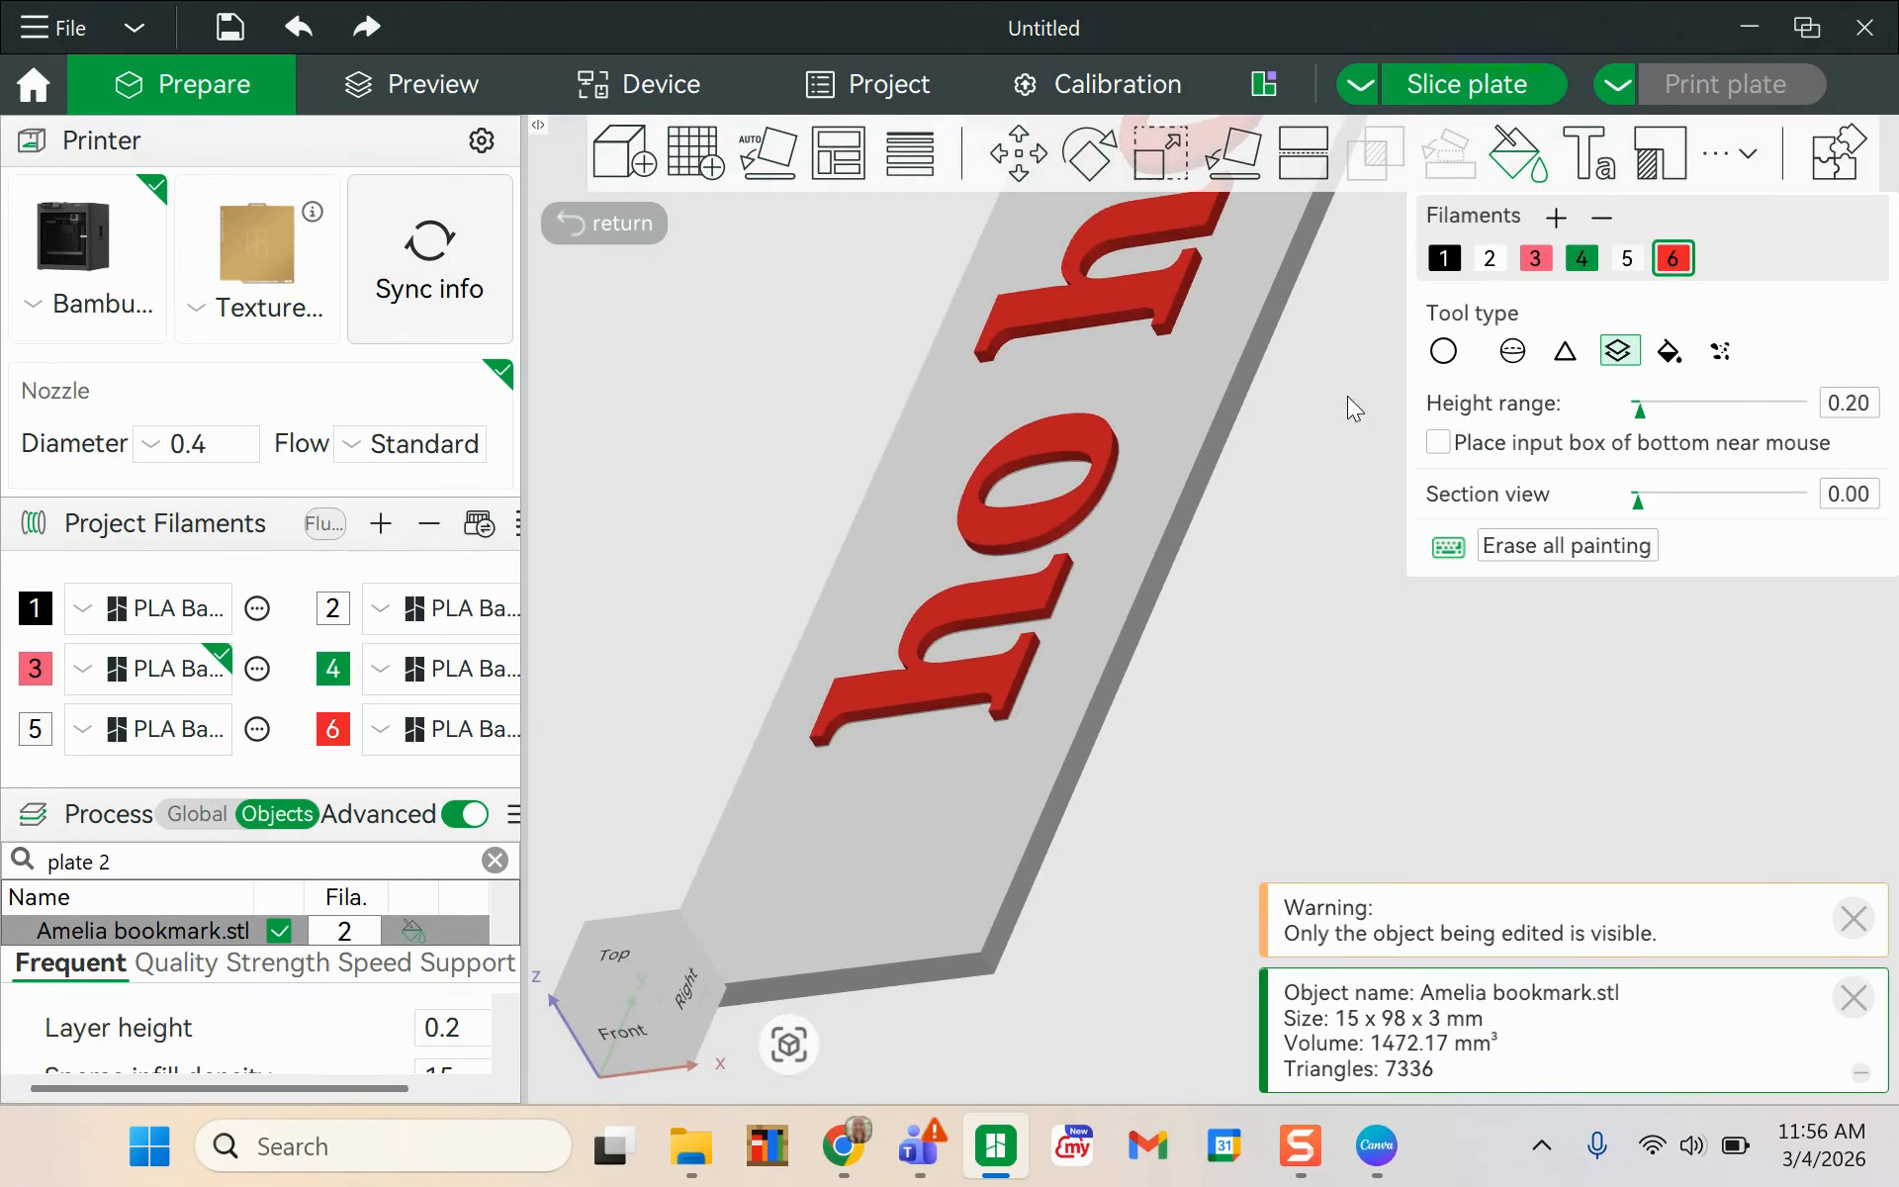
- Fill the red band around the pom-pom at the hat's tip with white filament 2, using the Fill tool with Connected same color
mouse_move(1136, 665)
mouse_down()
mouse_move(1242, 627)
mouse_move(1192, 469)
mouse_move(1242, 635)
mouse_move(1157, 487)
mouse_move(1038, 789)
mouse_move(965, 638)
mouse_up()
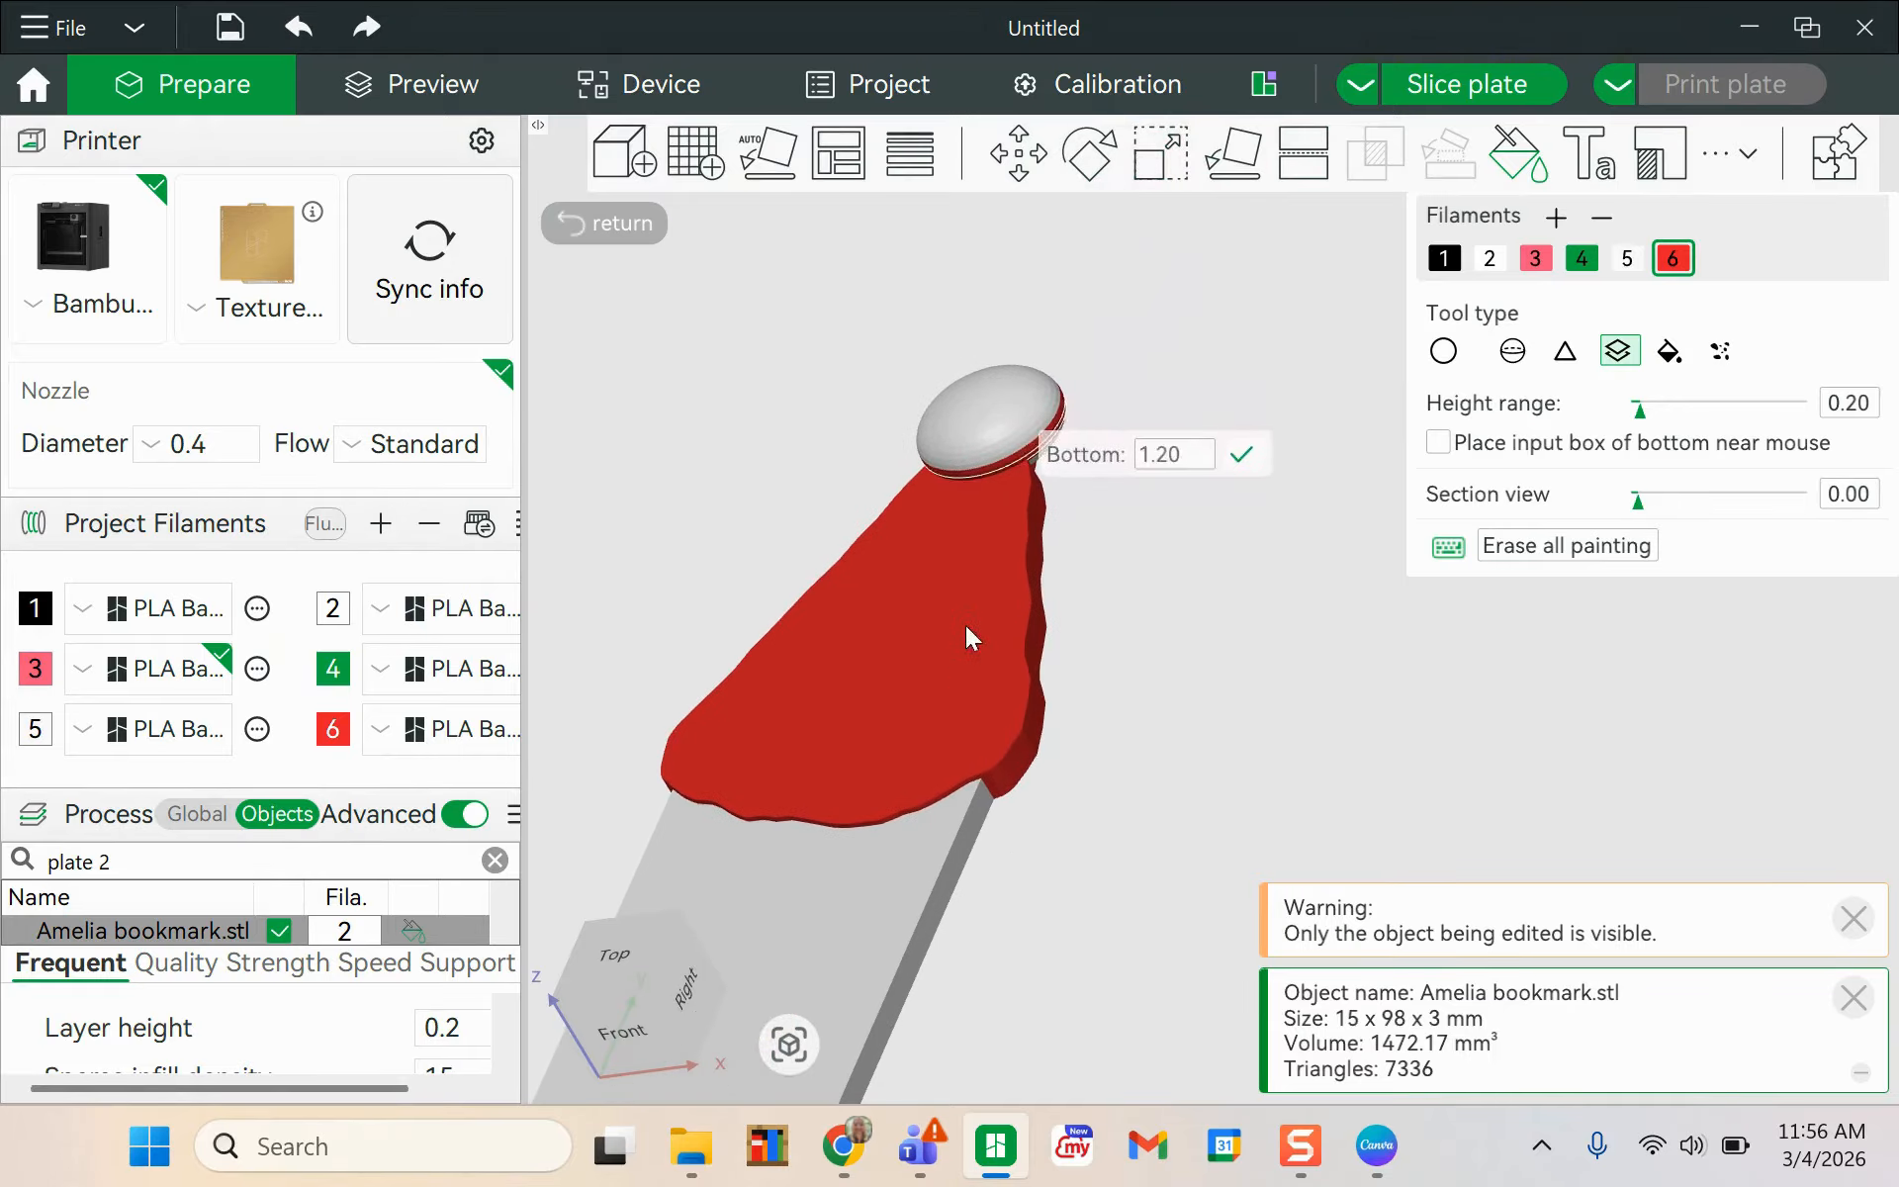
scroll(1040, 405, up, 3)
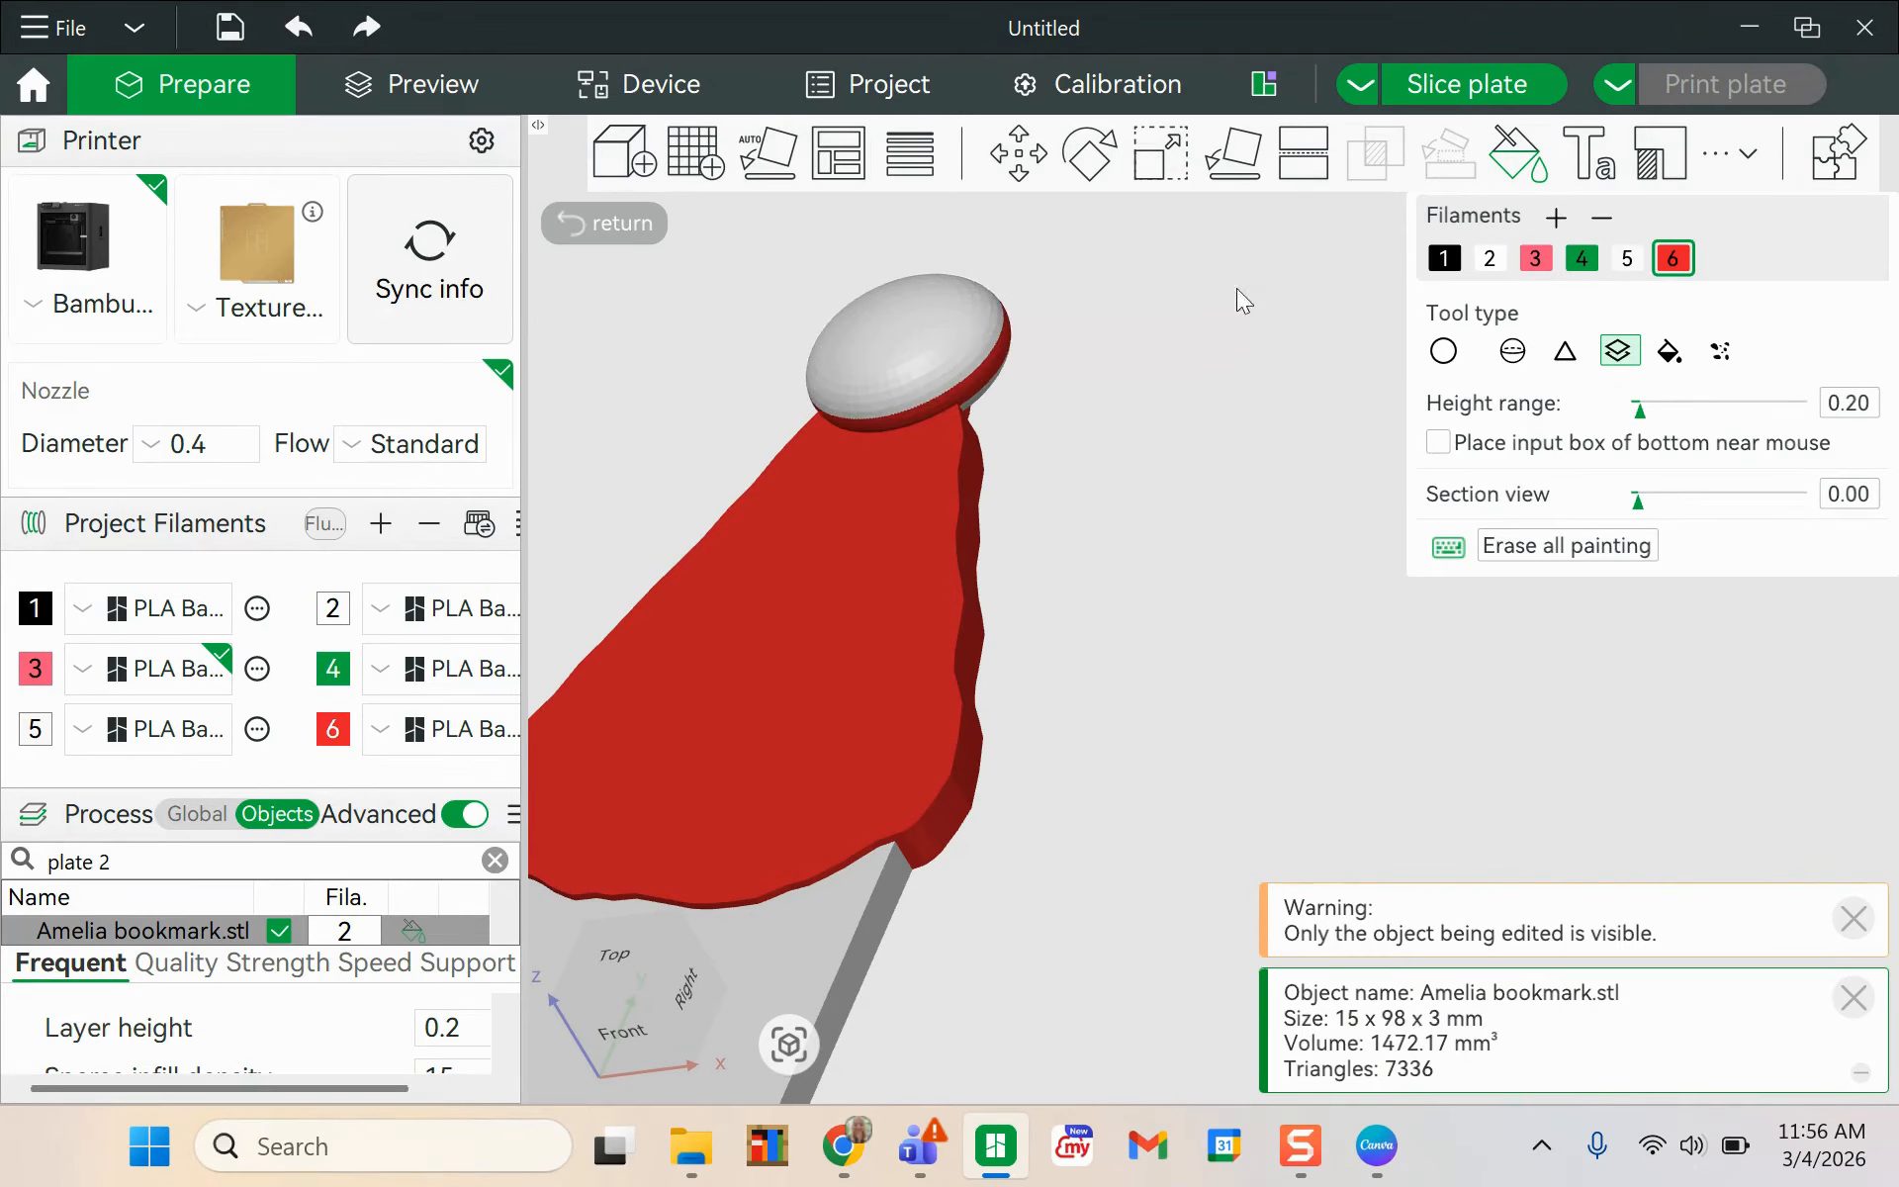
click(1490, 258)
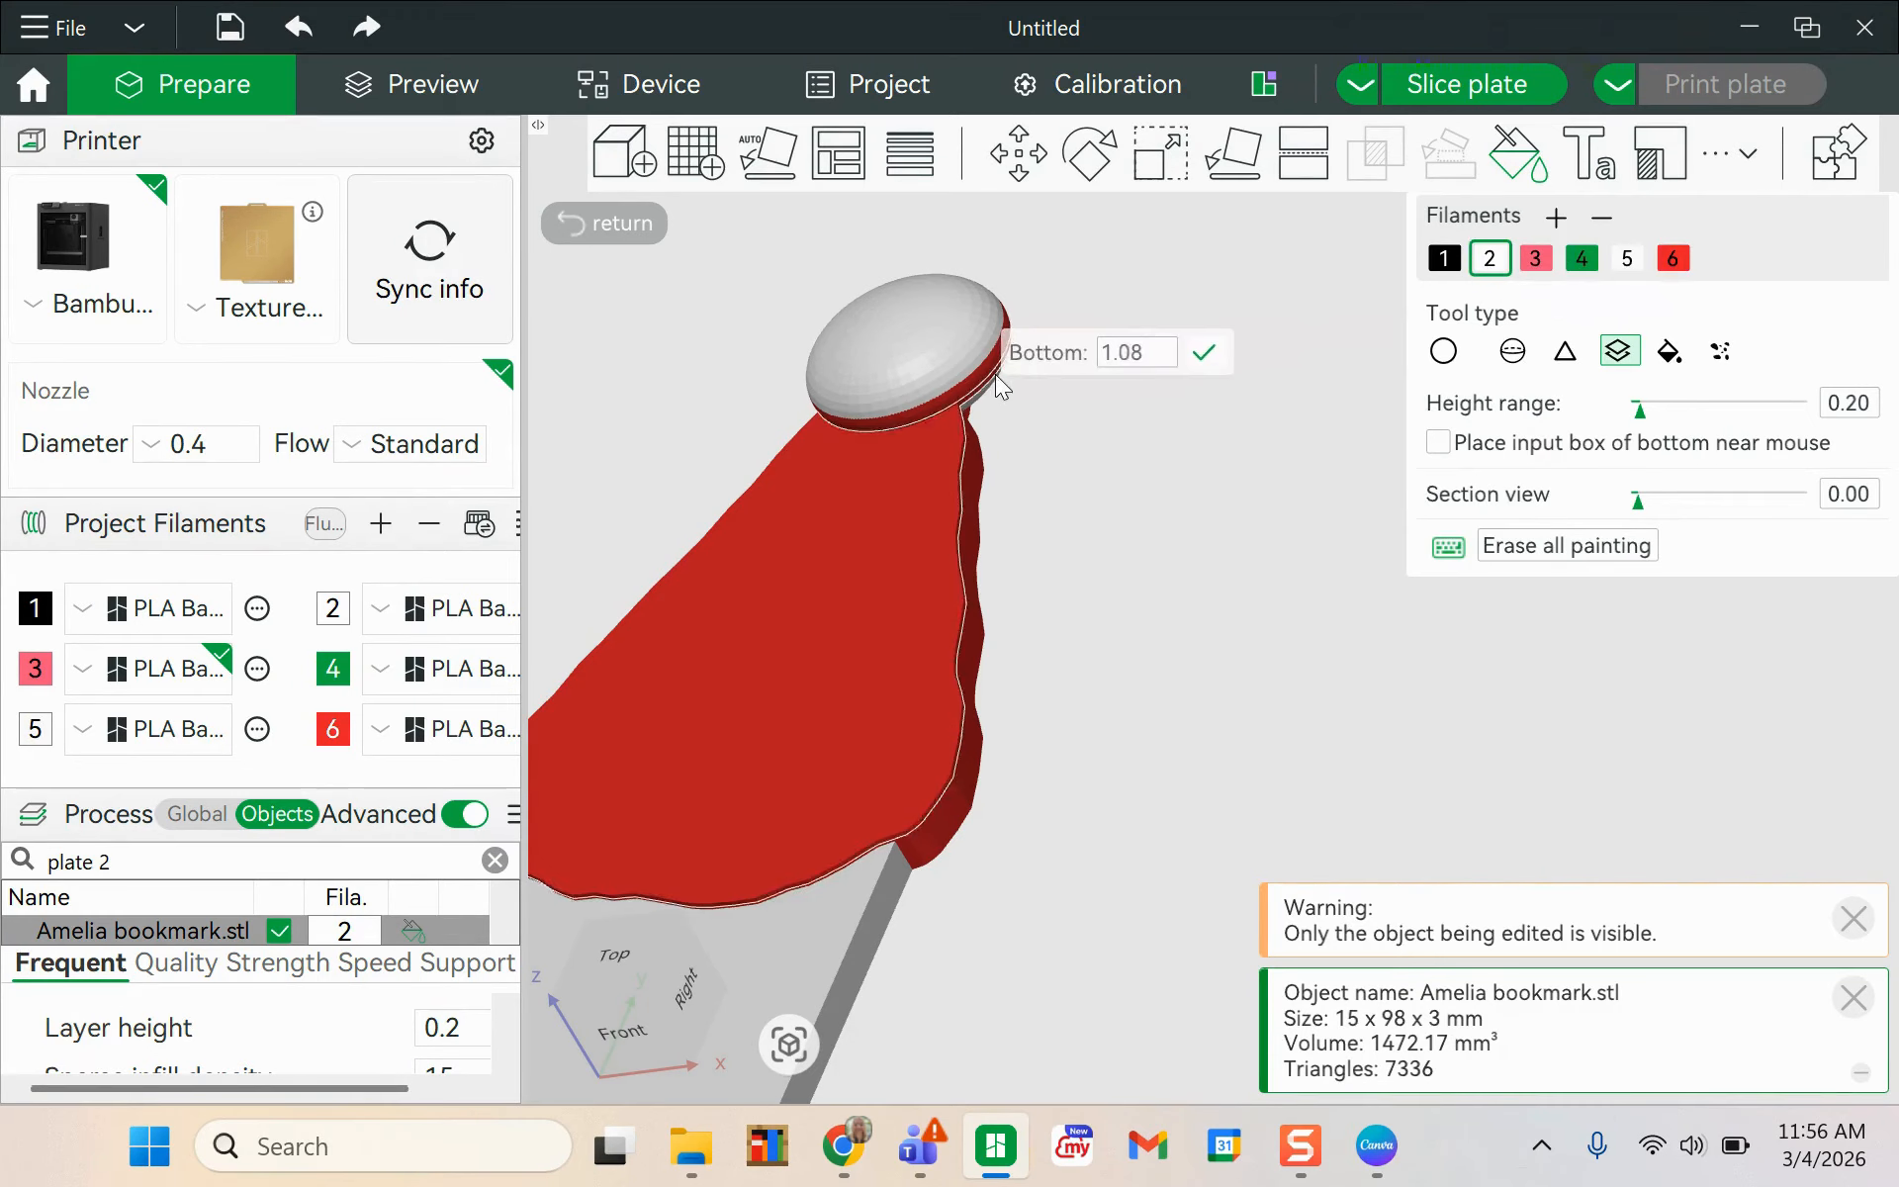
click(1667, 354)
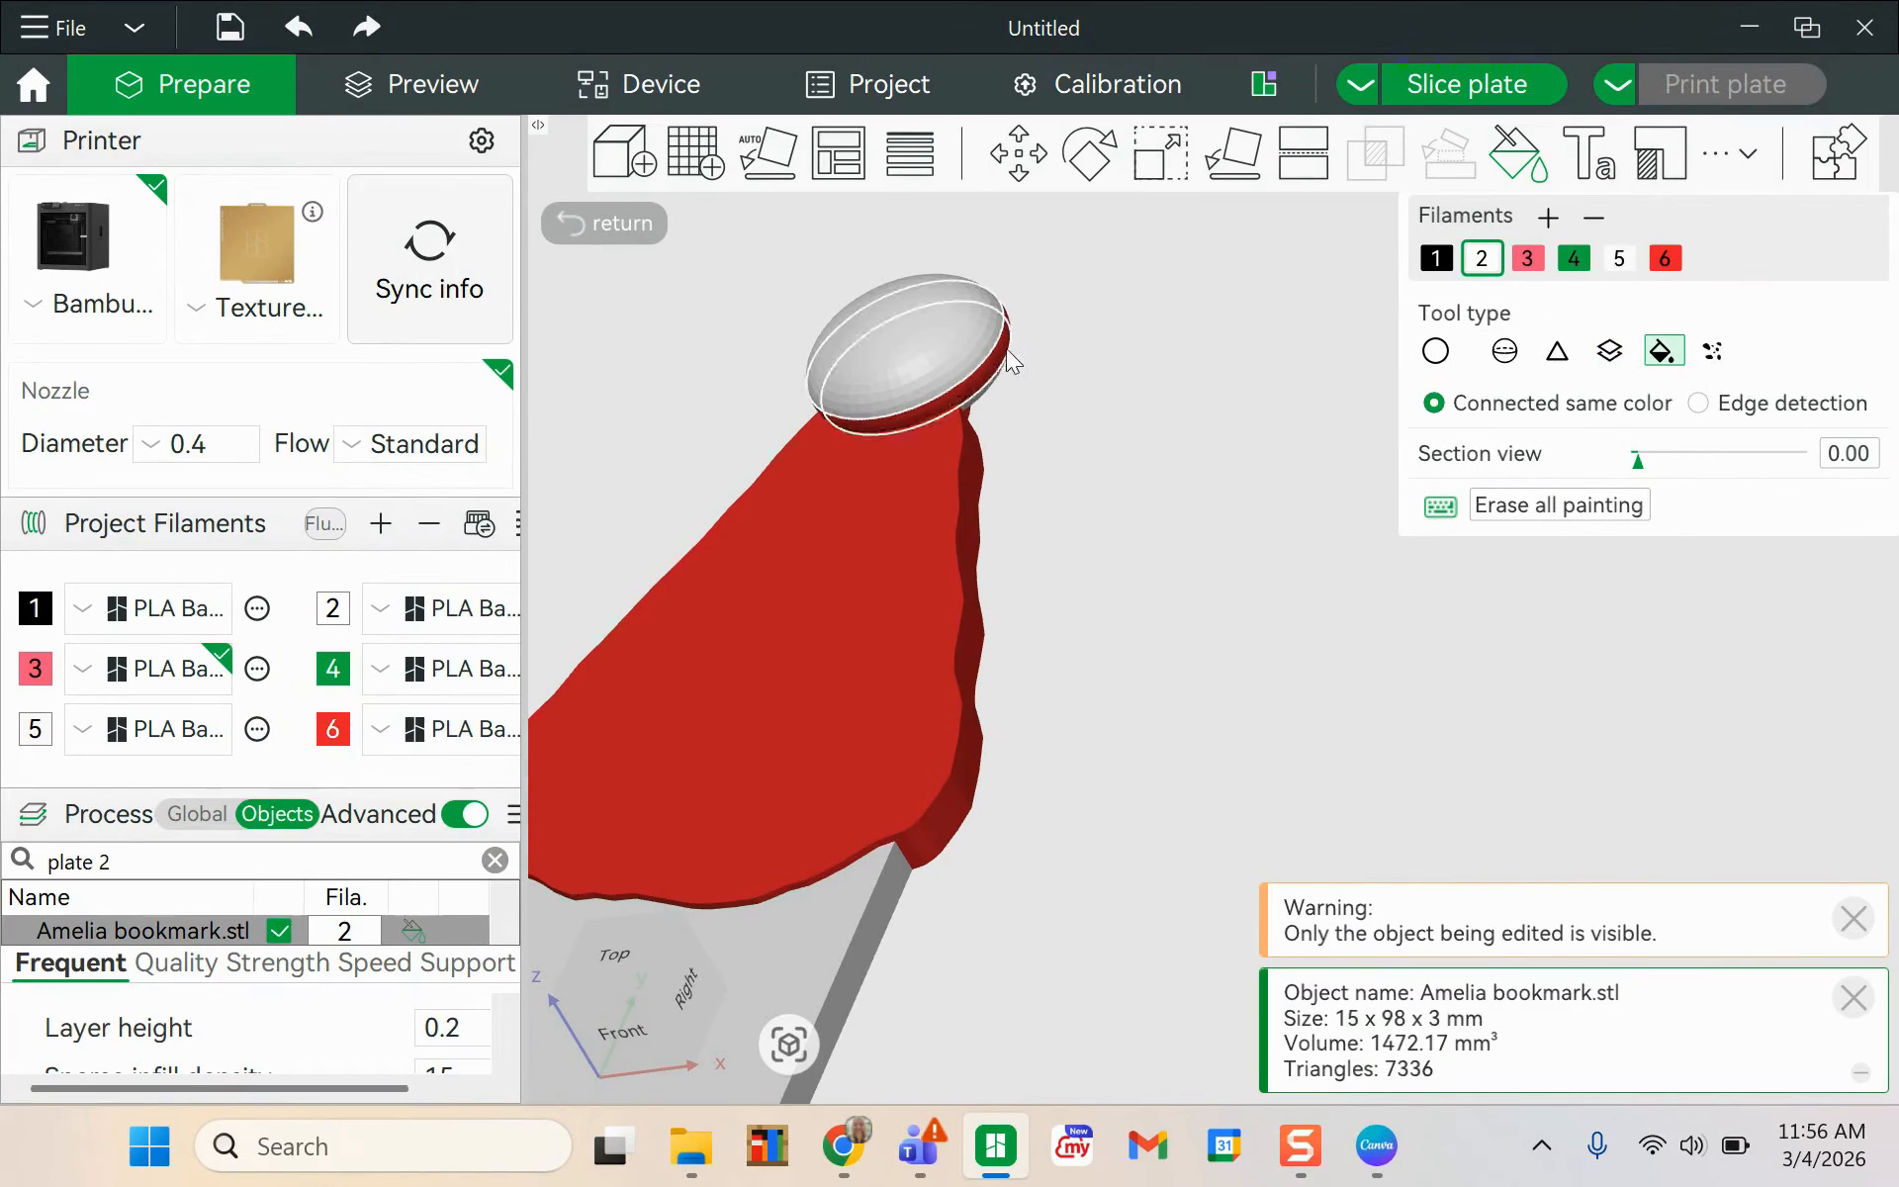
drag(995, 354, 1183, 459)
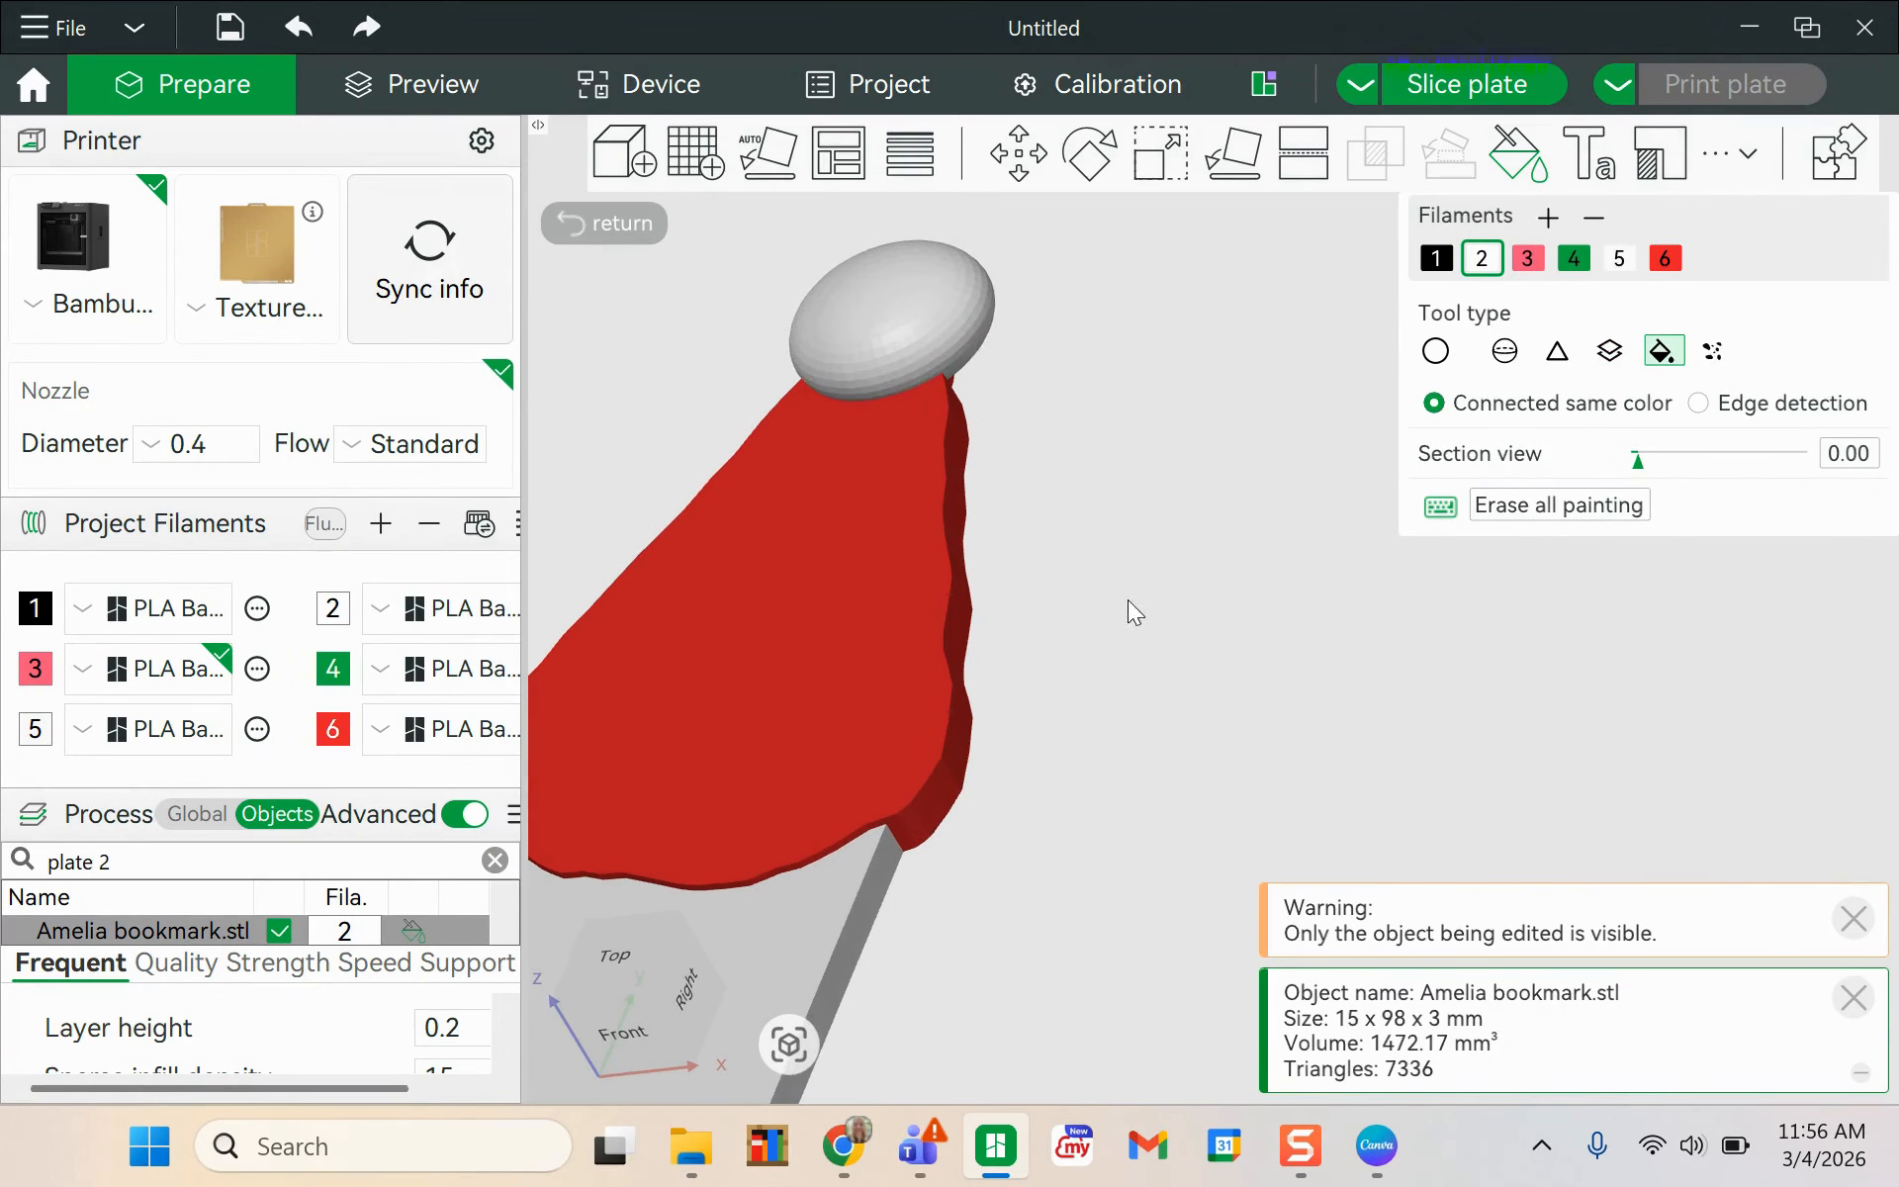
- Check the painting on the hat's sides, the underside and the lettering, and exit Color Painting
drag(1128, 600, 1668, 799)
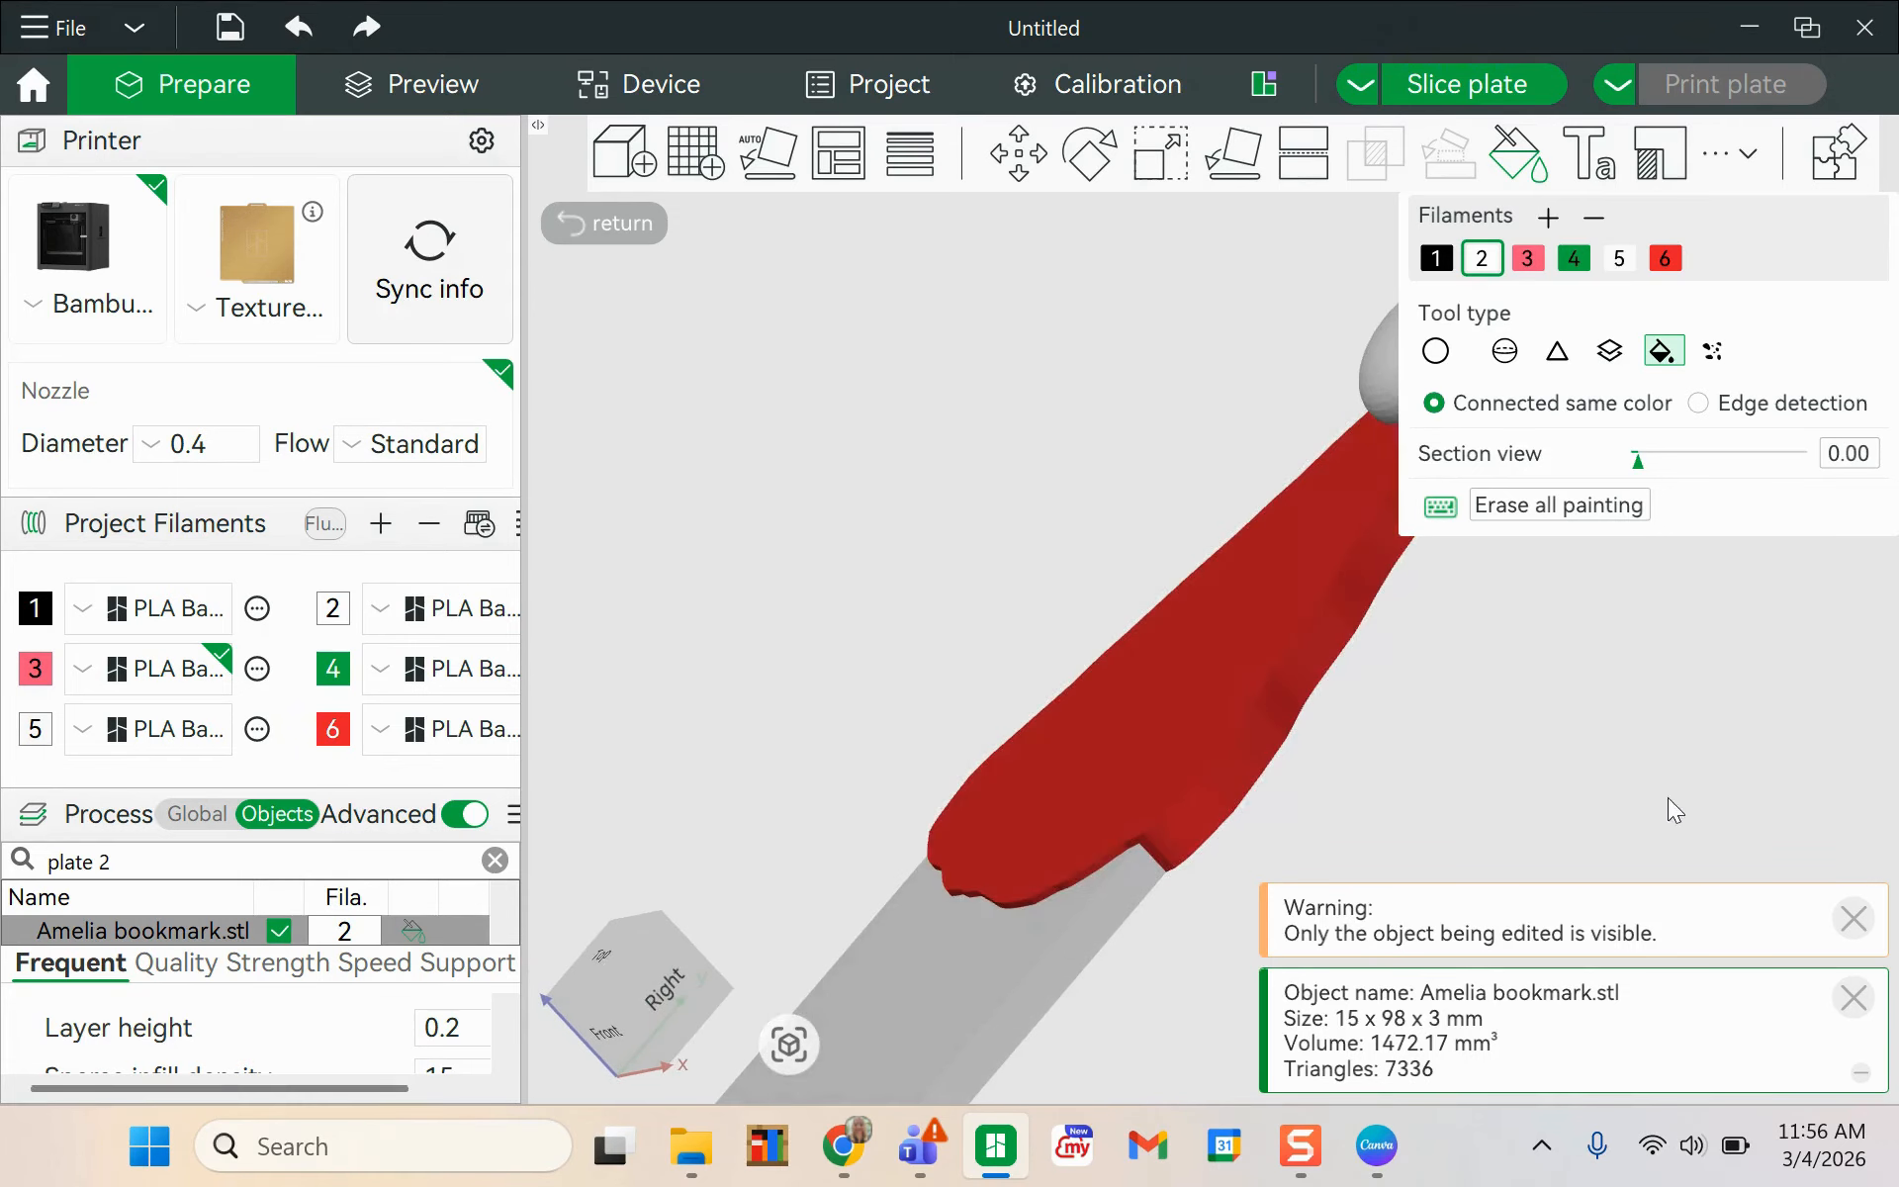
drag(1272, 774, 1170, 632)
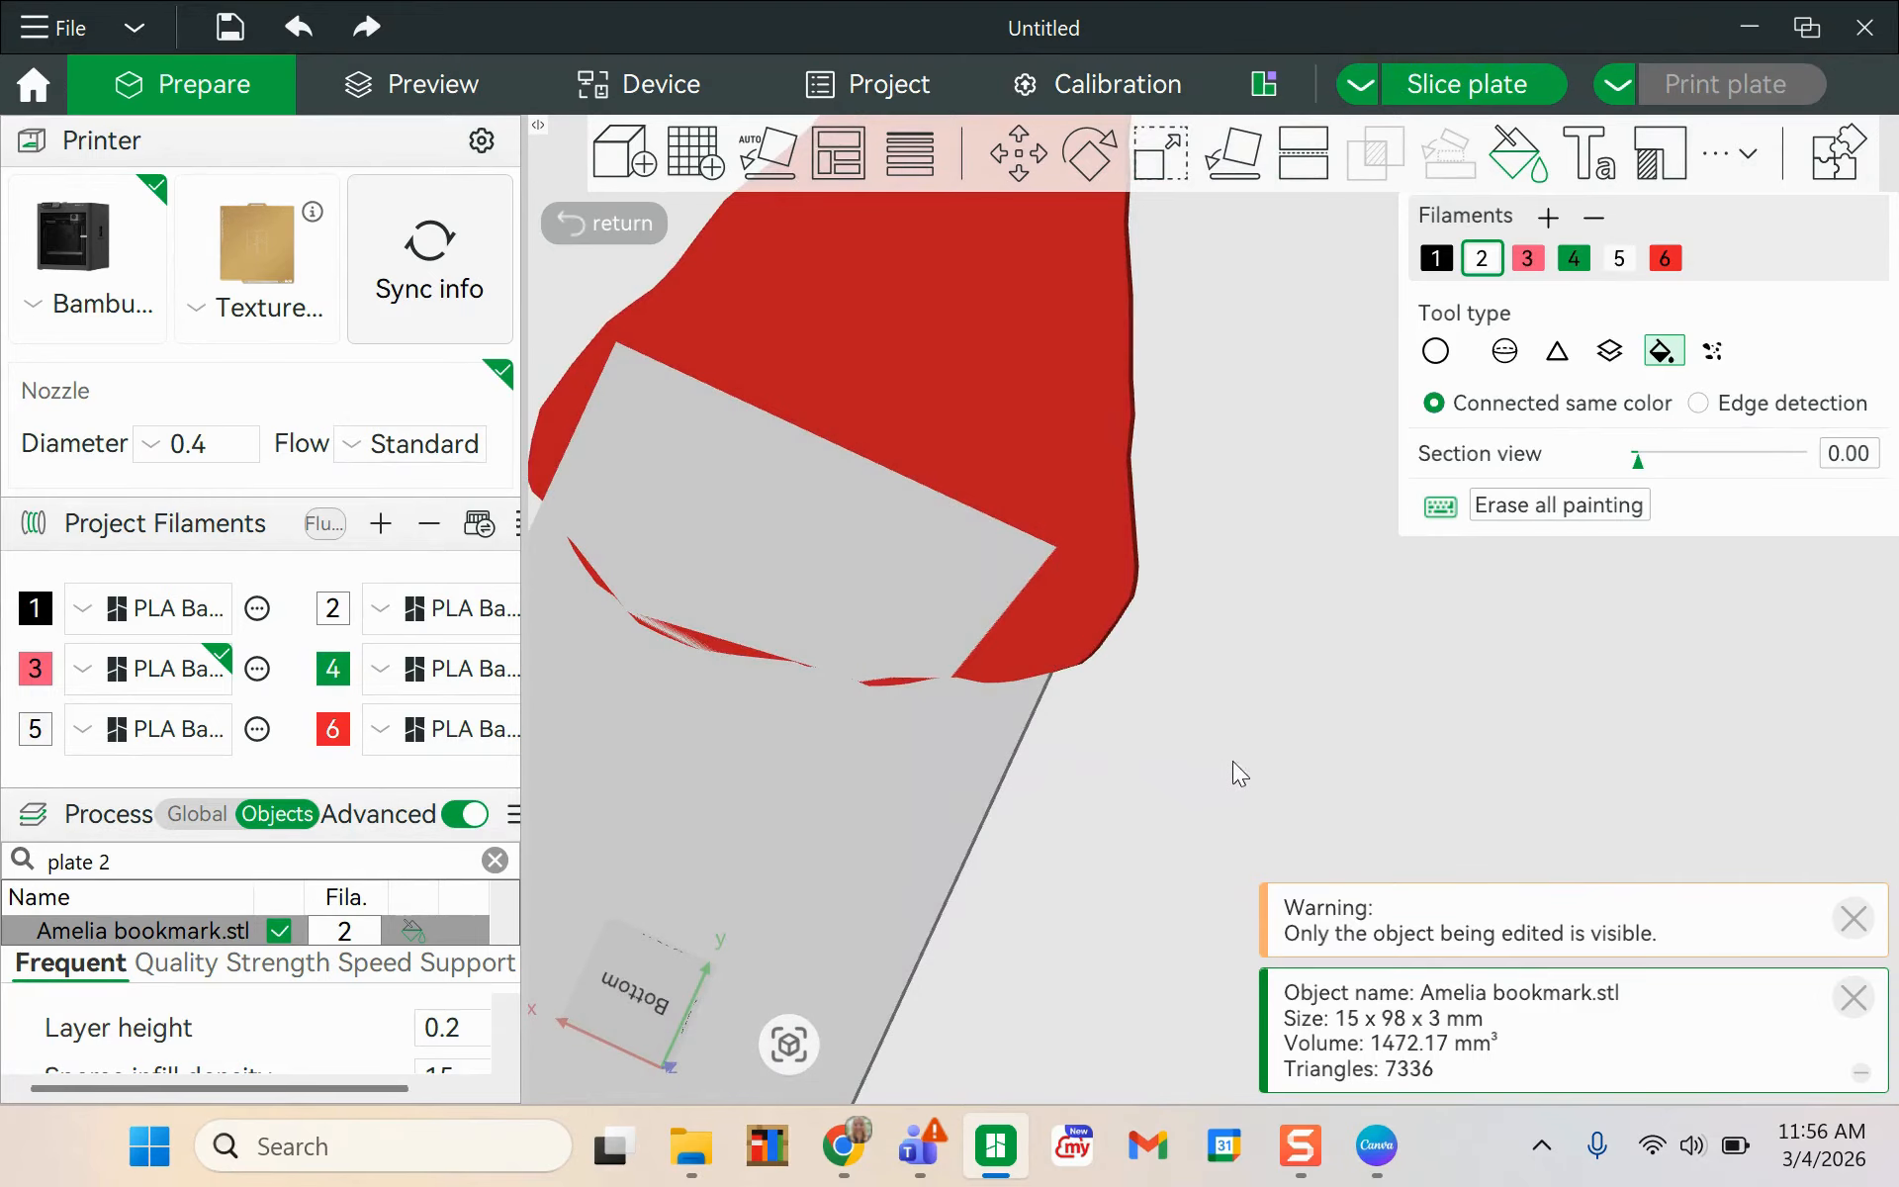
drag(1271, 761, 971, 890)
scroll(1140, 924, down, 5)
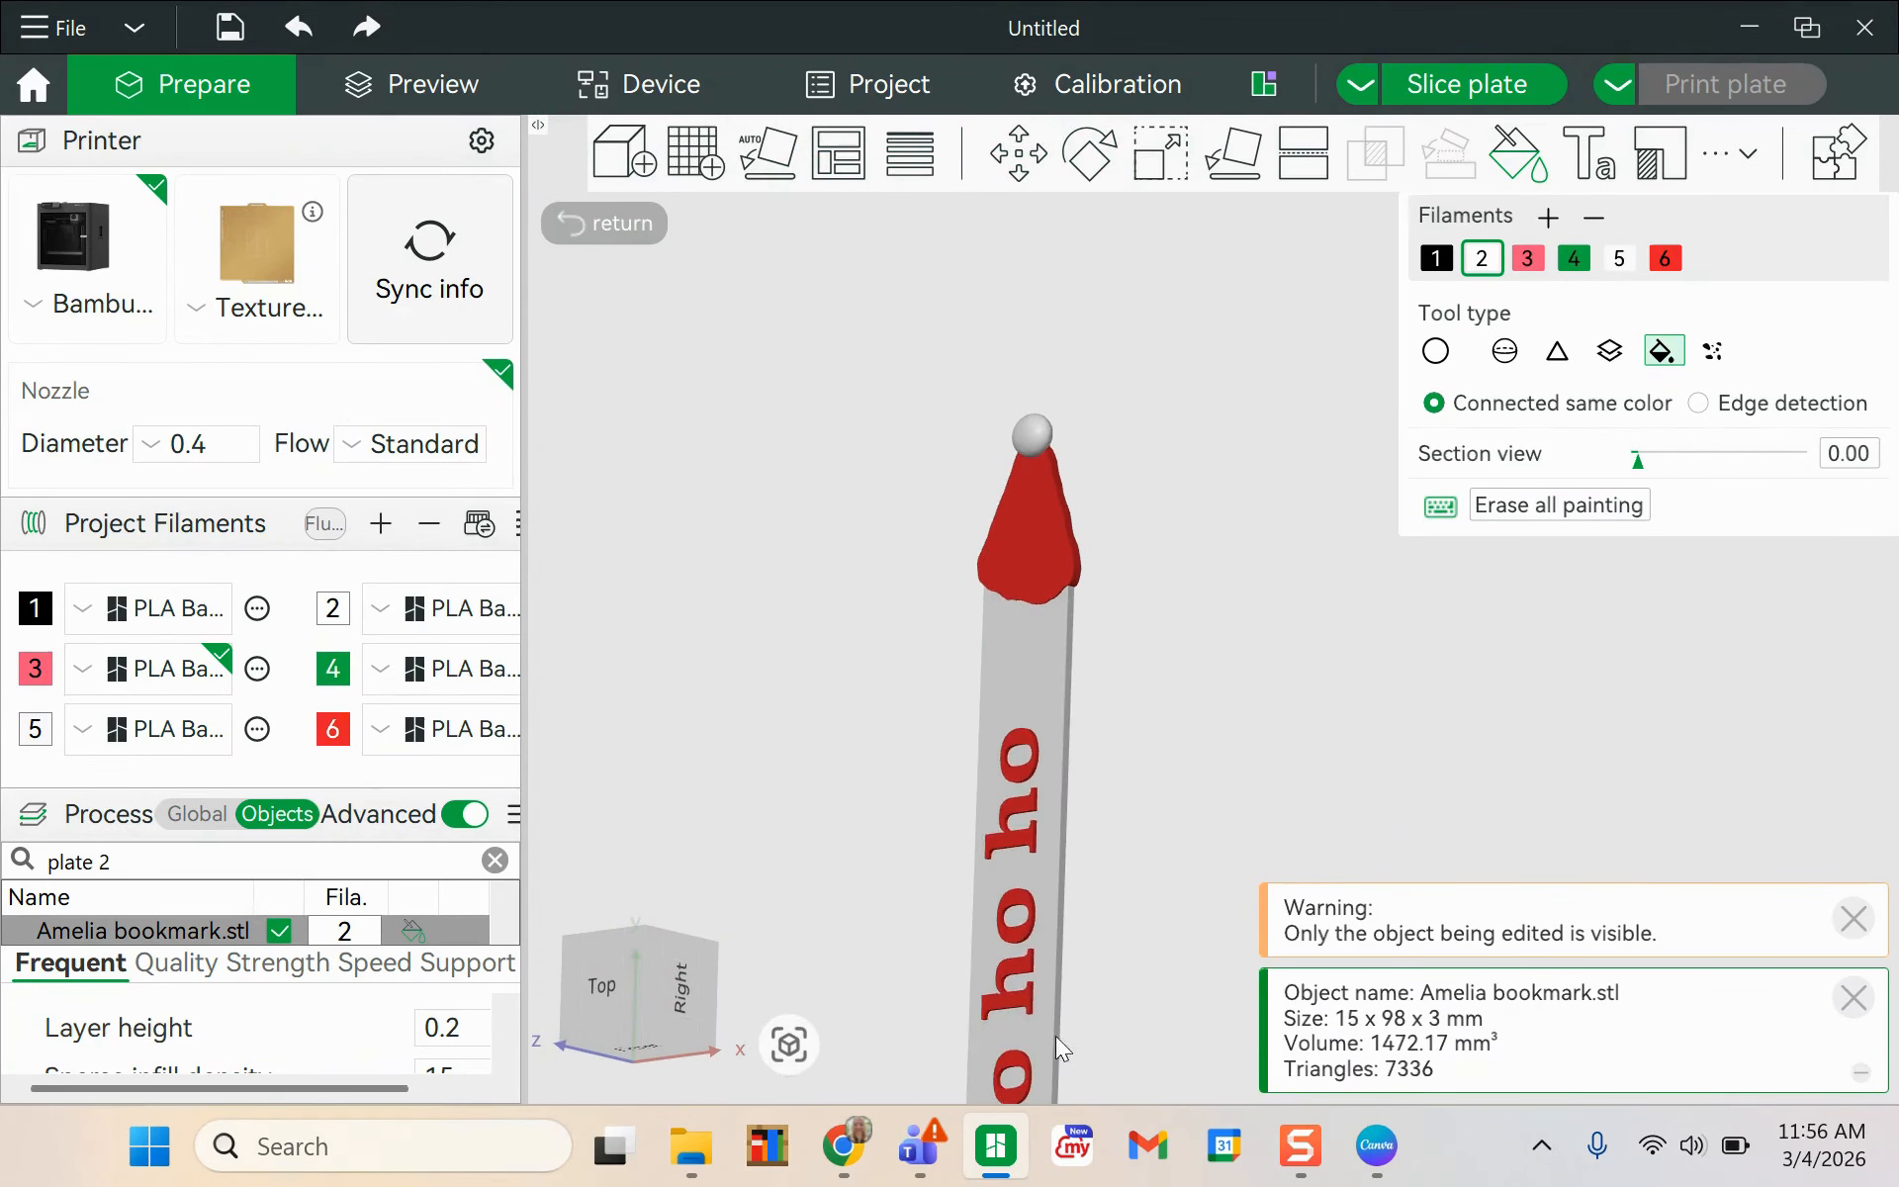
right_drag(1054, 1035, 1147, 514)
right_drag(1289, 695, 1142, 902)
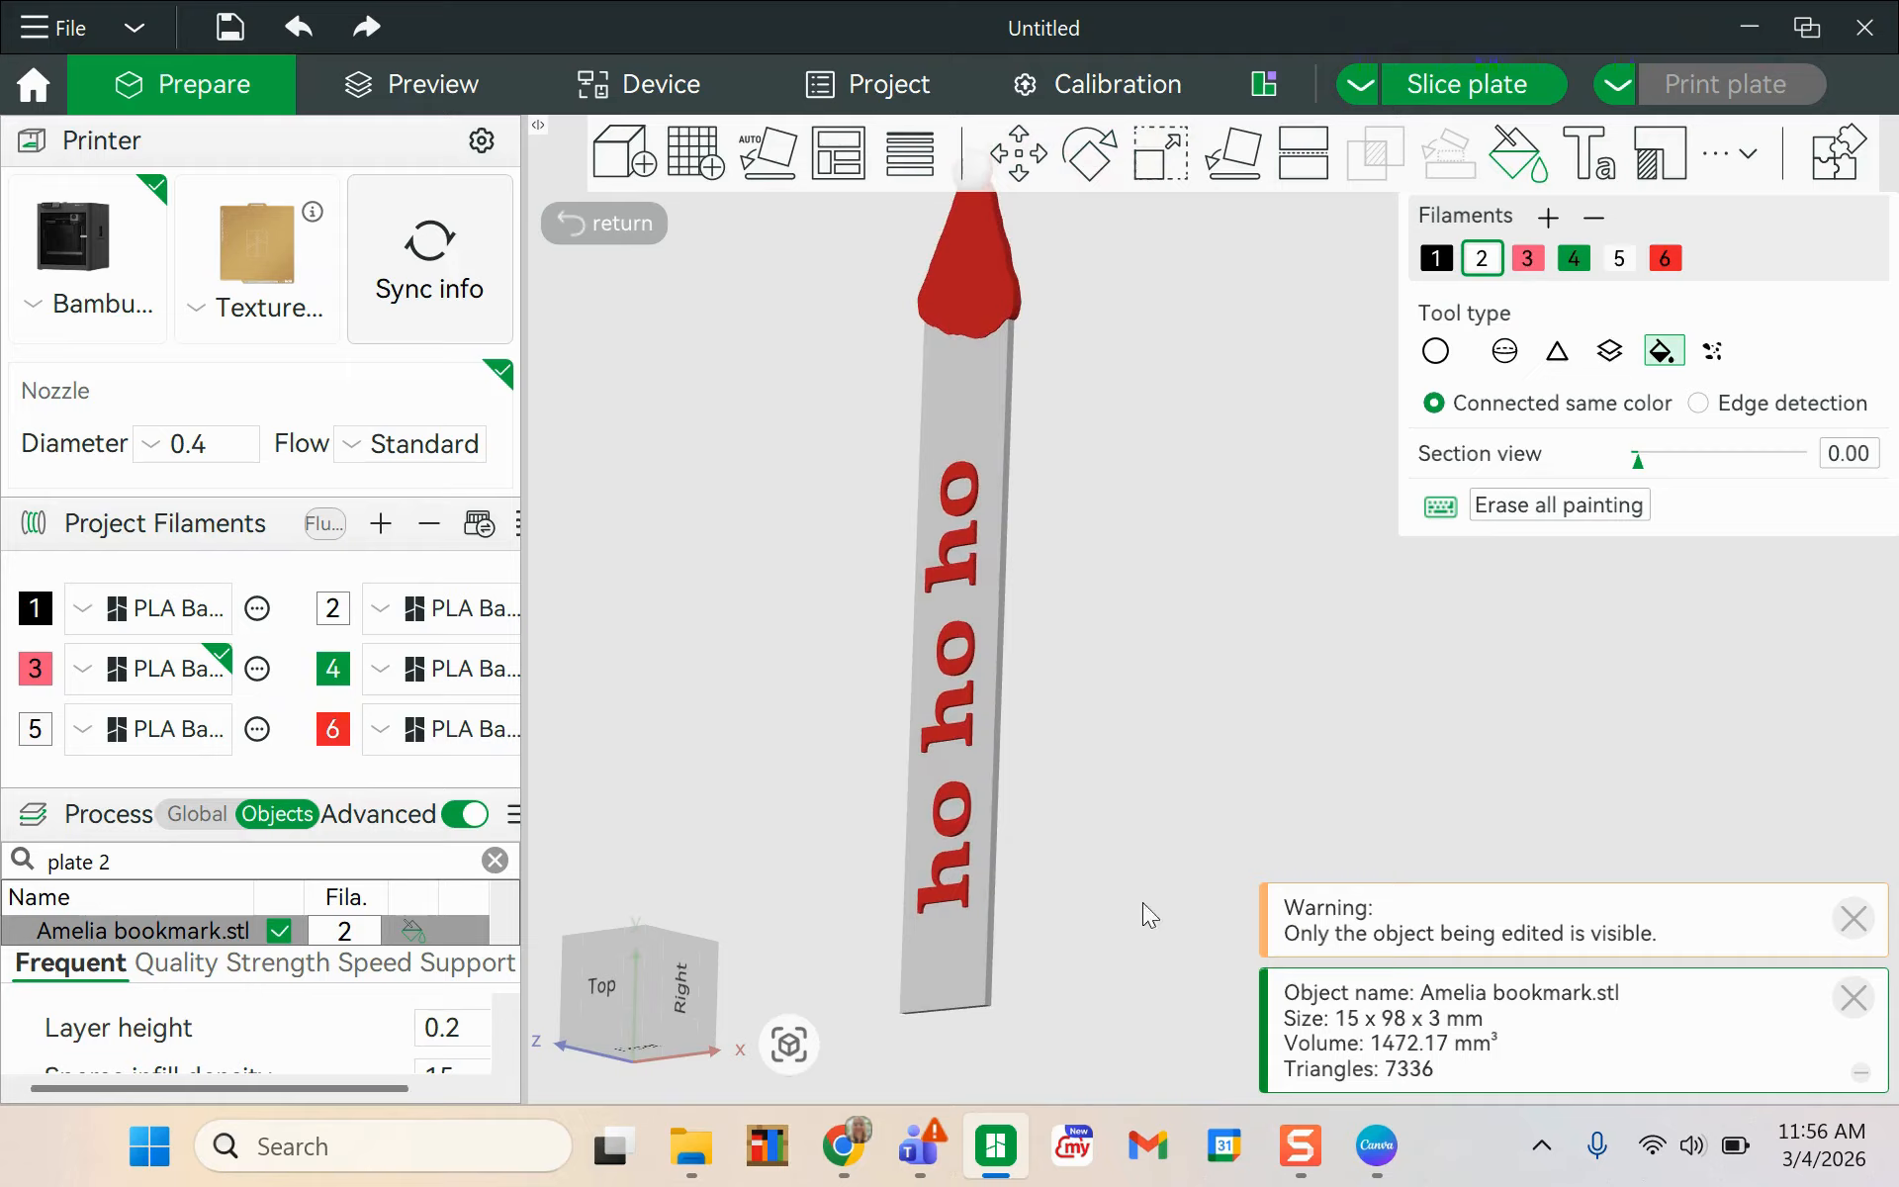
click(600, 223)
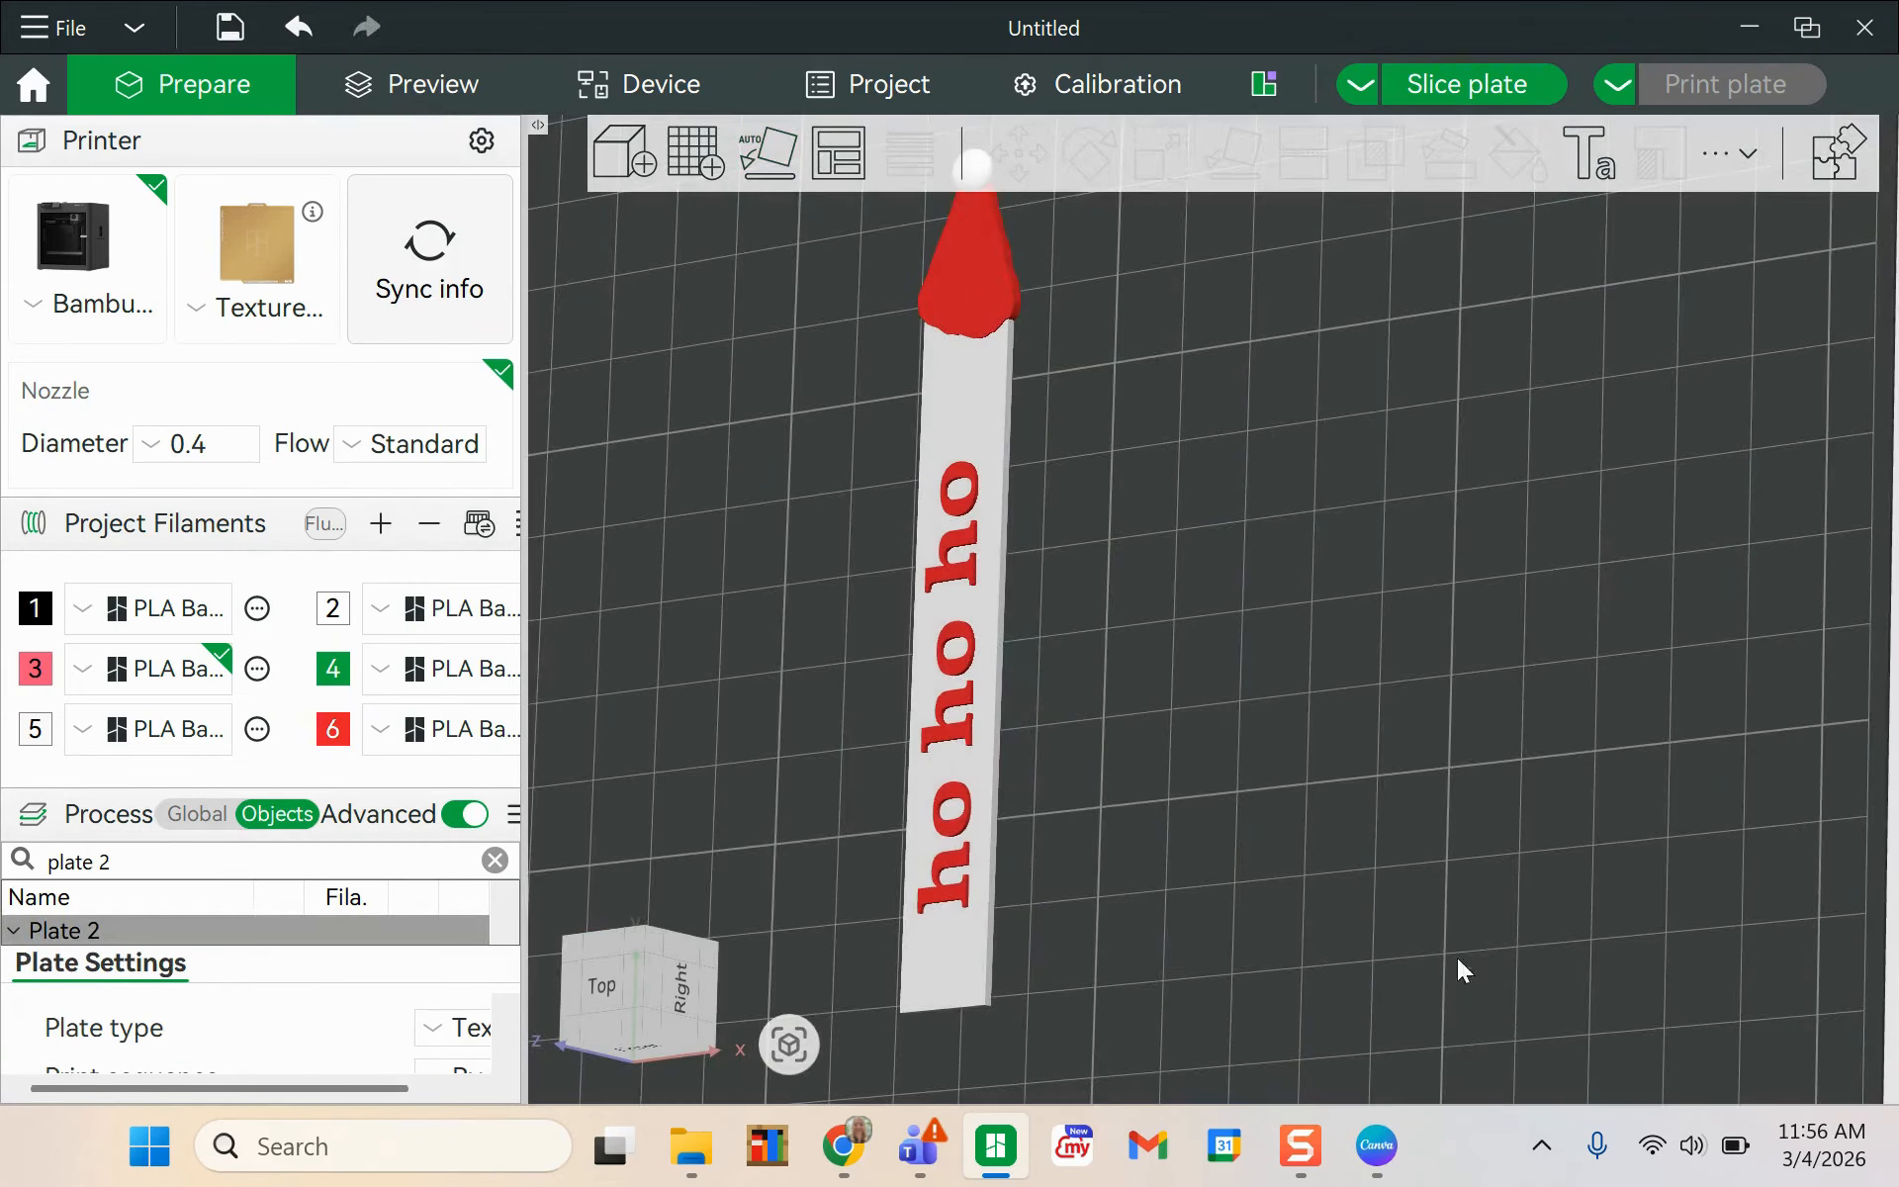
- Slice plate 2 with the white and red painted bookmark
drag(1599, 647, 1678, 753)
scroll(1432, 536, down, 9)
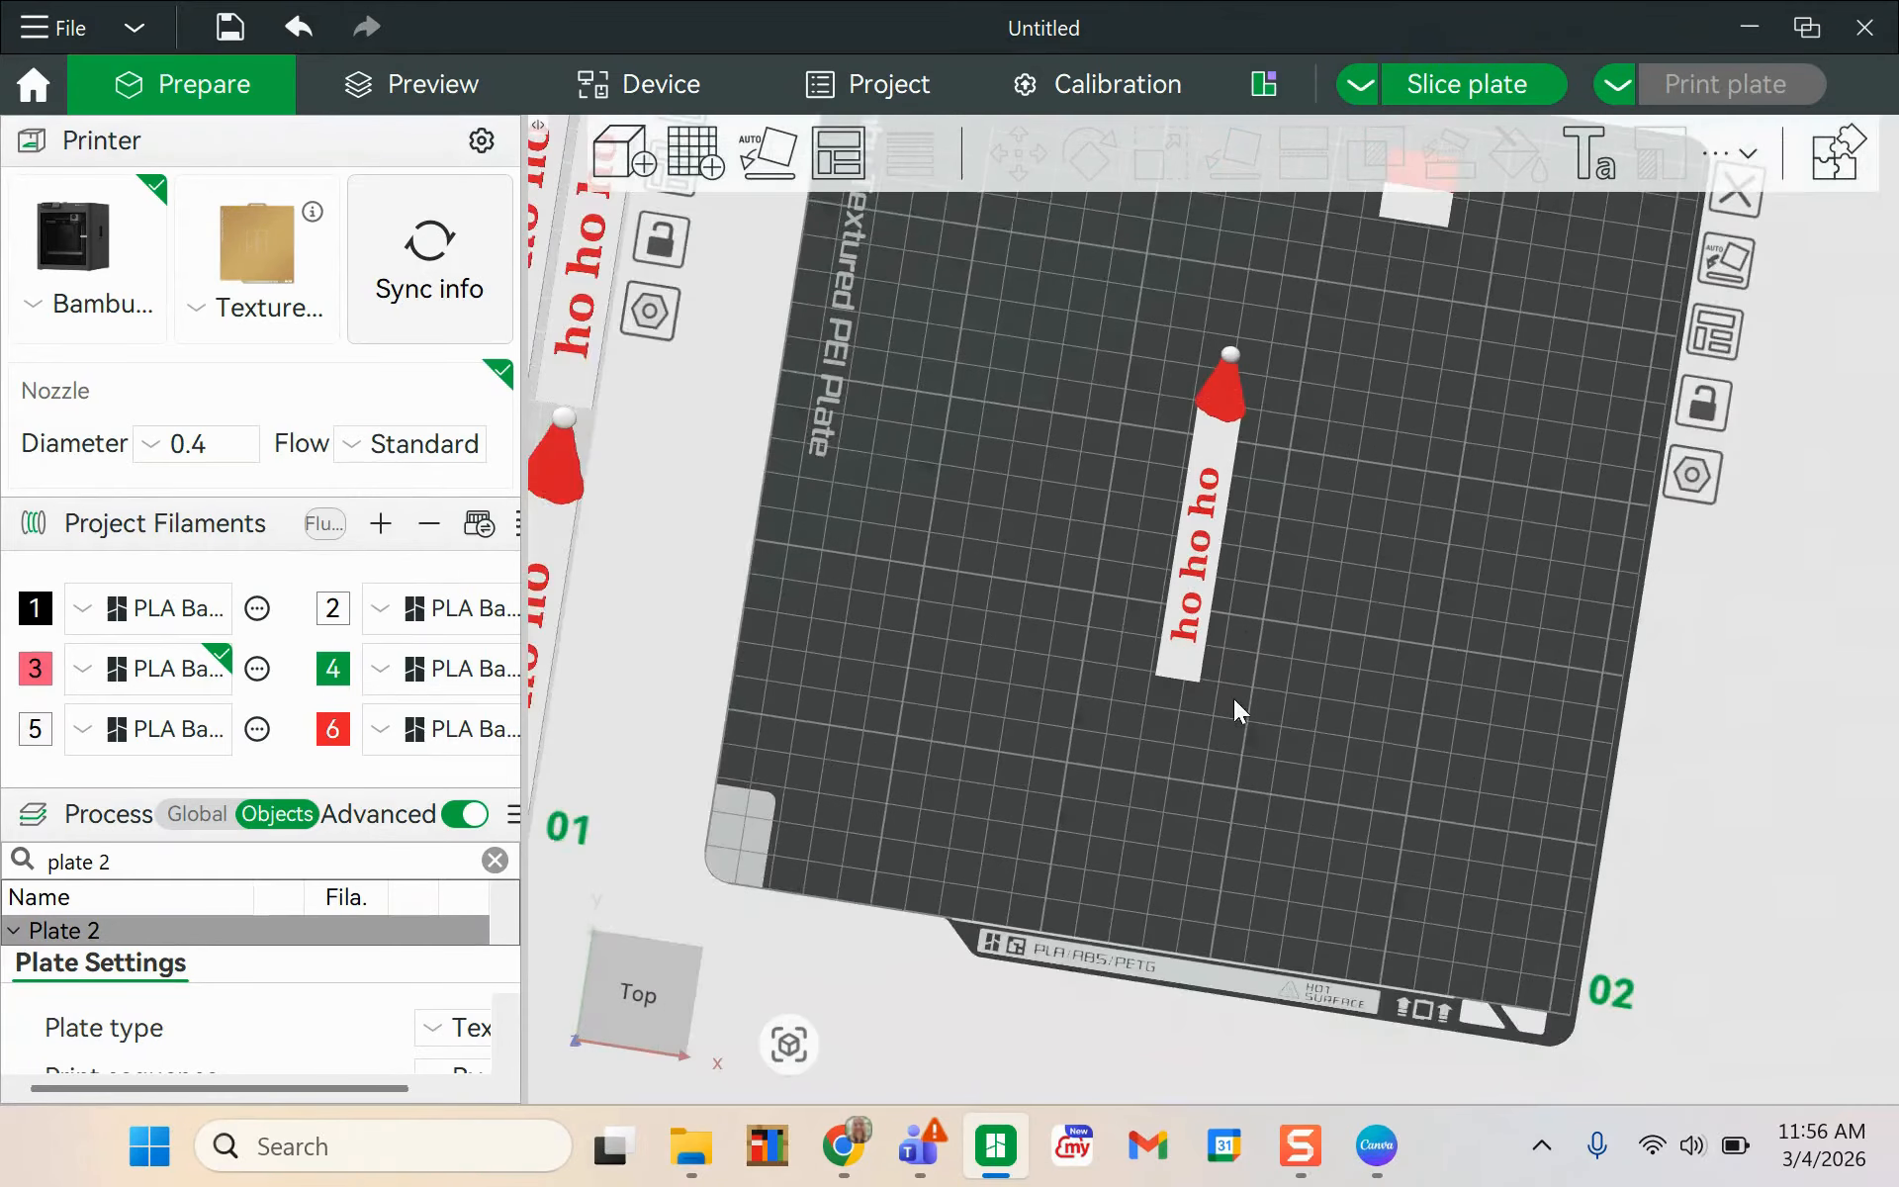
drag(1233, 698, 1243, 824)
drag(1277, 486, 1279, 487)
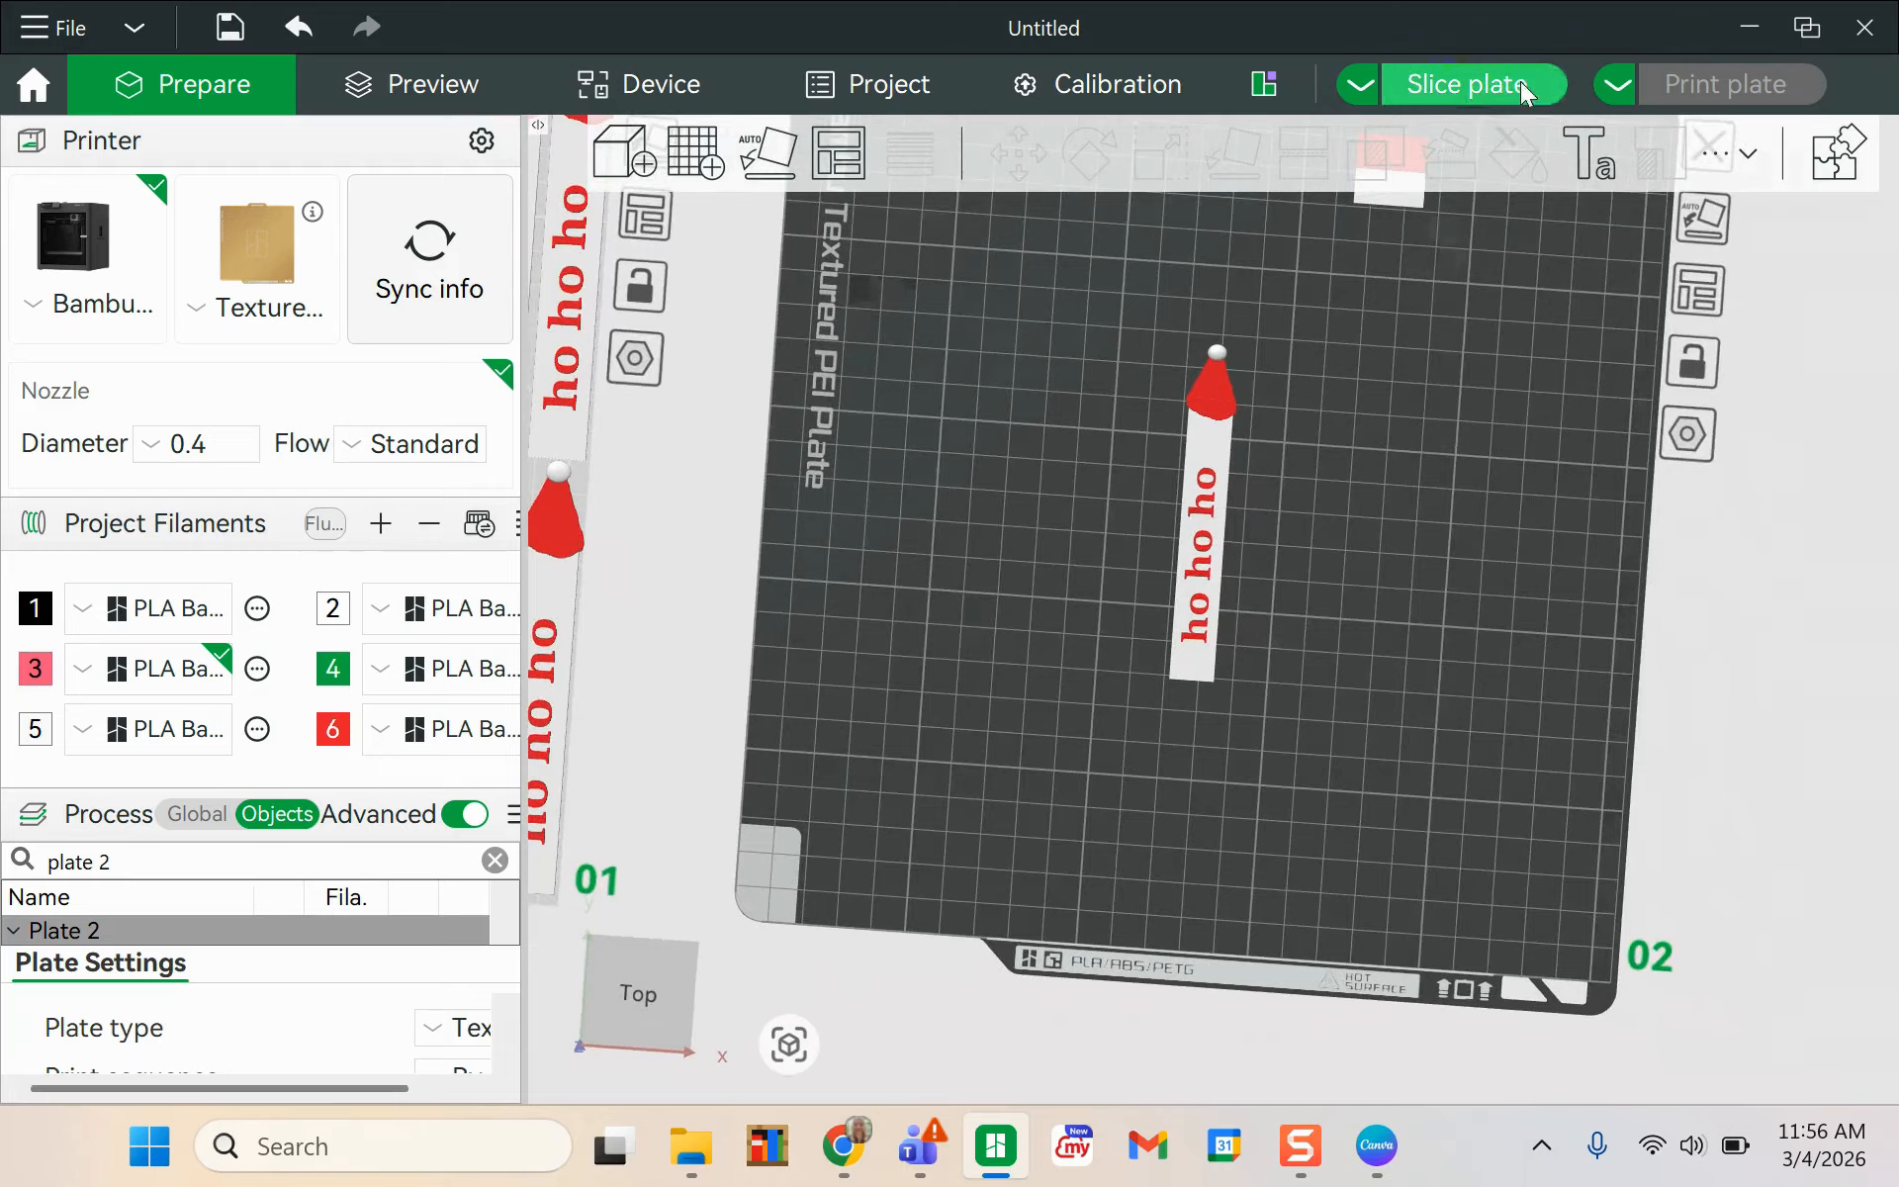
click(1501, 72)
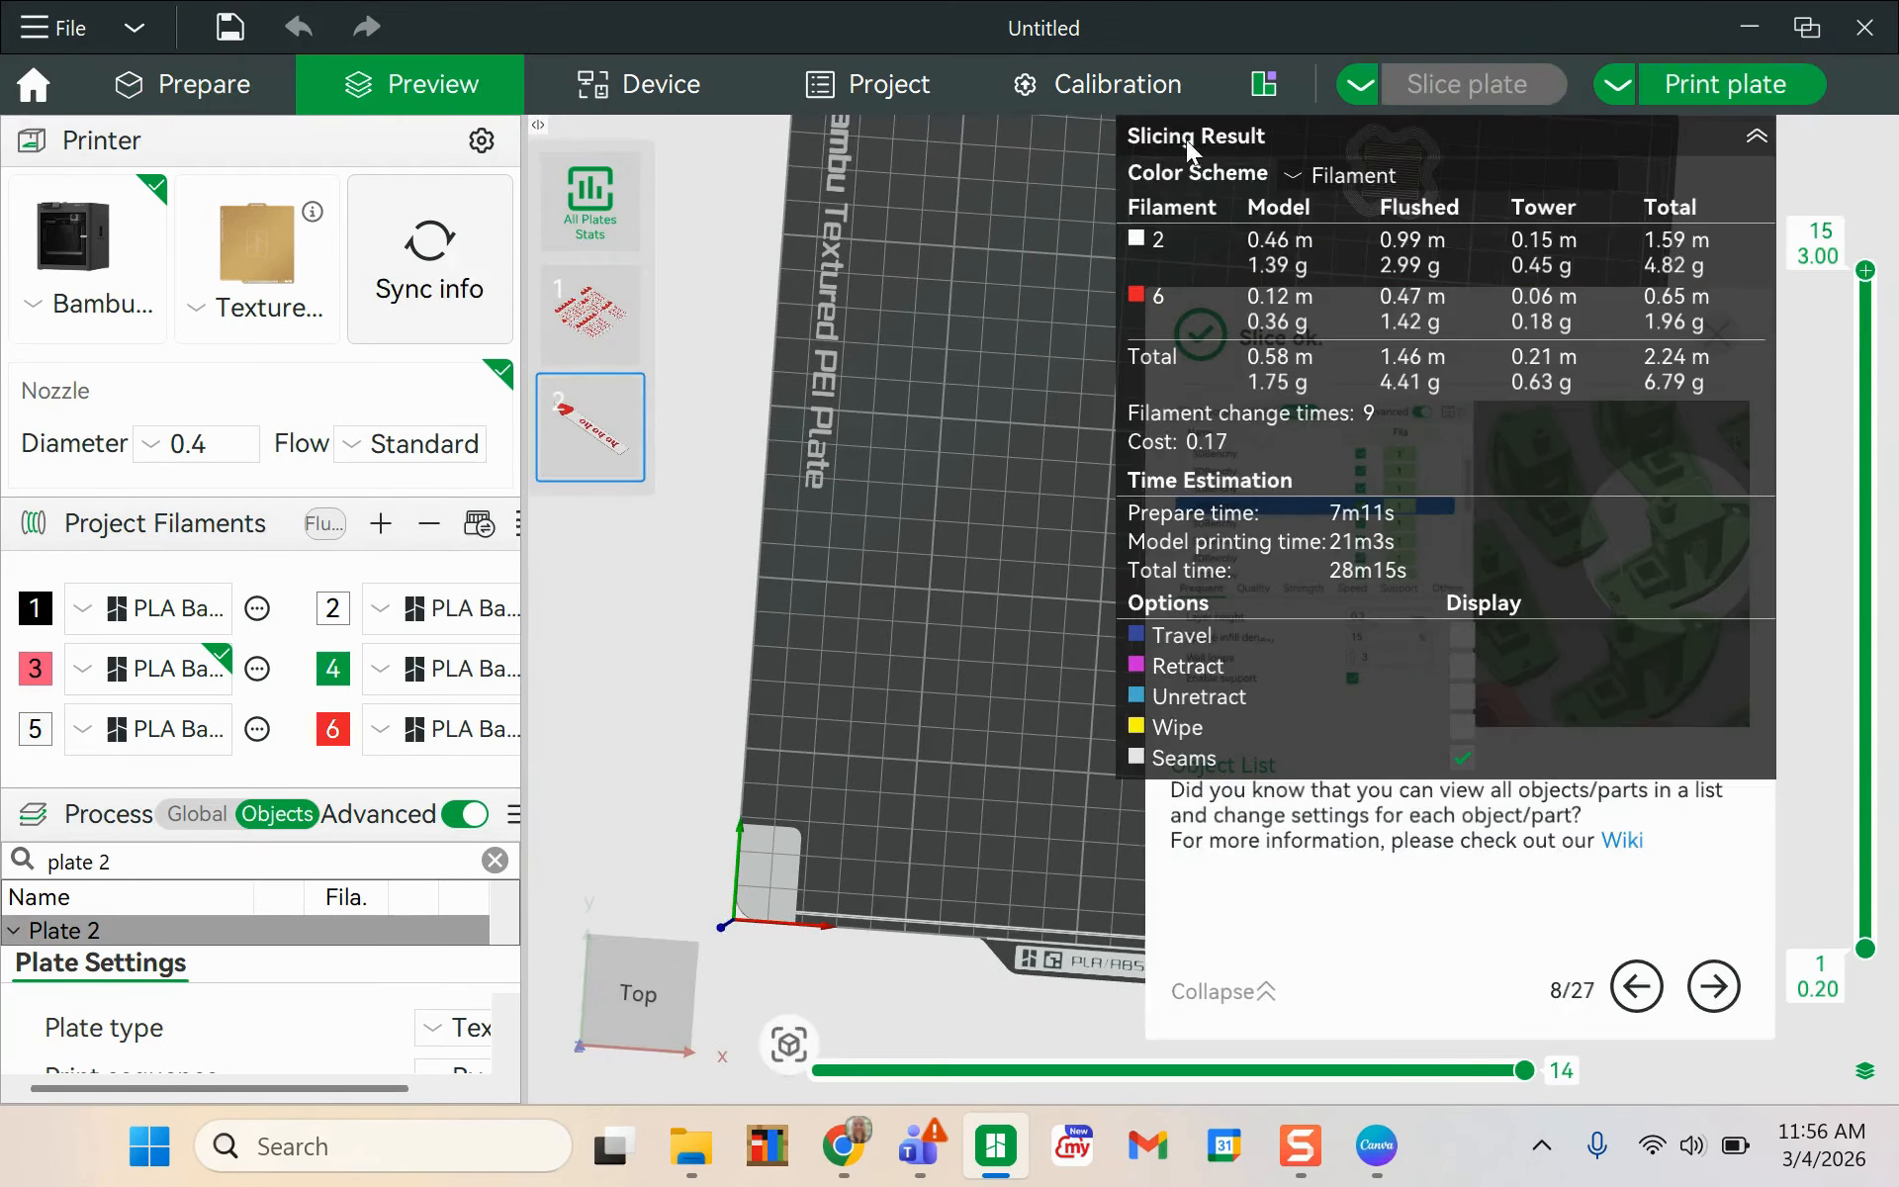